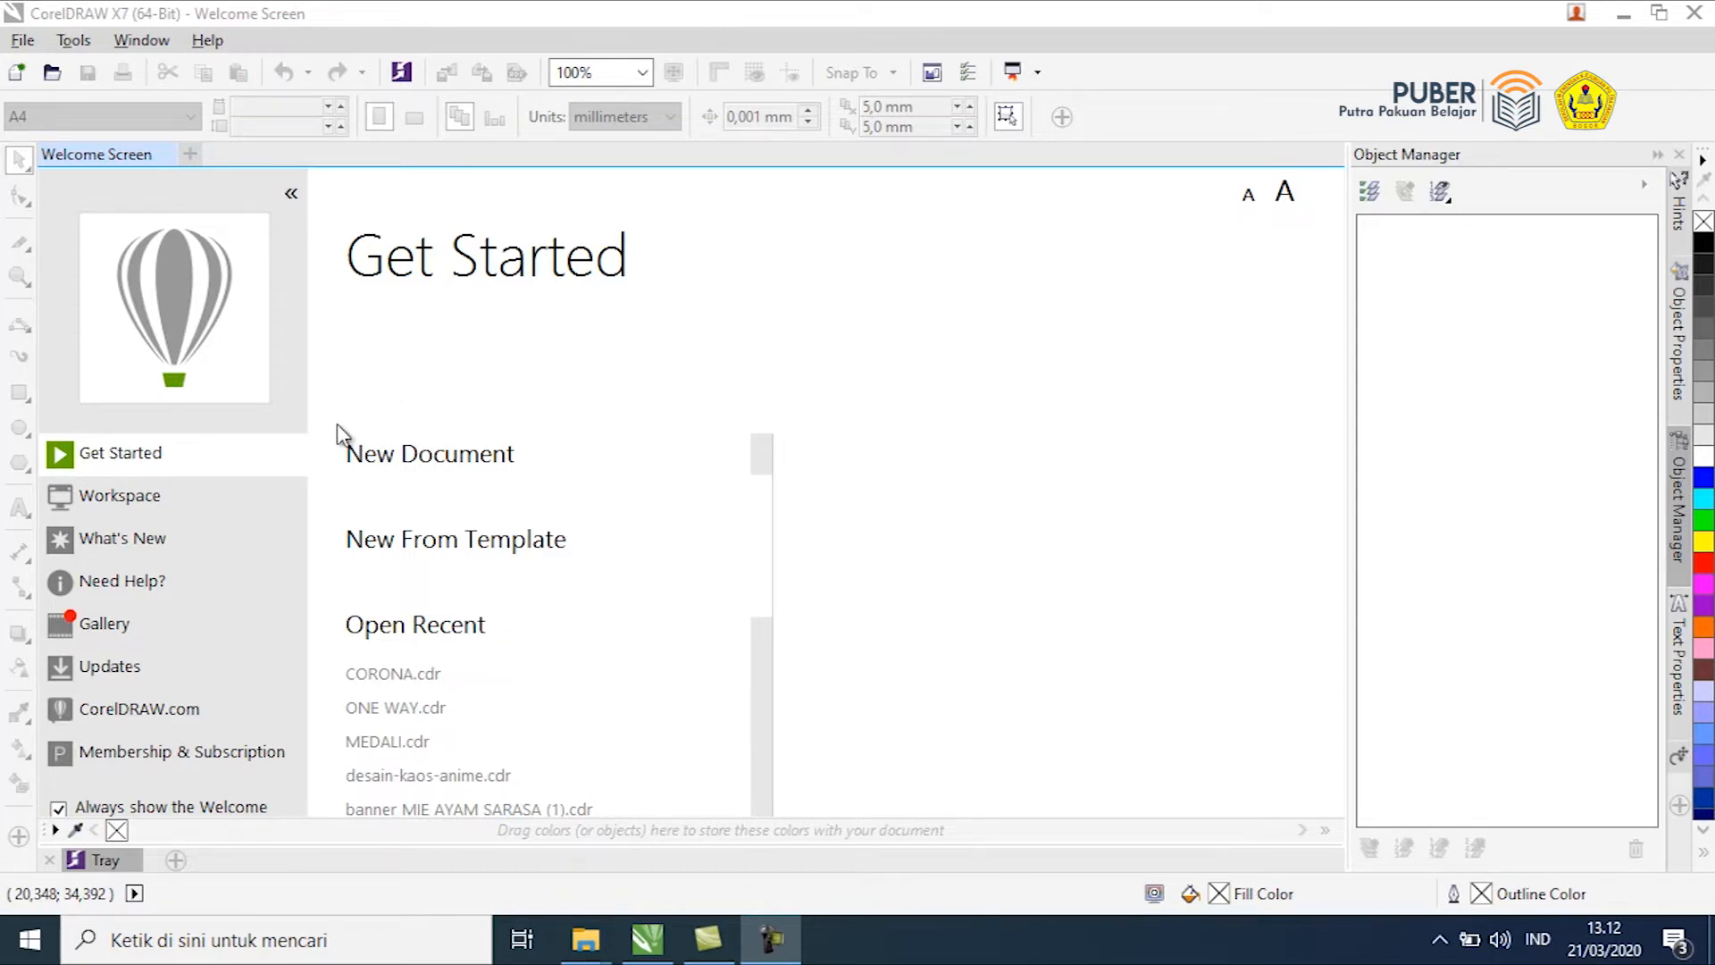
Start a new blank document named TUTORIAL-1, keeping A4 as the page size
{"action": "mouse_move", "coordinate": [410, 477]}
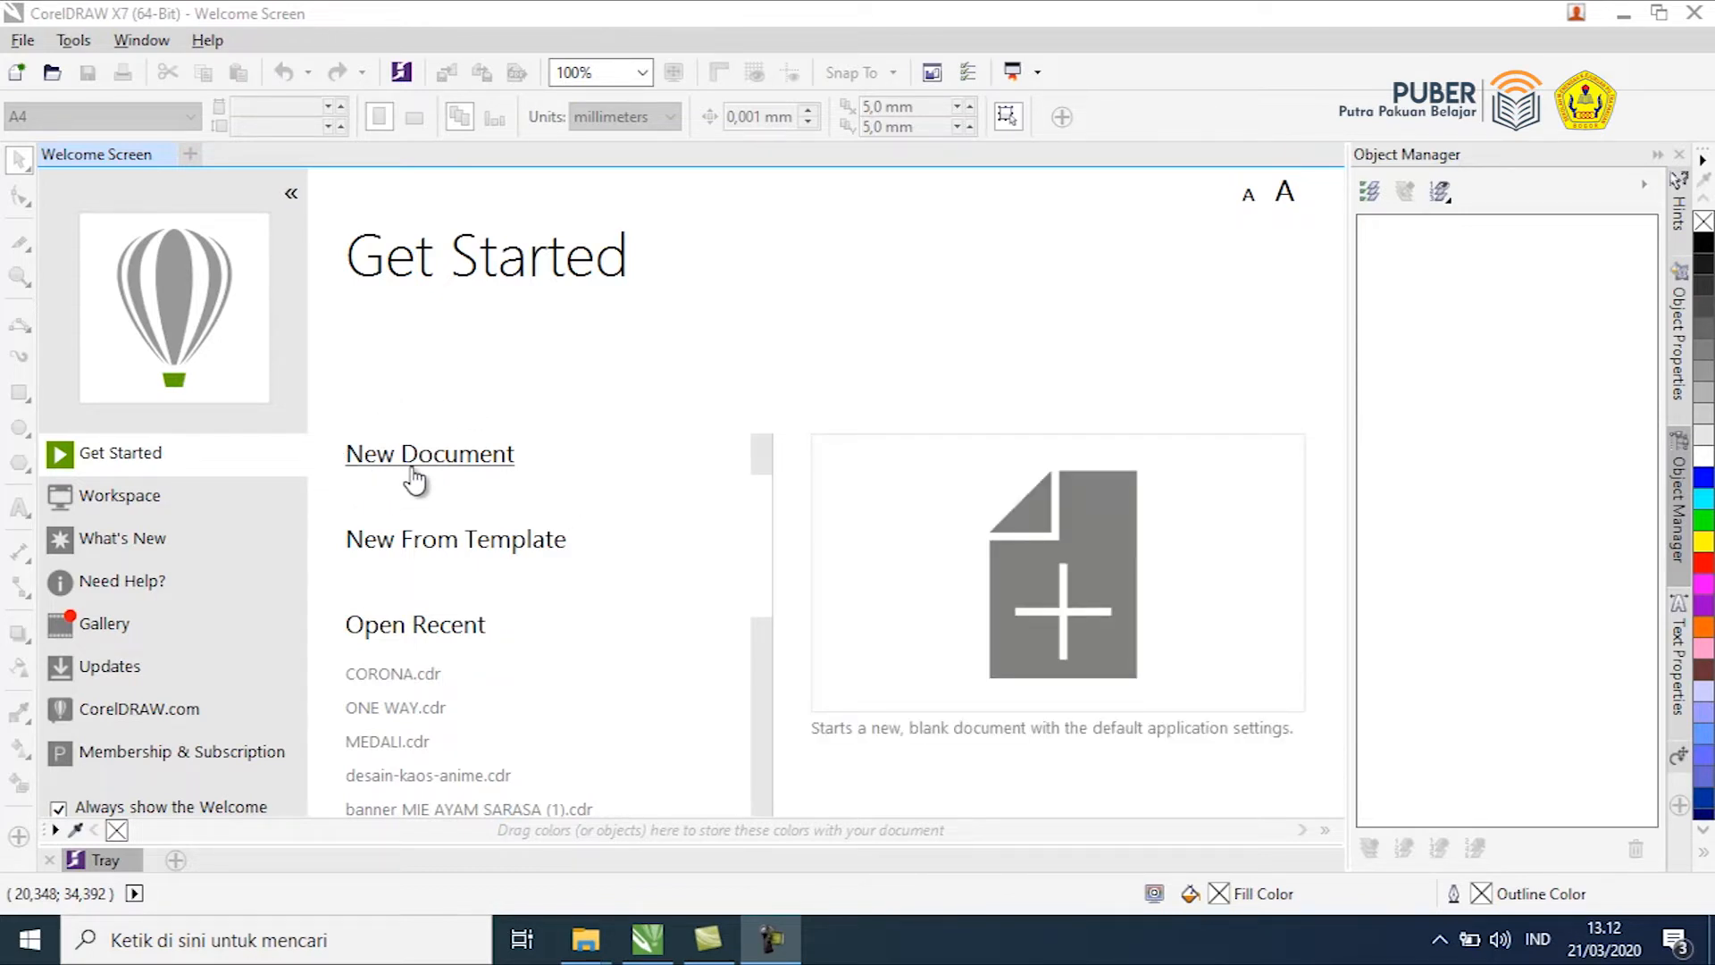
{"action": "left_click", "coordinate": [482, 457]}
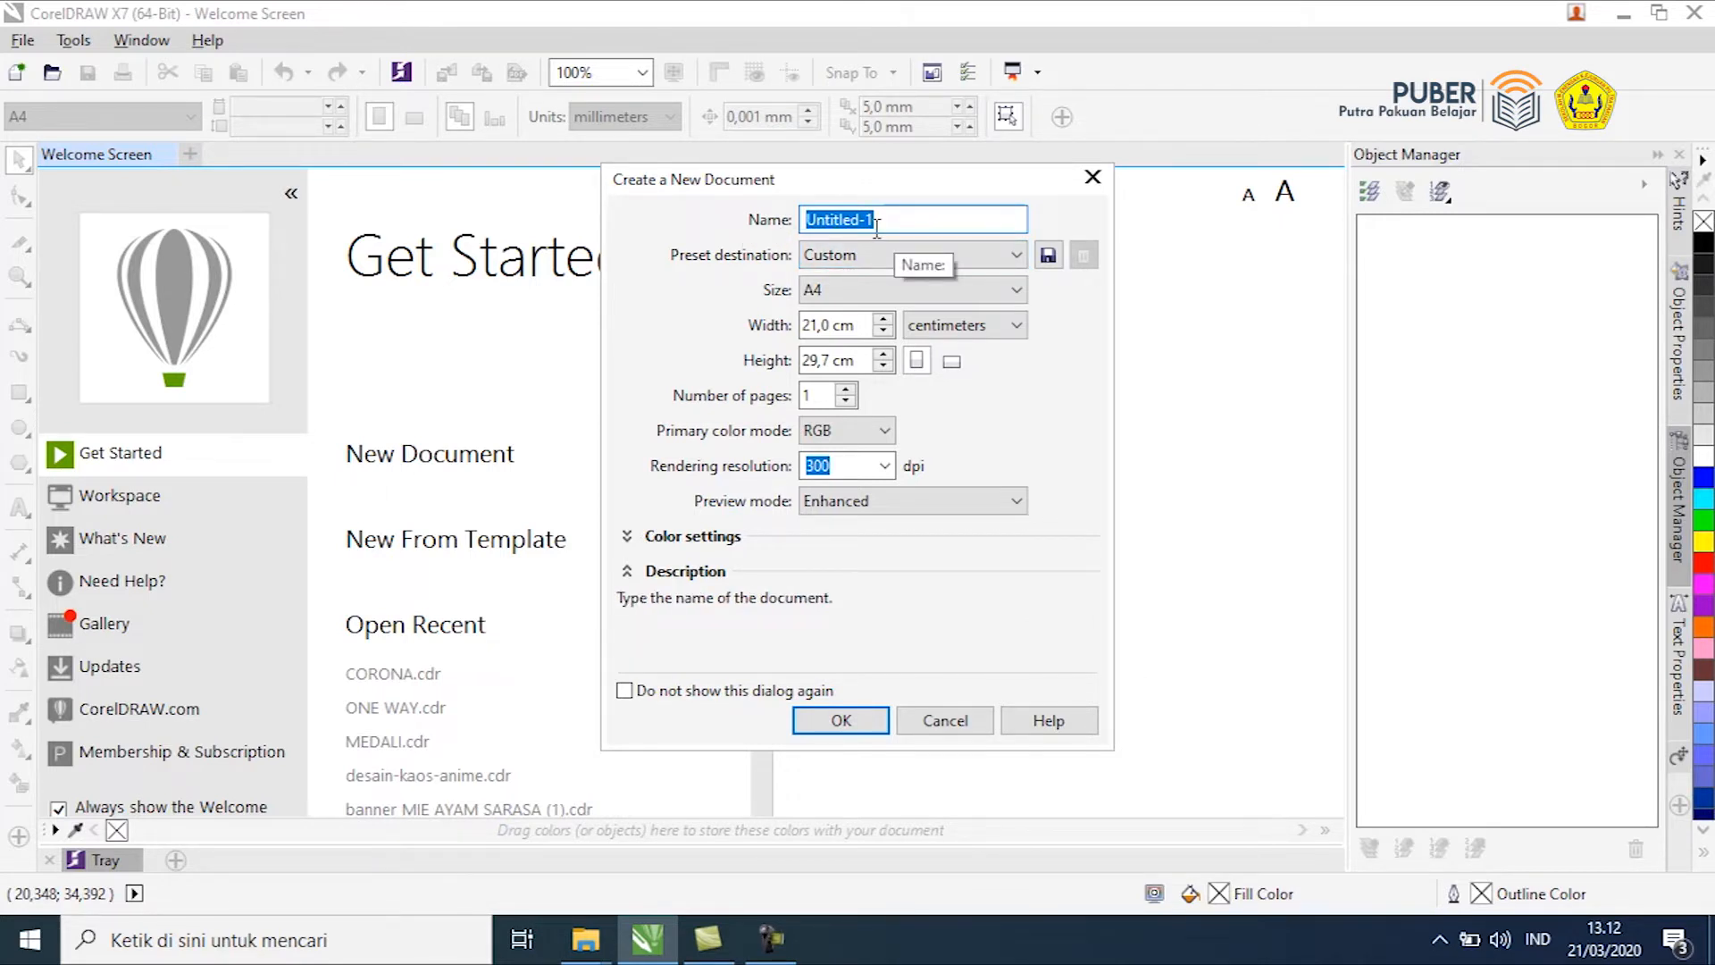
{"action": "type", "text": "TUTORIAL"}
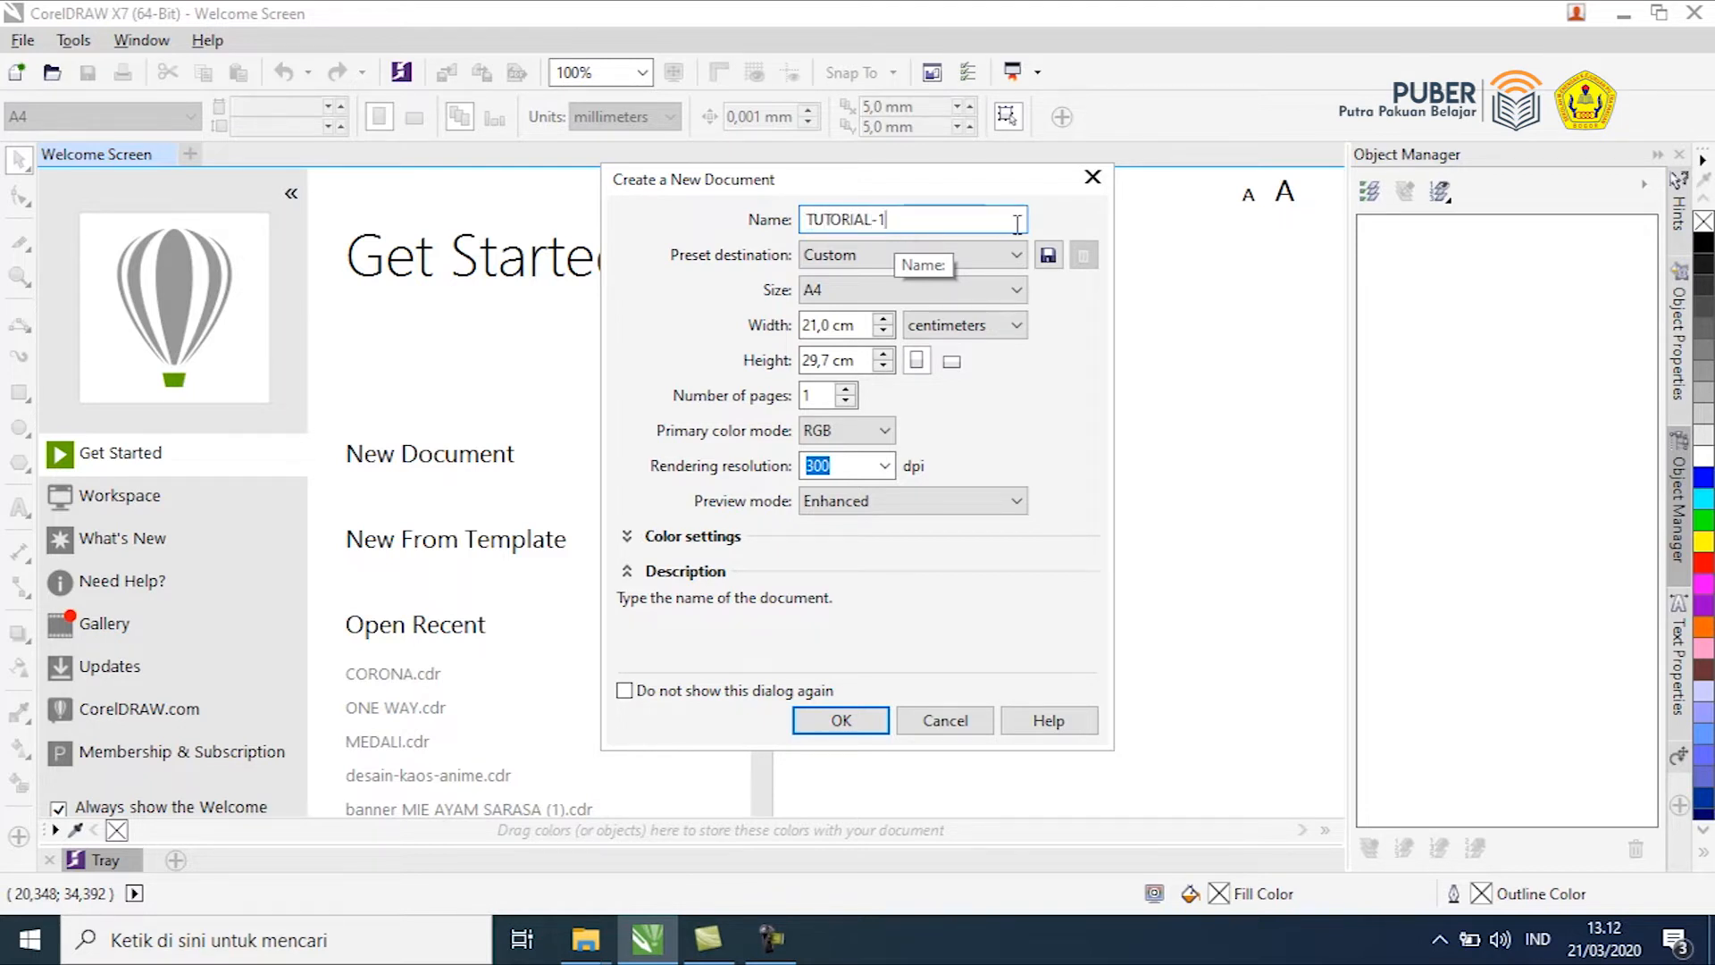
{"action": "left_click", "coordinate": [821, 293]}
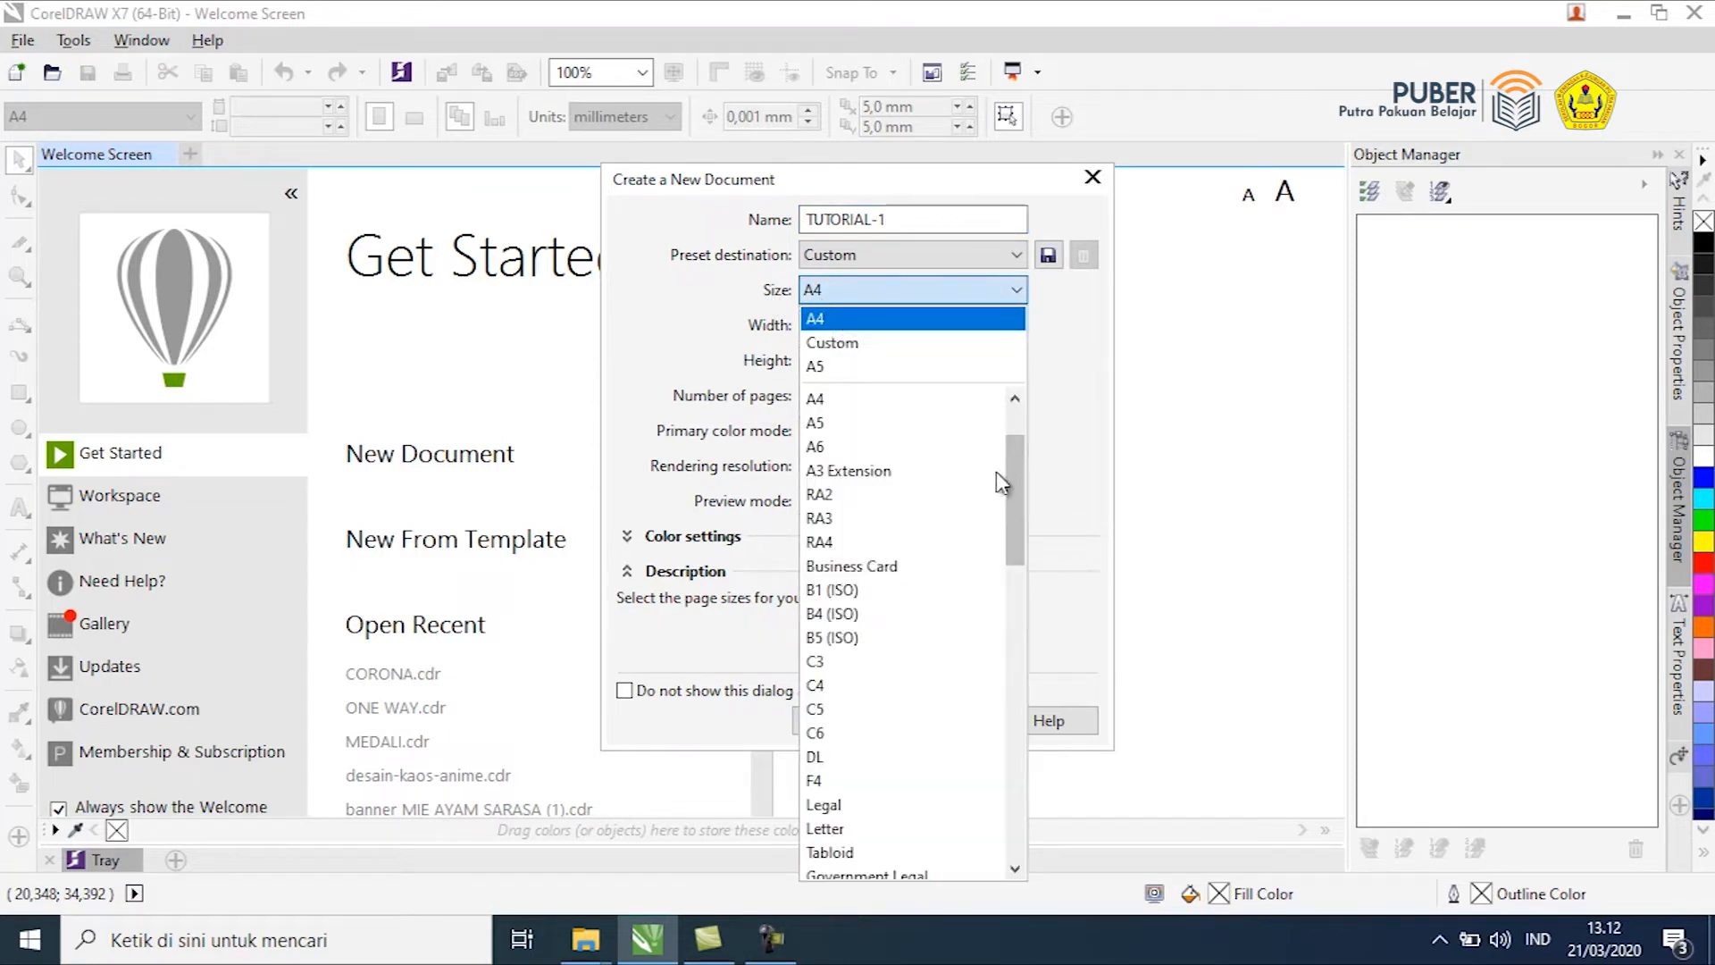
{"action": "left_click_drag", "start_coordinate": [1017, 481], "coordinate": [1020, 420]}
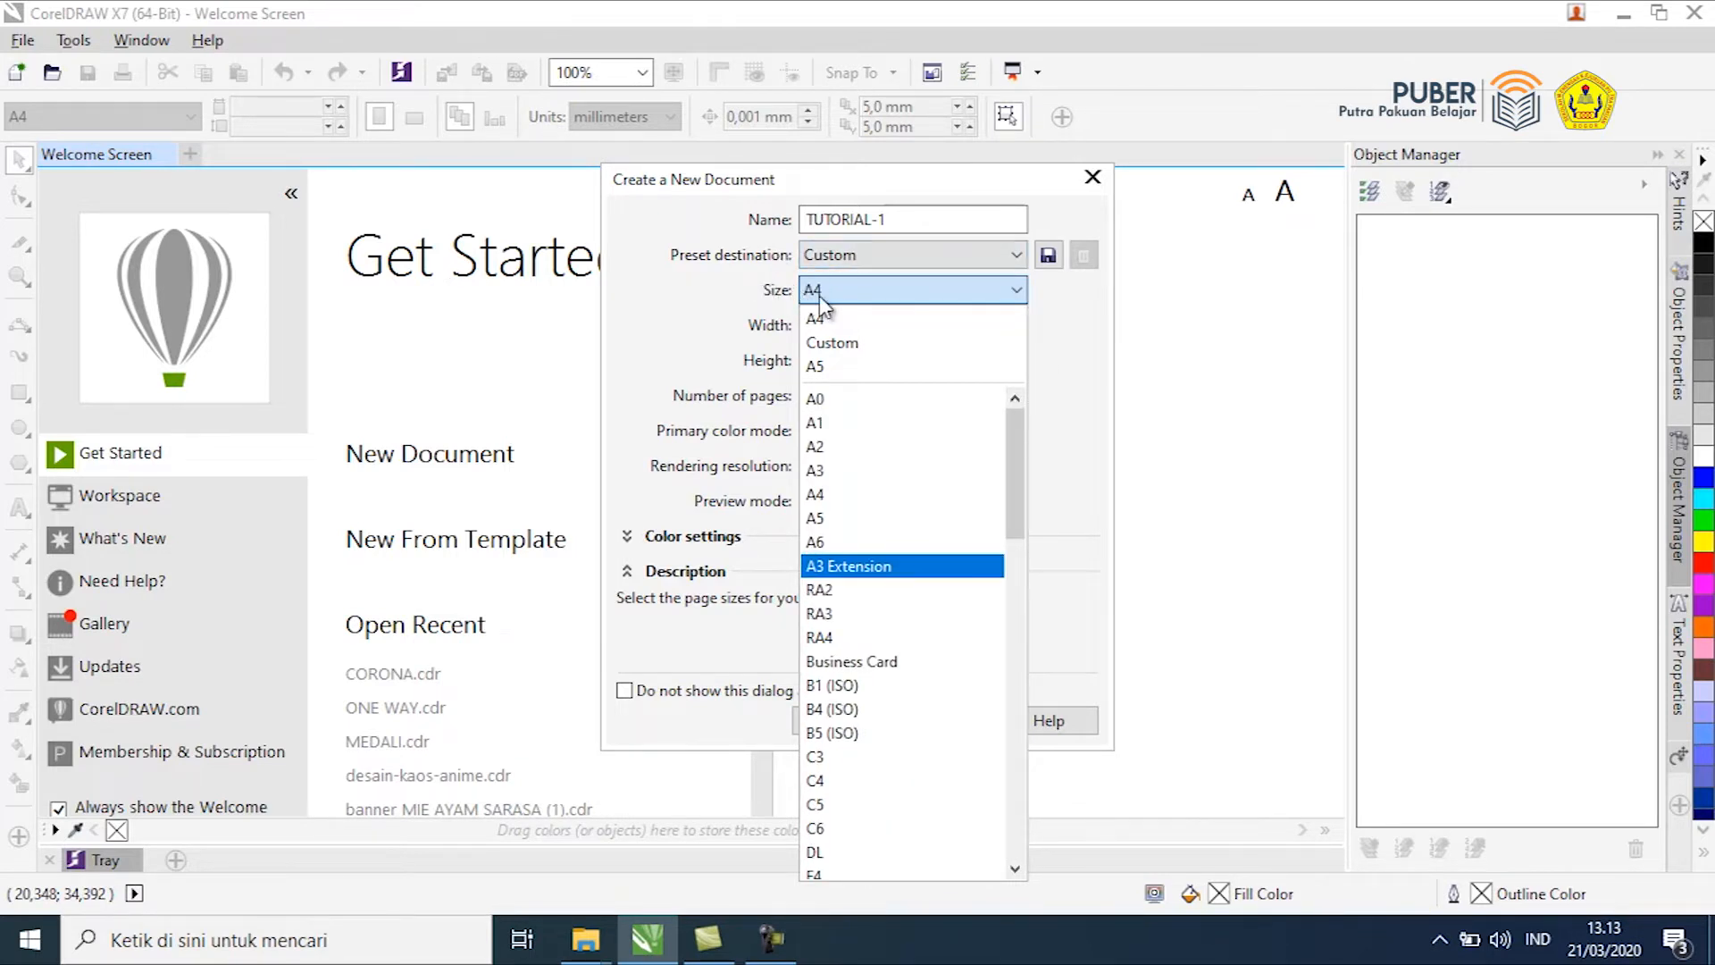
{"action": "left_click", "coordinate": [1057, 350]}
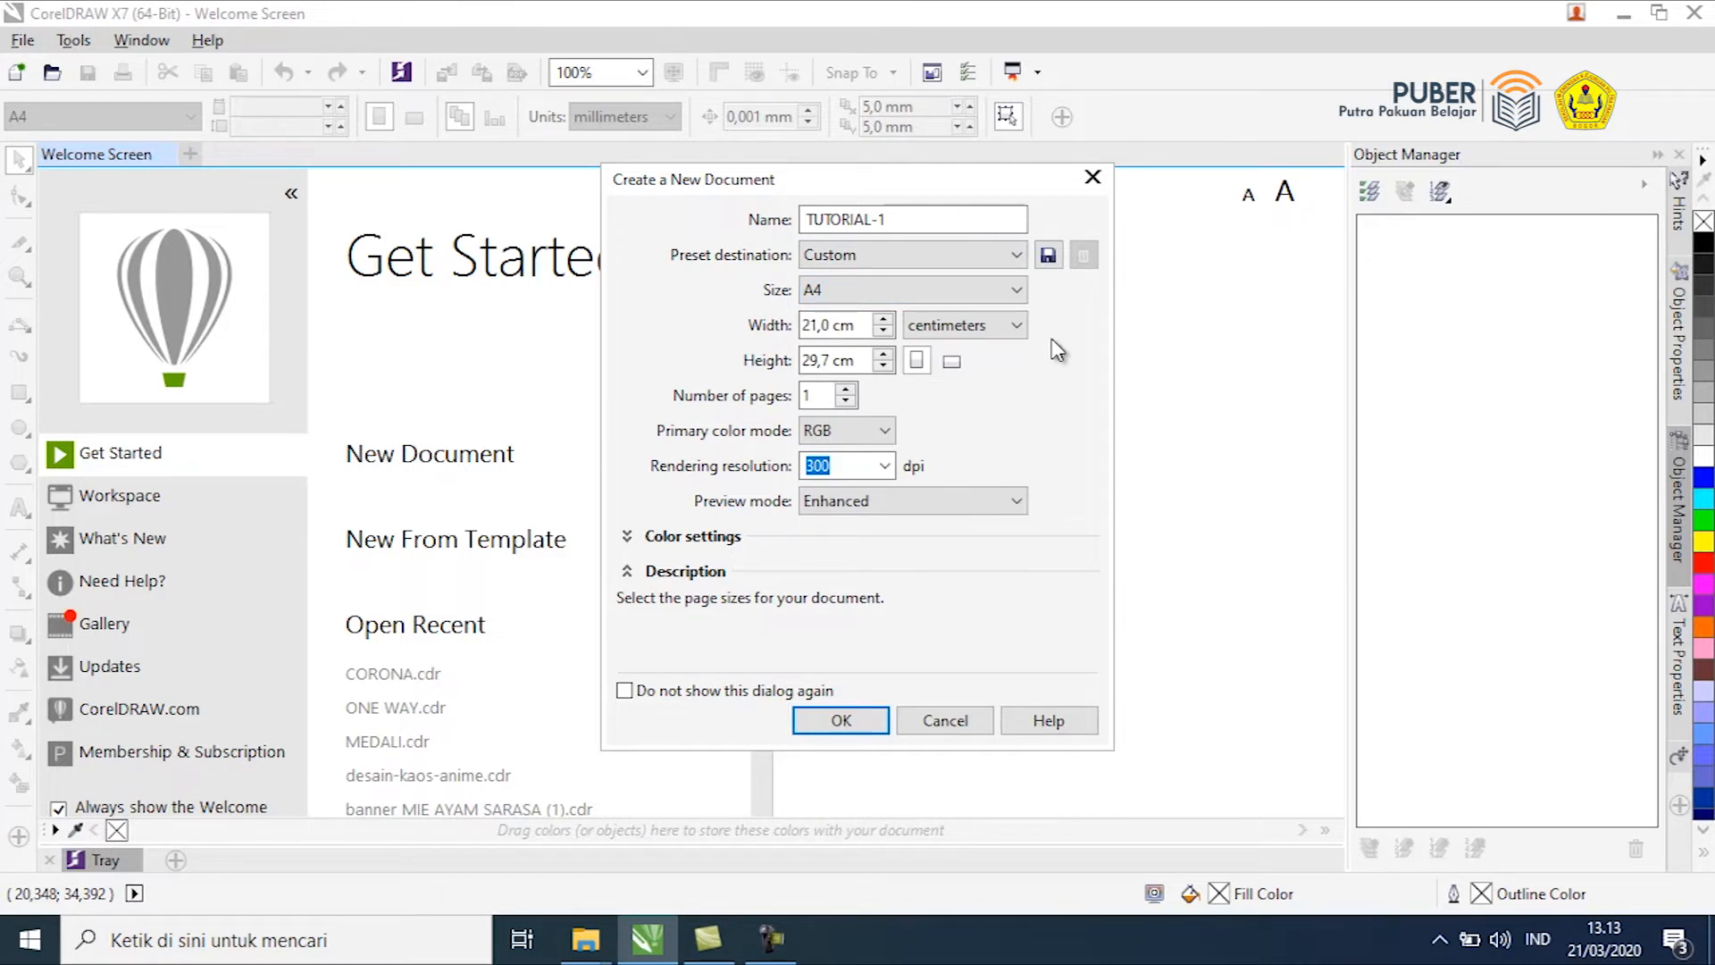
Keep centimeters and RGB, choose a 300 dpi rendering resolution, and create the document
{"action": "left_click", "coordinate": [1017, 327]}
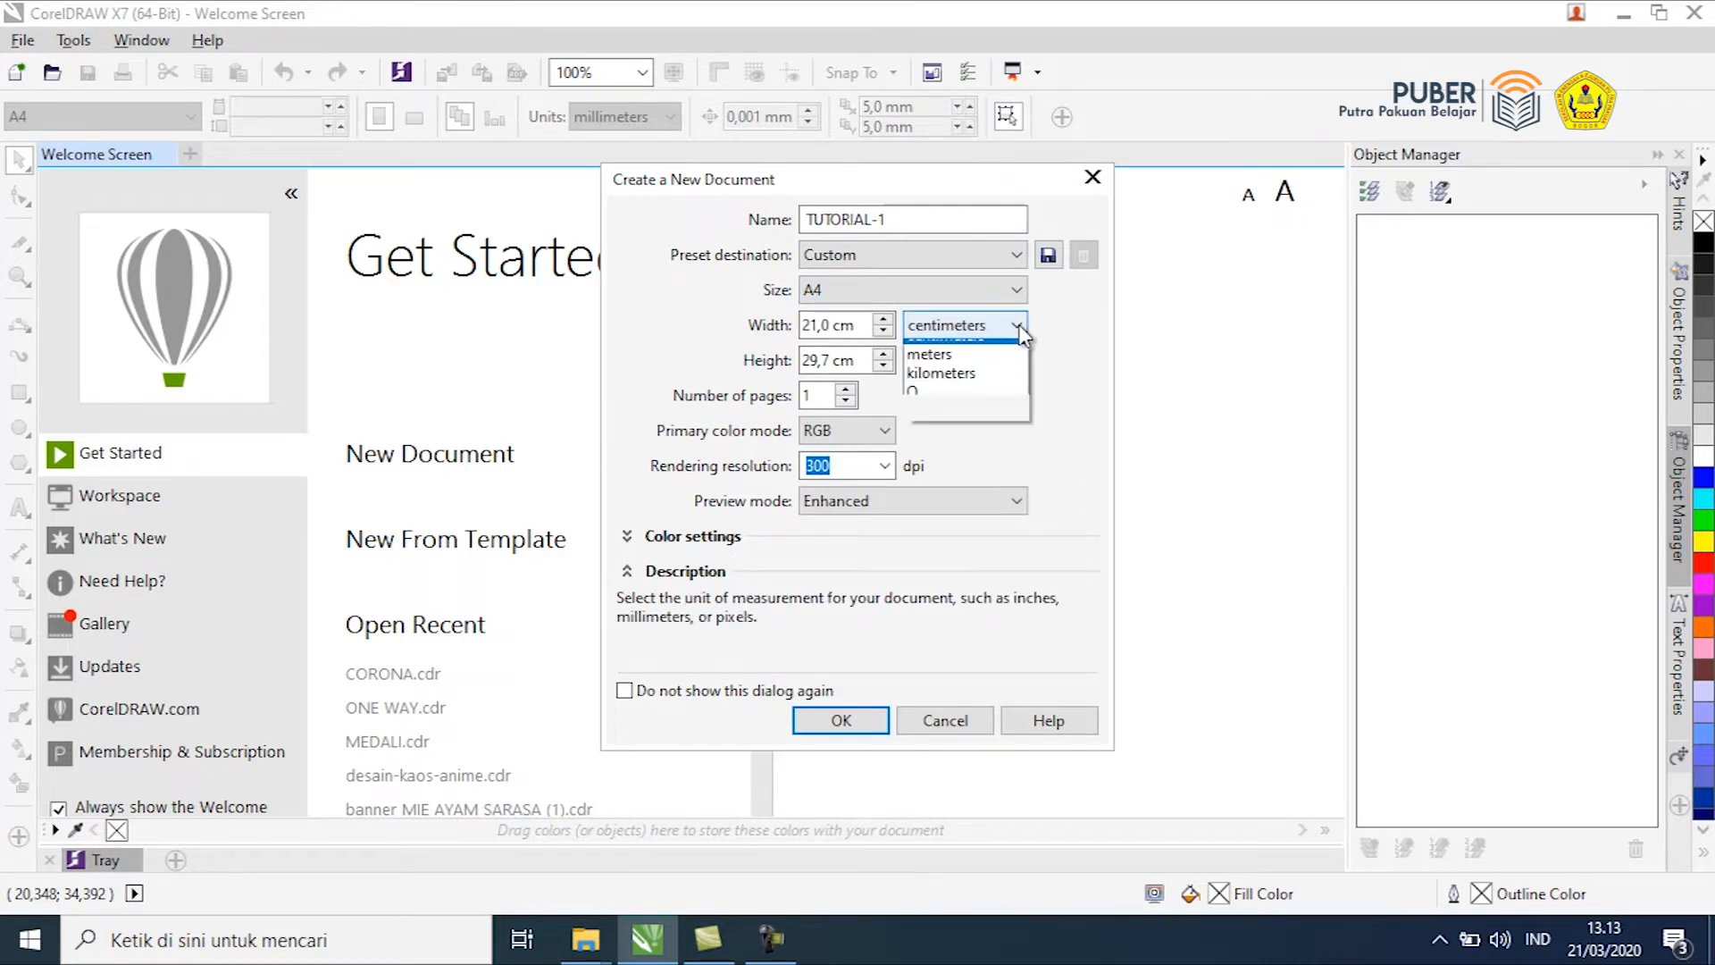
{"action": "left_click", "coordinate": [1019, 327]}
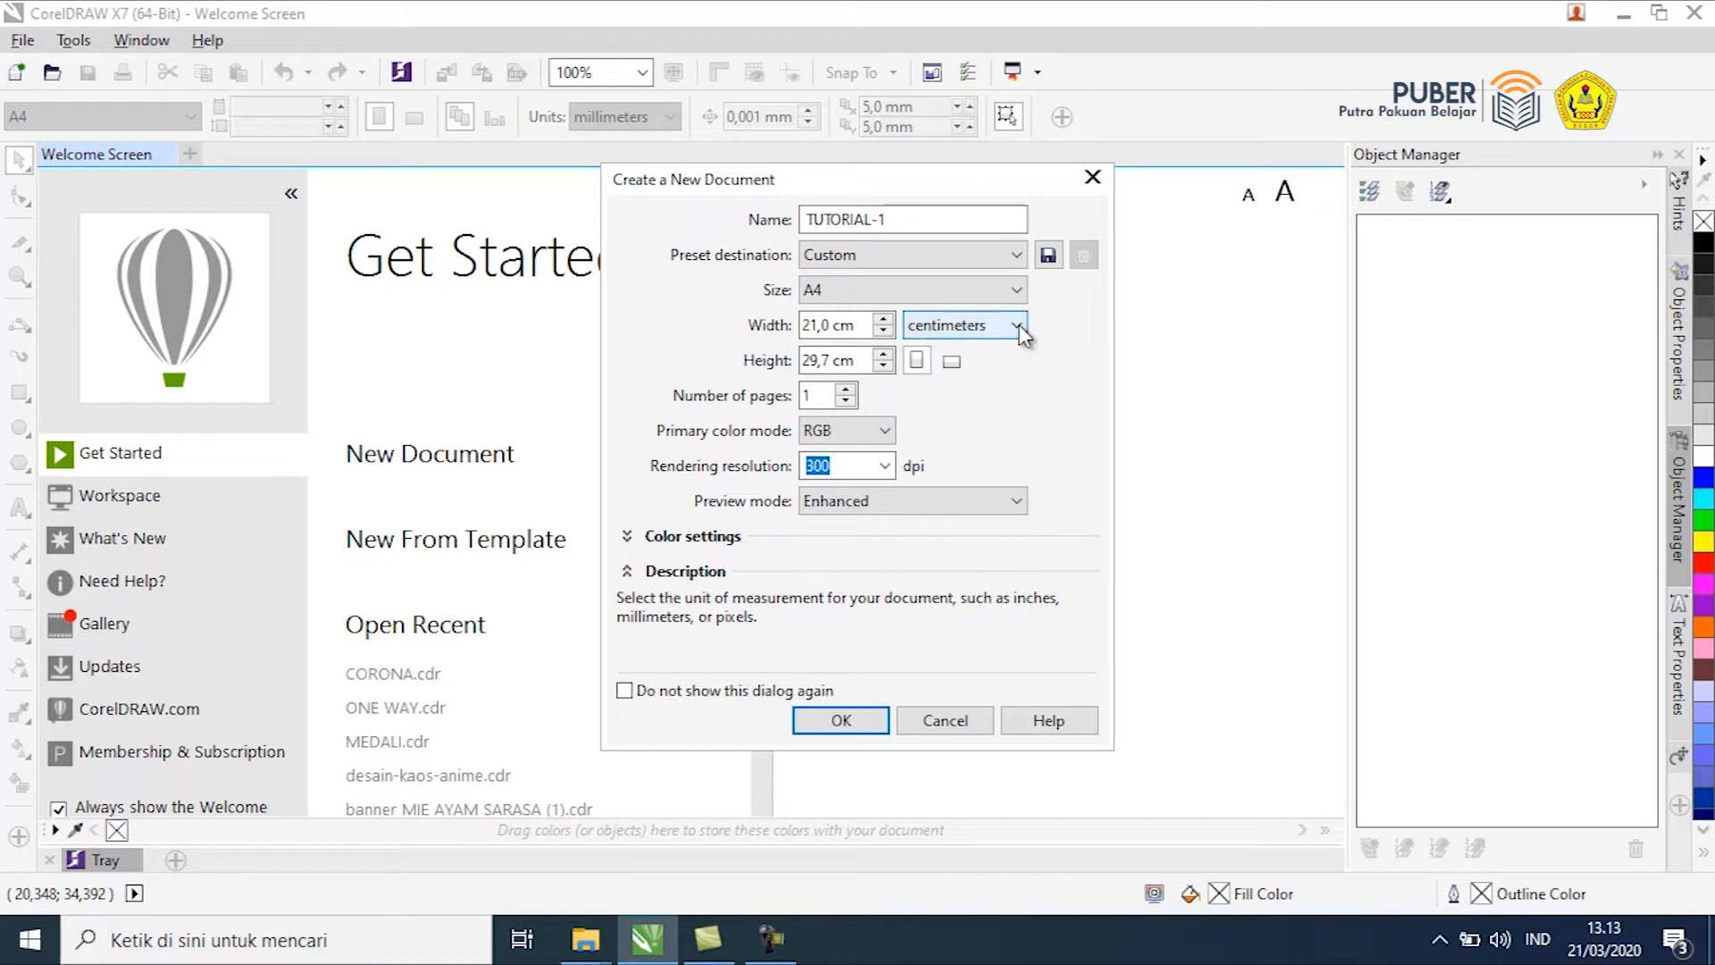
{"action": "left_click", "coordinate": [894, 219]}
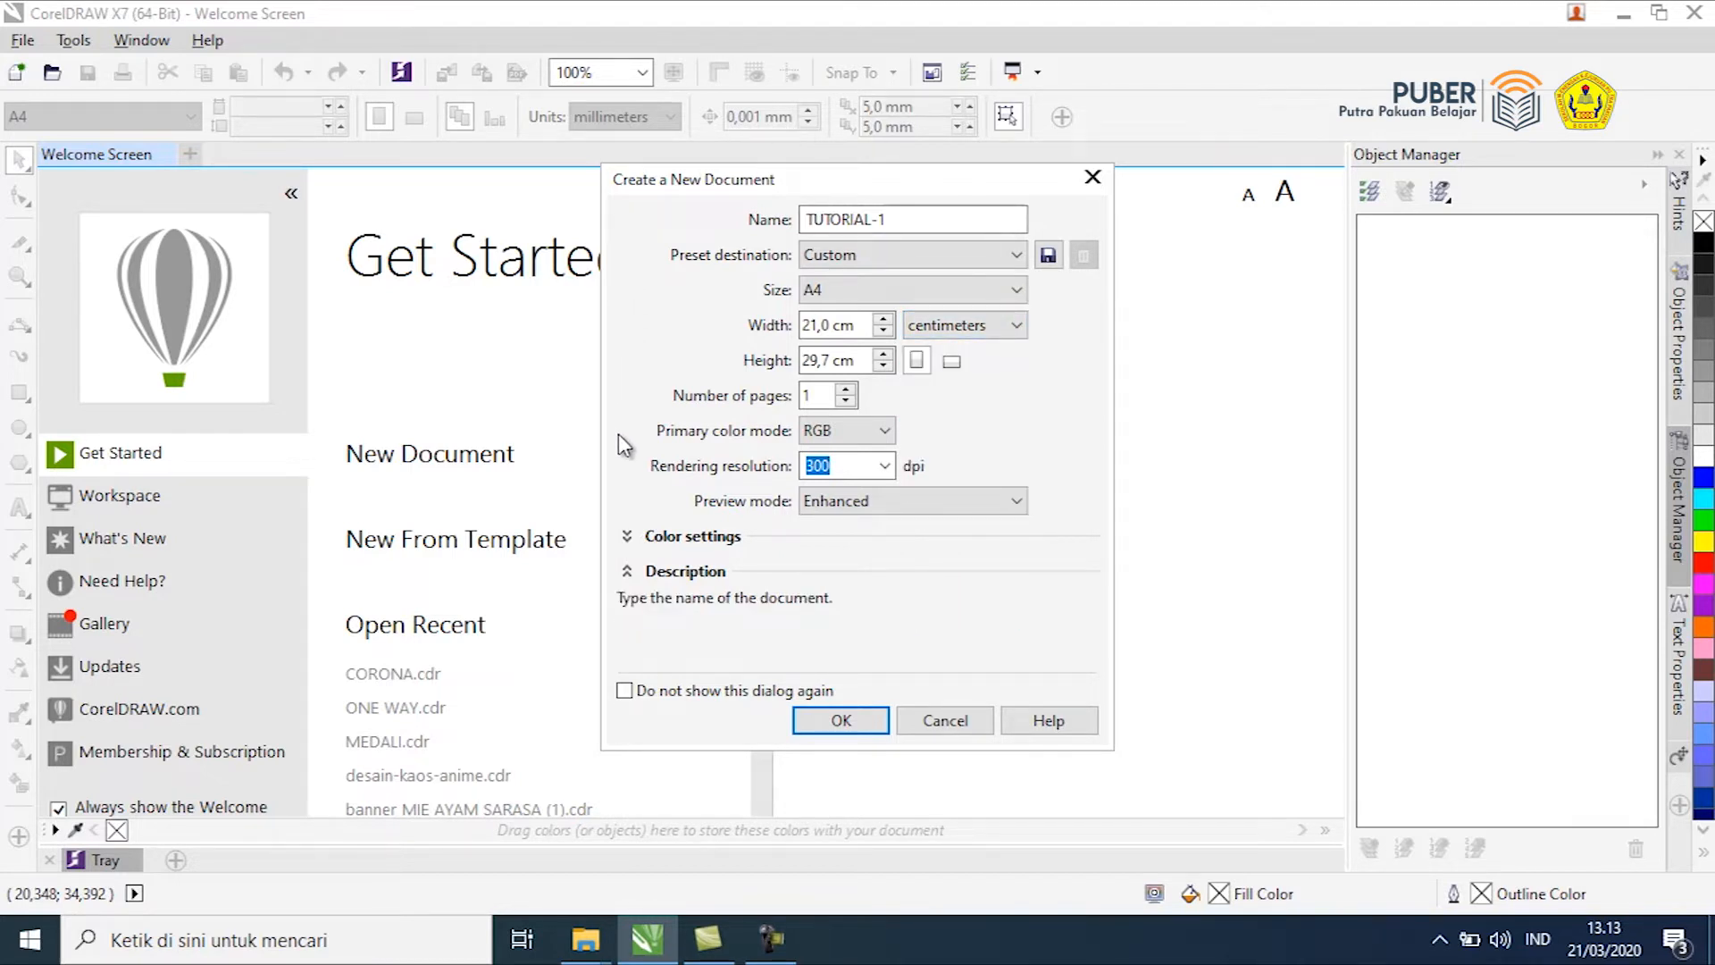
{"action": "mouse_move", "coordinate": [774, 460]}
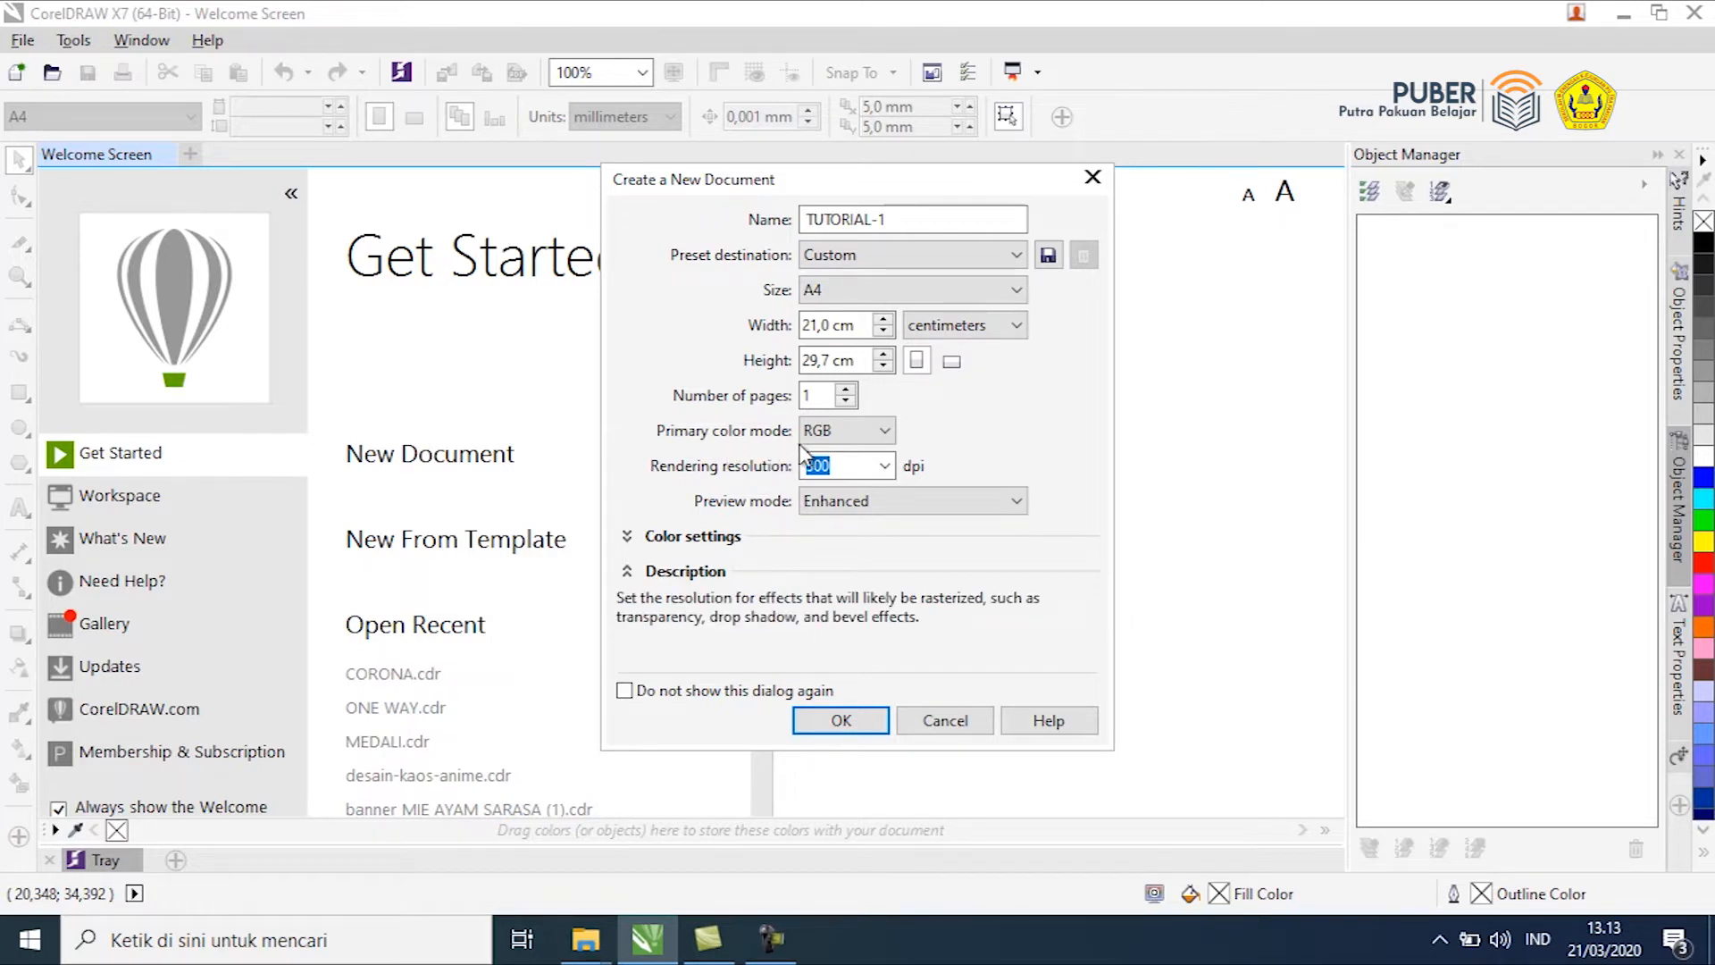
{"action": "left_click", "coordinate": [878, 432]}
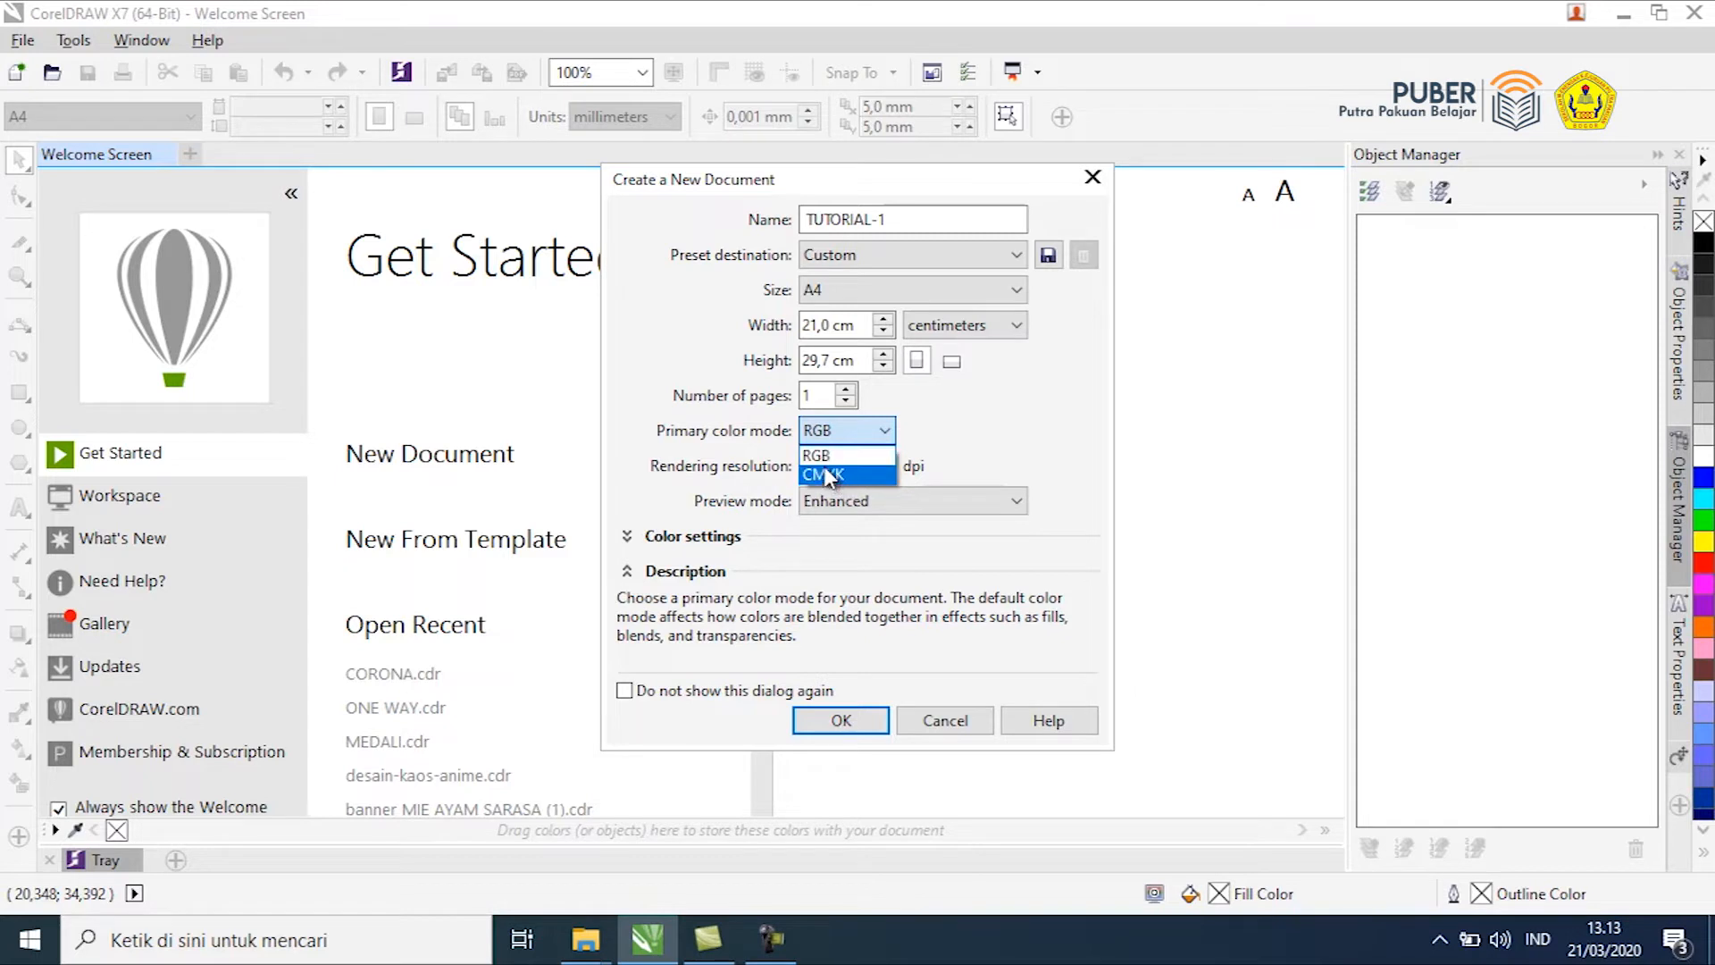
{"action": "key", "text": "Tab"}
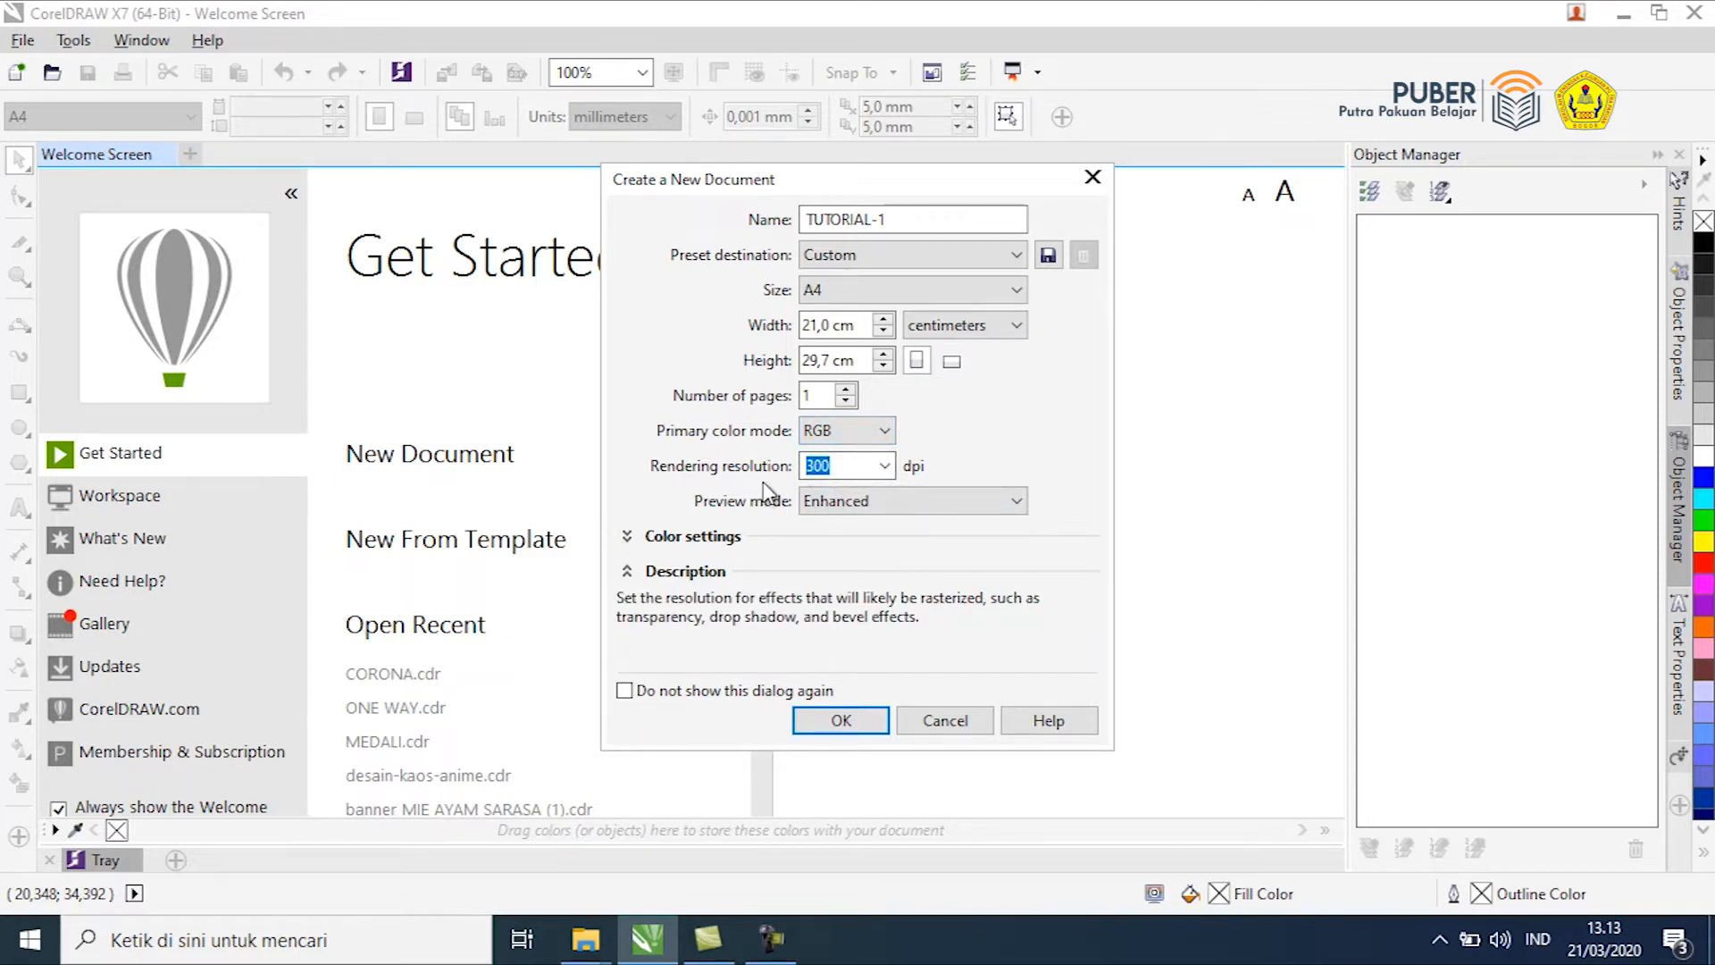
{"action": "left_click", "coordinate": [888, 477]}
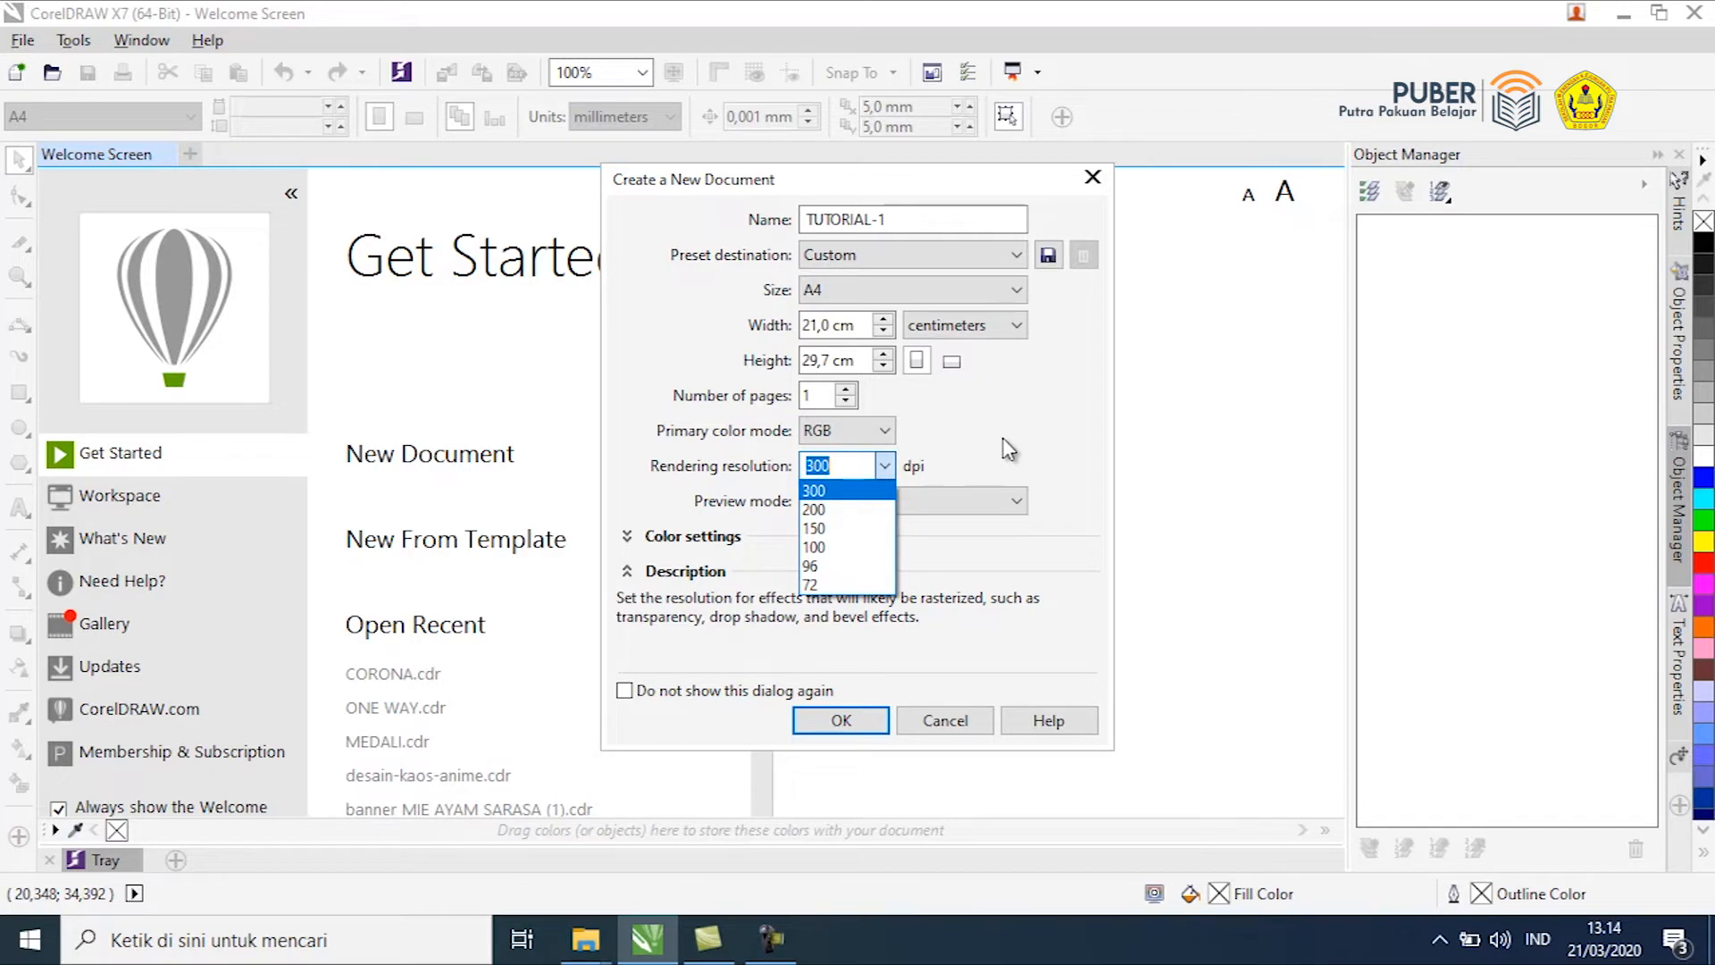
{"action": "left_click", "coordinate": [815, 490]}
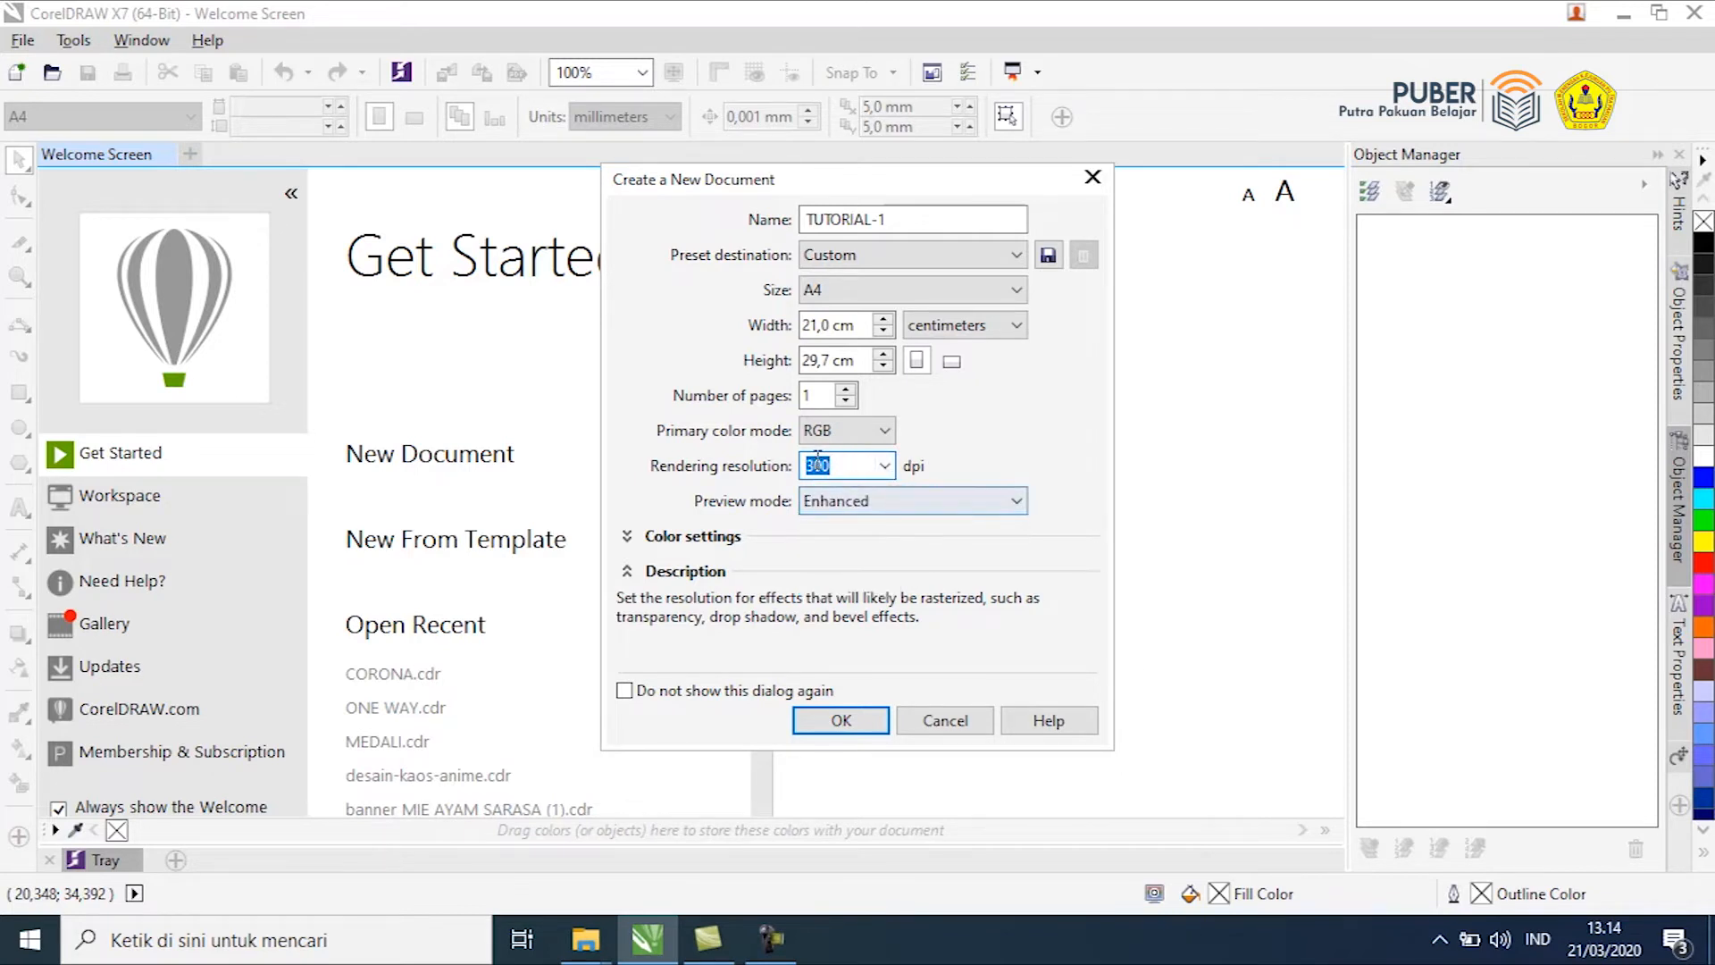
{"action": "left_click", "coordinate": [843, 720]}
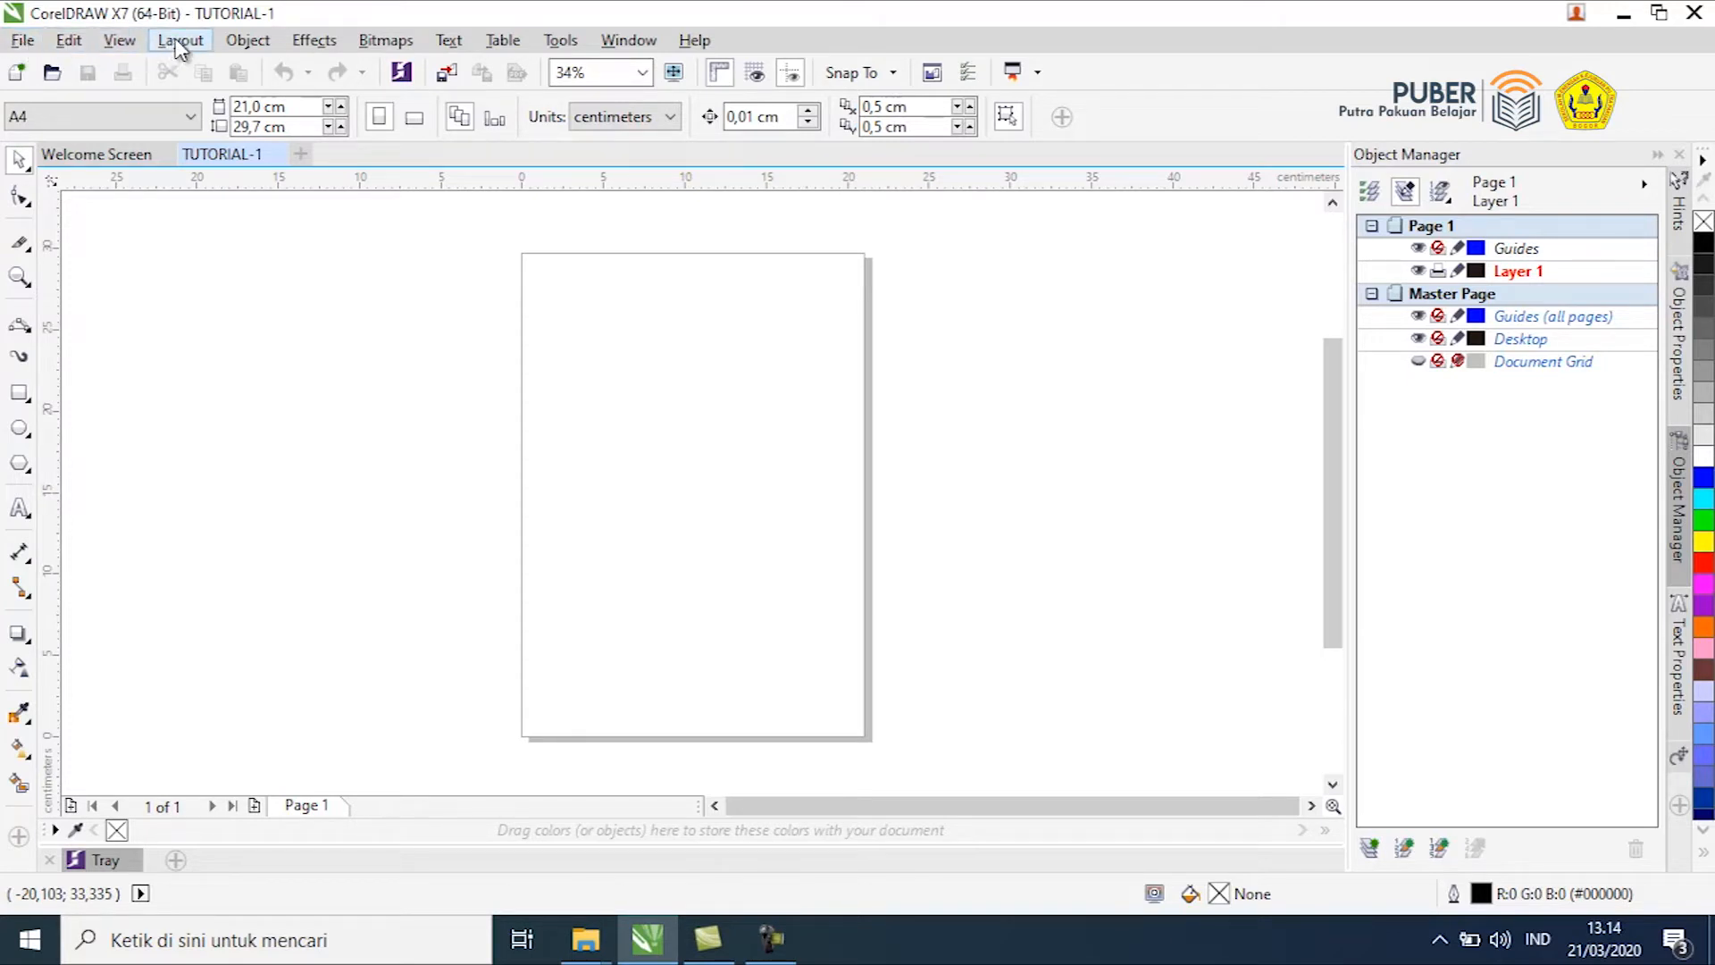
{"action": "left_click", "coordinate": [27, 43]}
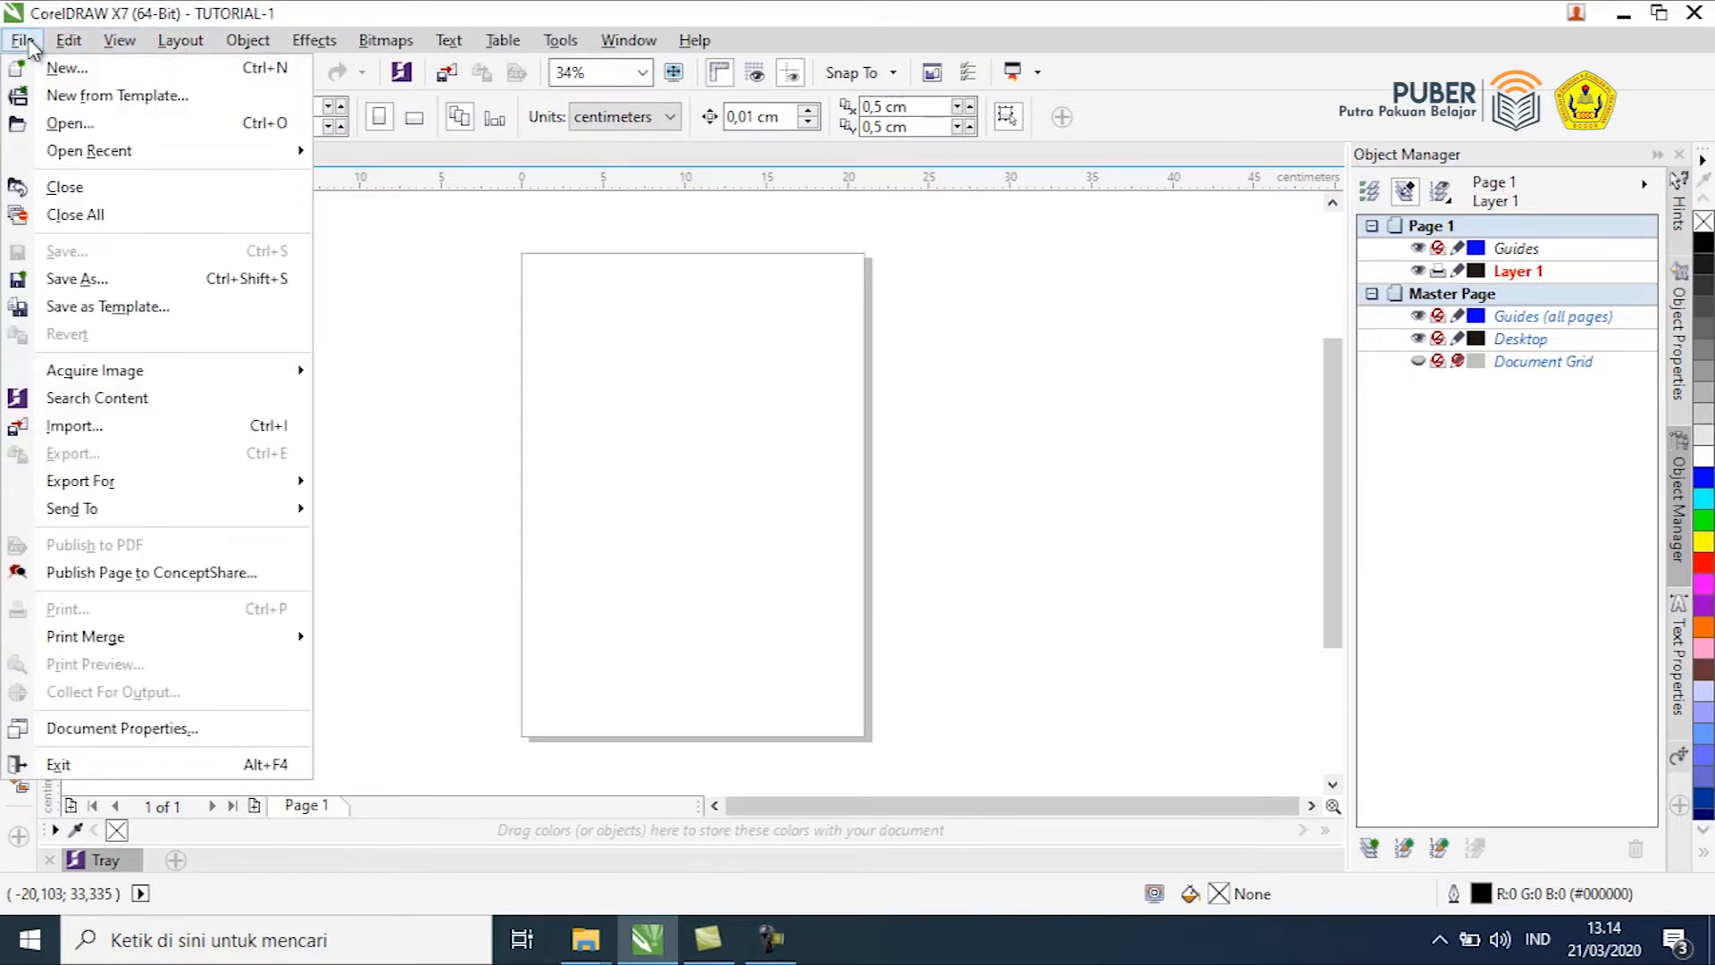
{"action": "mouse_move", "coordinate": [67, 45]}
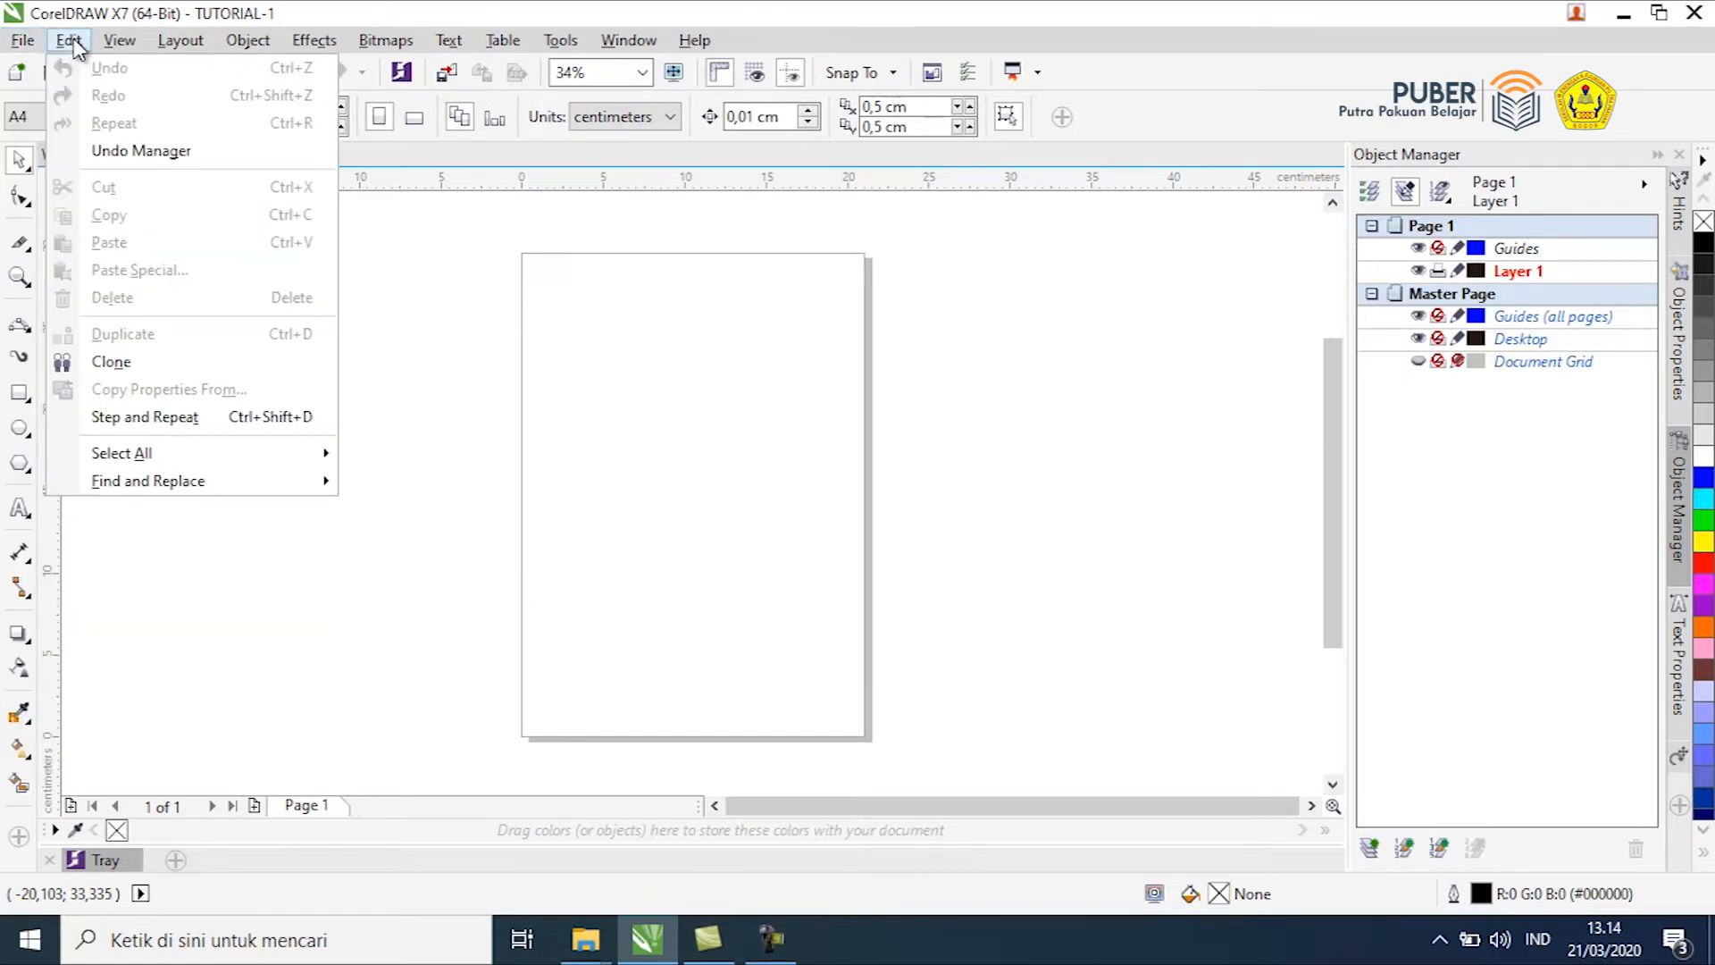
{"action": "mouse_move", "coordinate": [168, 51]}
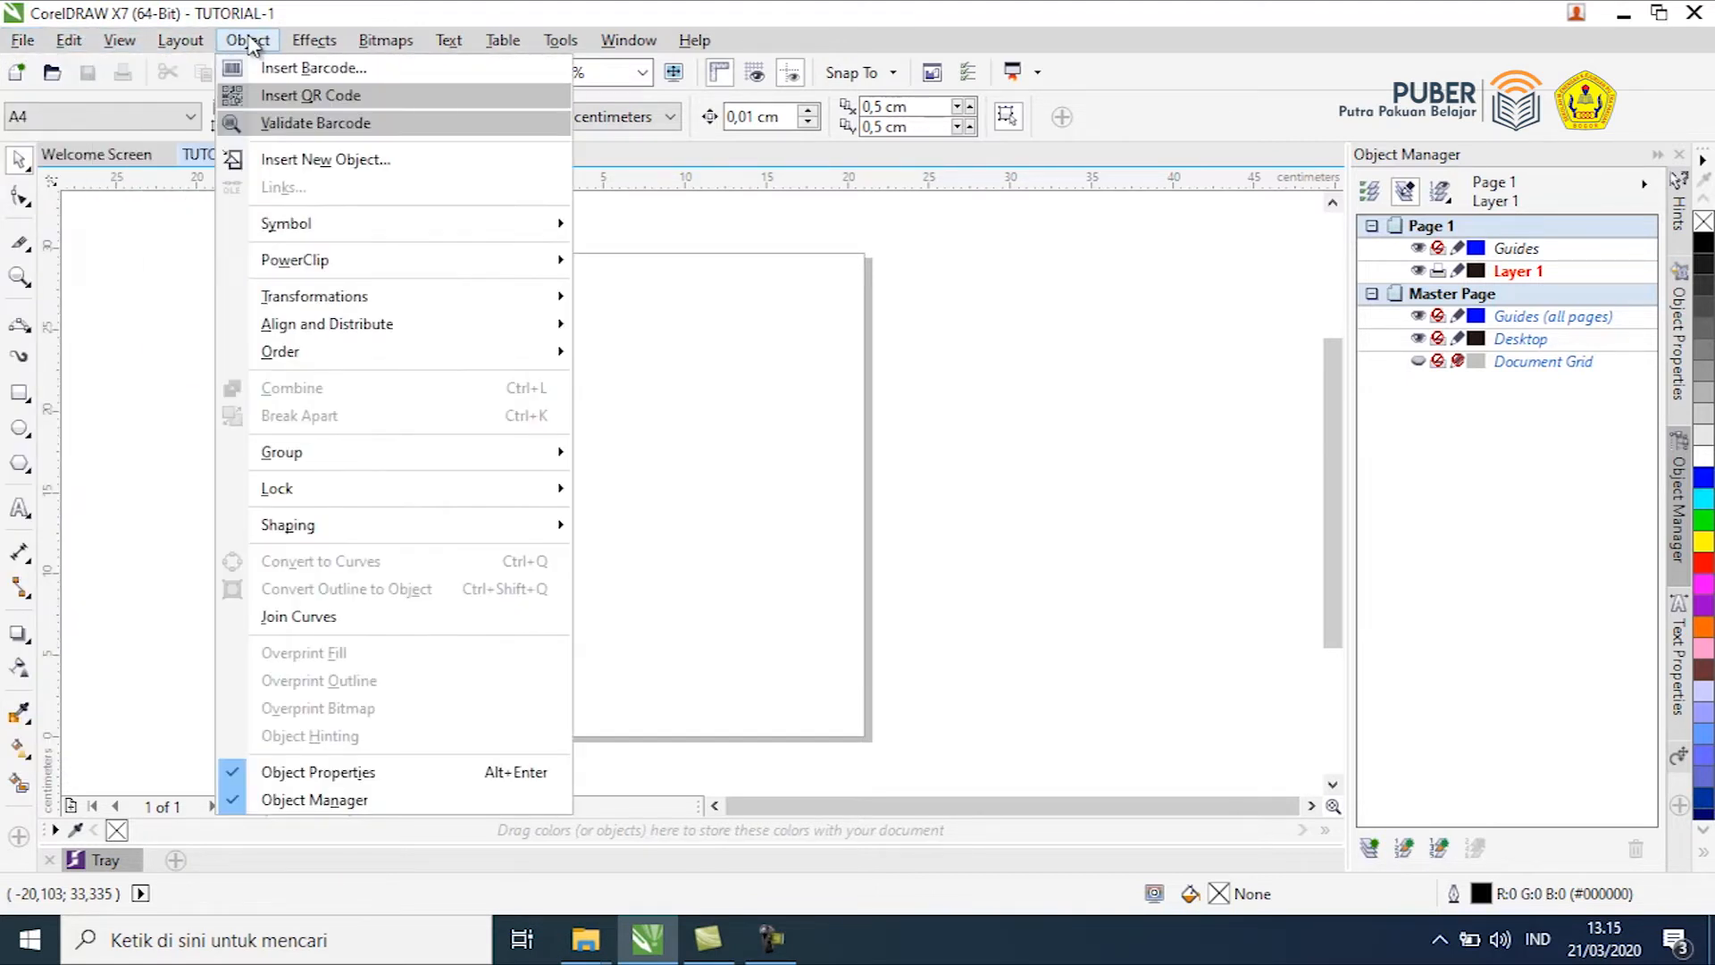
{"action": "mouse_move", "coordinate": [366, 52]}
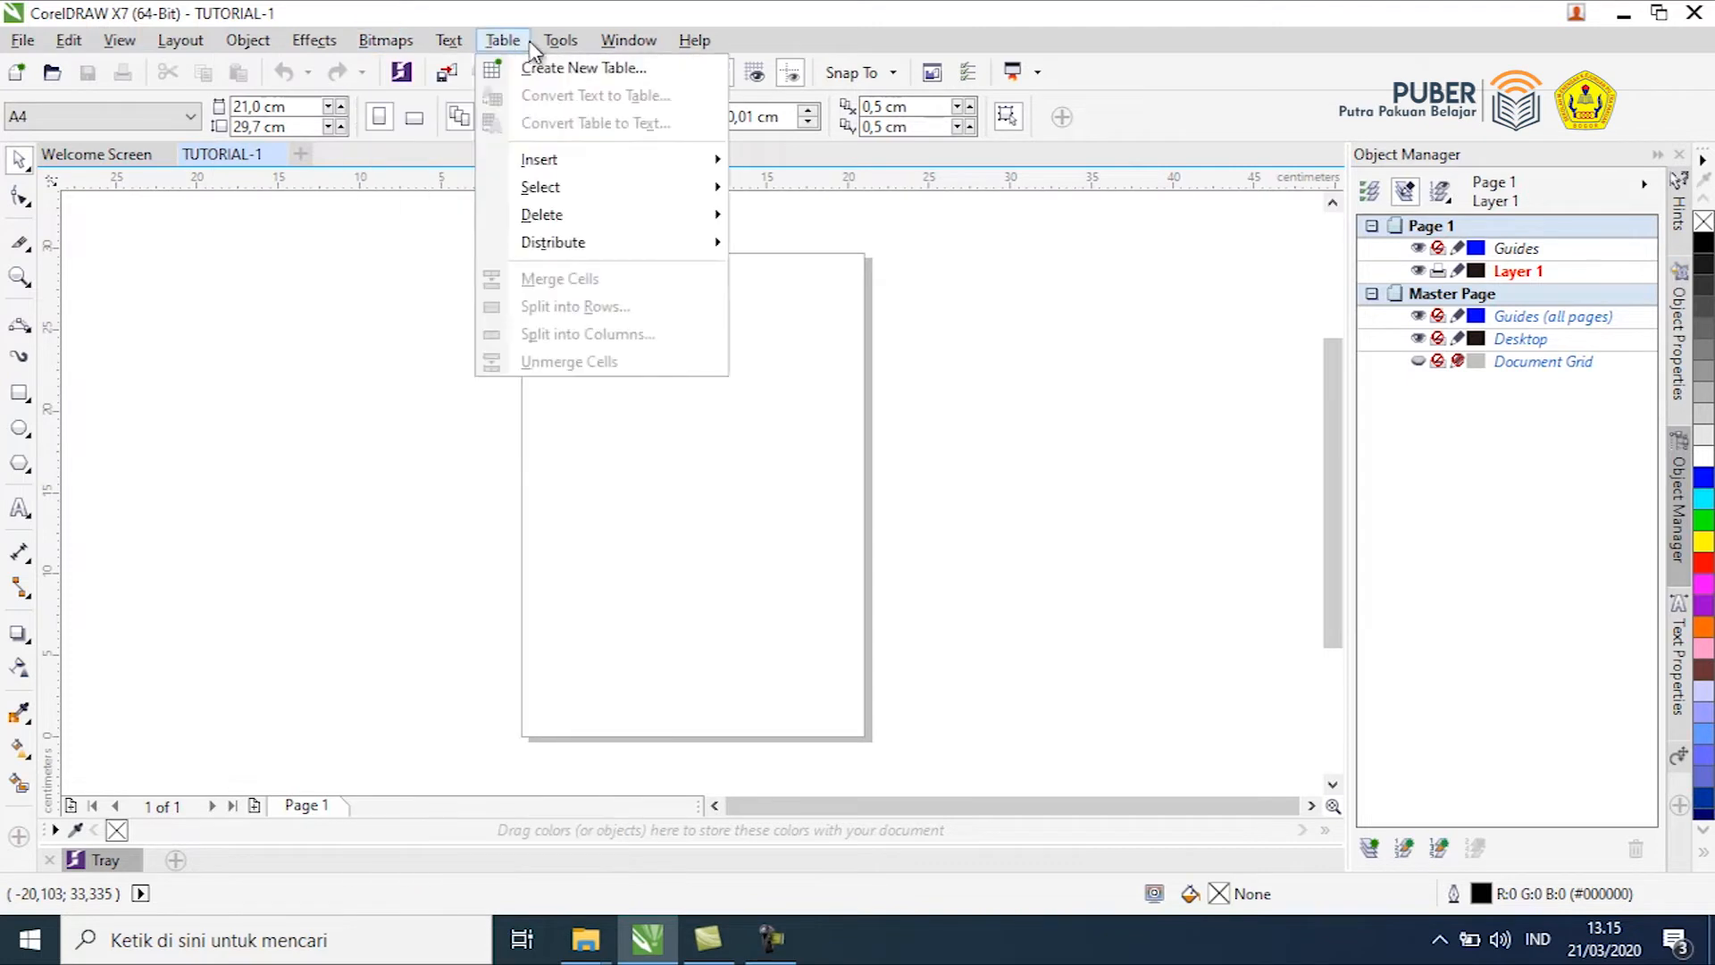
{"action": "mouse_move", "coordinate": [481, 59]}
{"action": "left_click", "coordinate": [162, 82]}
{"action": "left_click", "coordinate": [166, 45]}
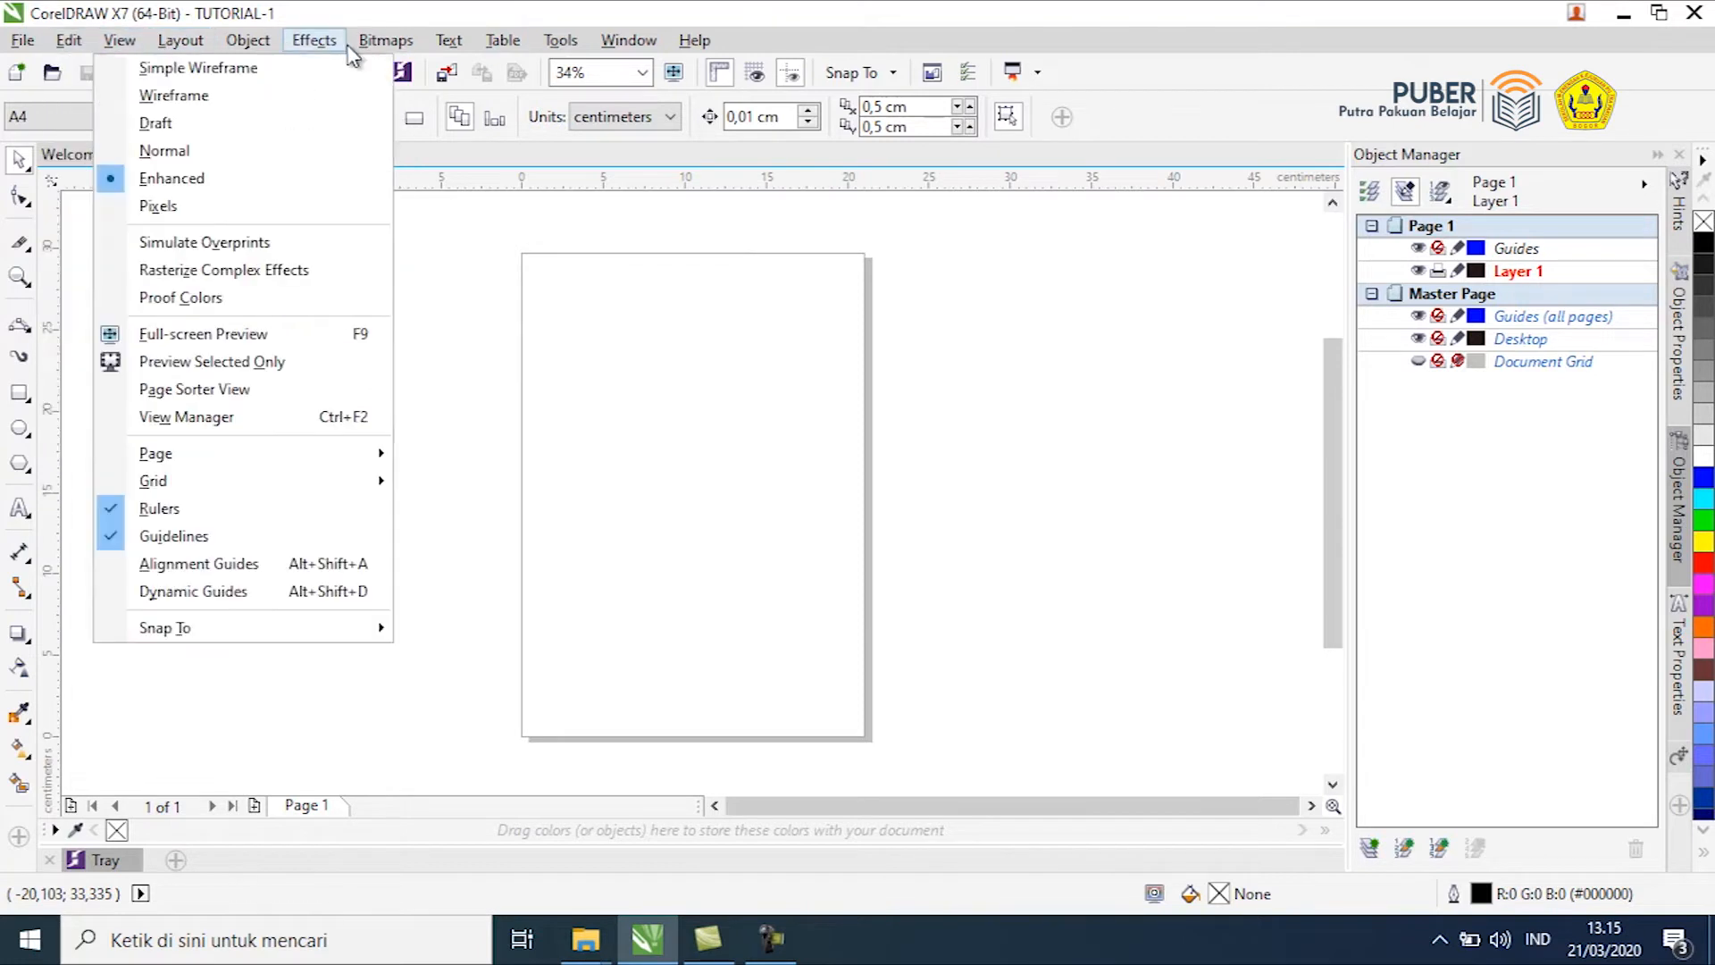
{"action": "left_click", "coordinate": [929, 518]}
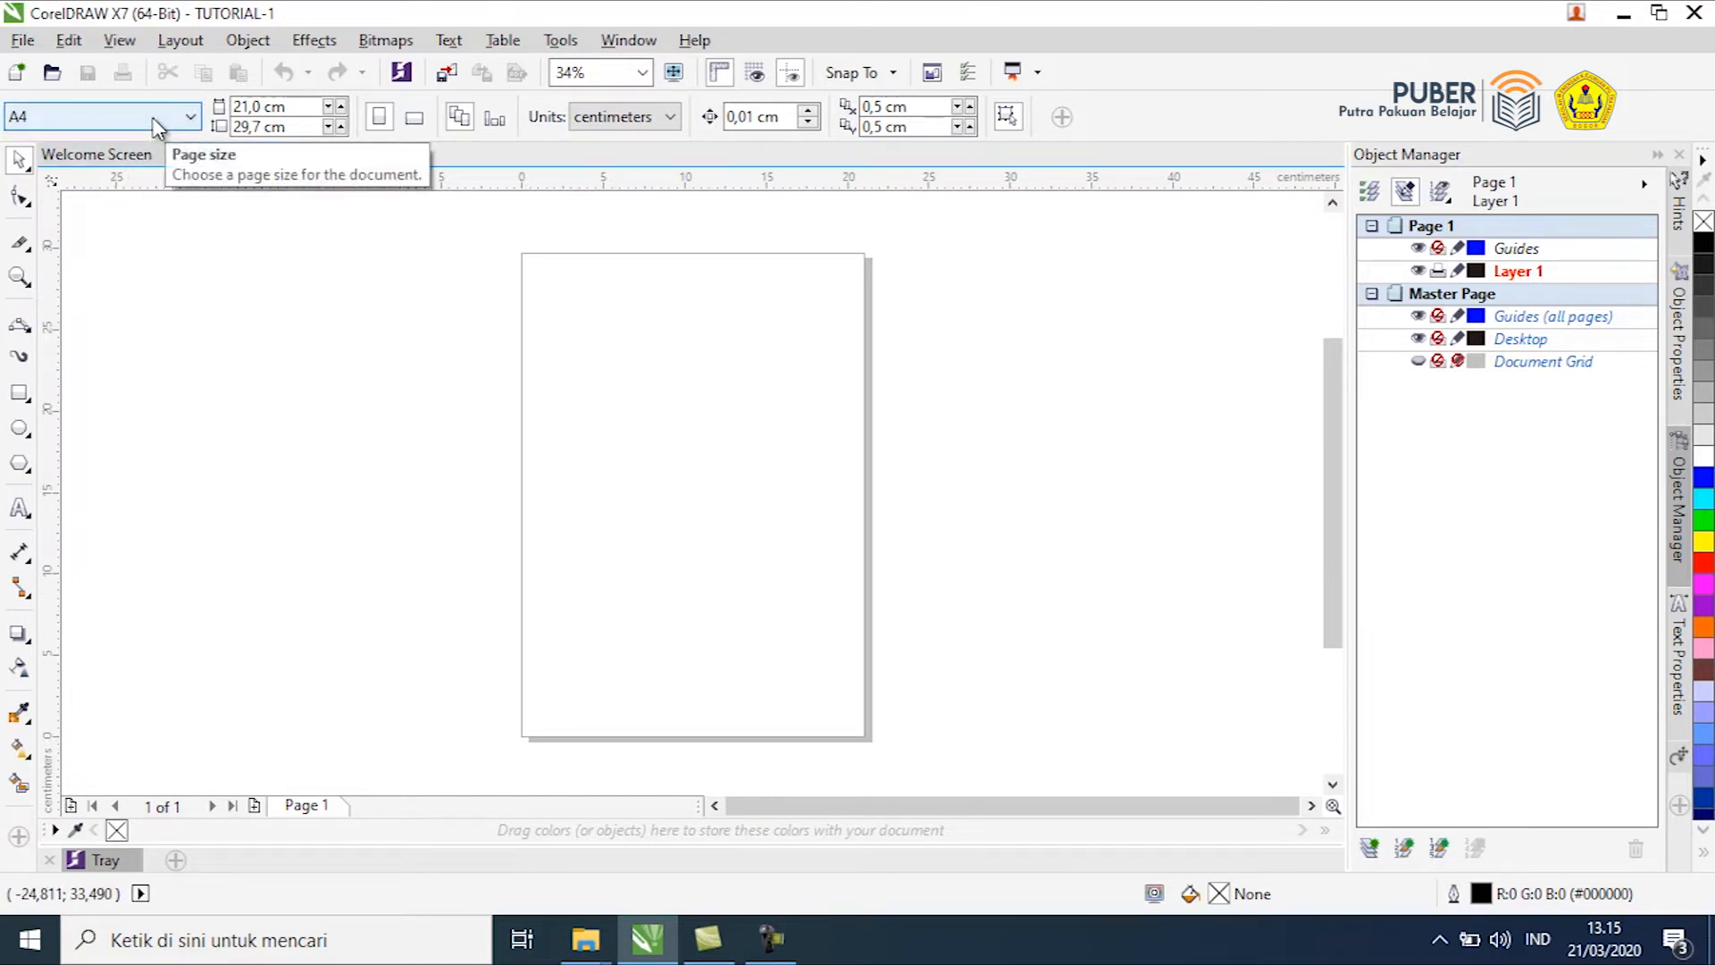
{"action": "left_click", "coordinate": [277, 106]}
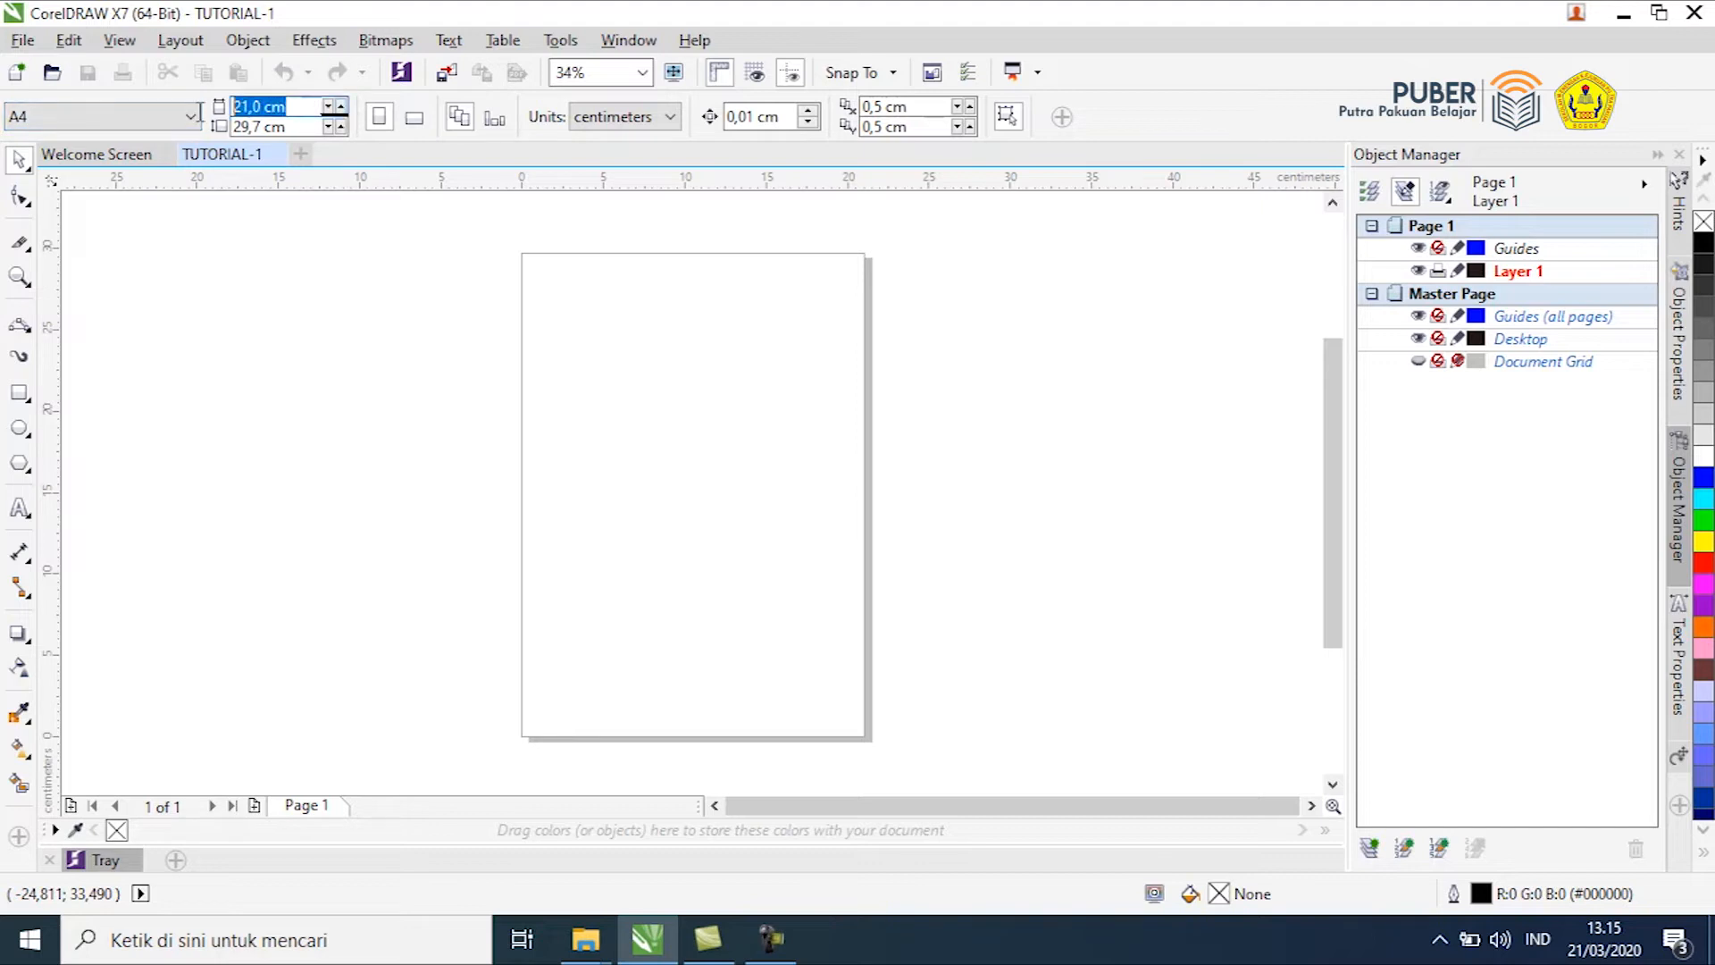
{"action": "left_click", "coordinate": [290, 128]}
{"action": "left_click", "coordinate": [304, 106]}
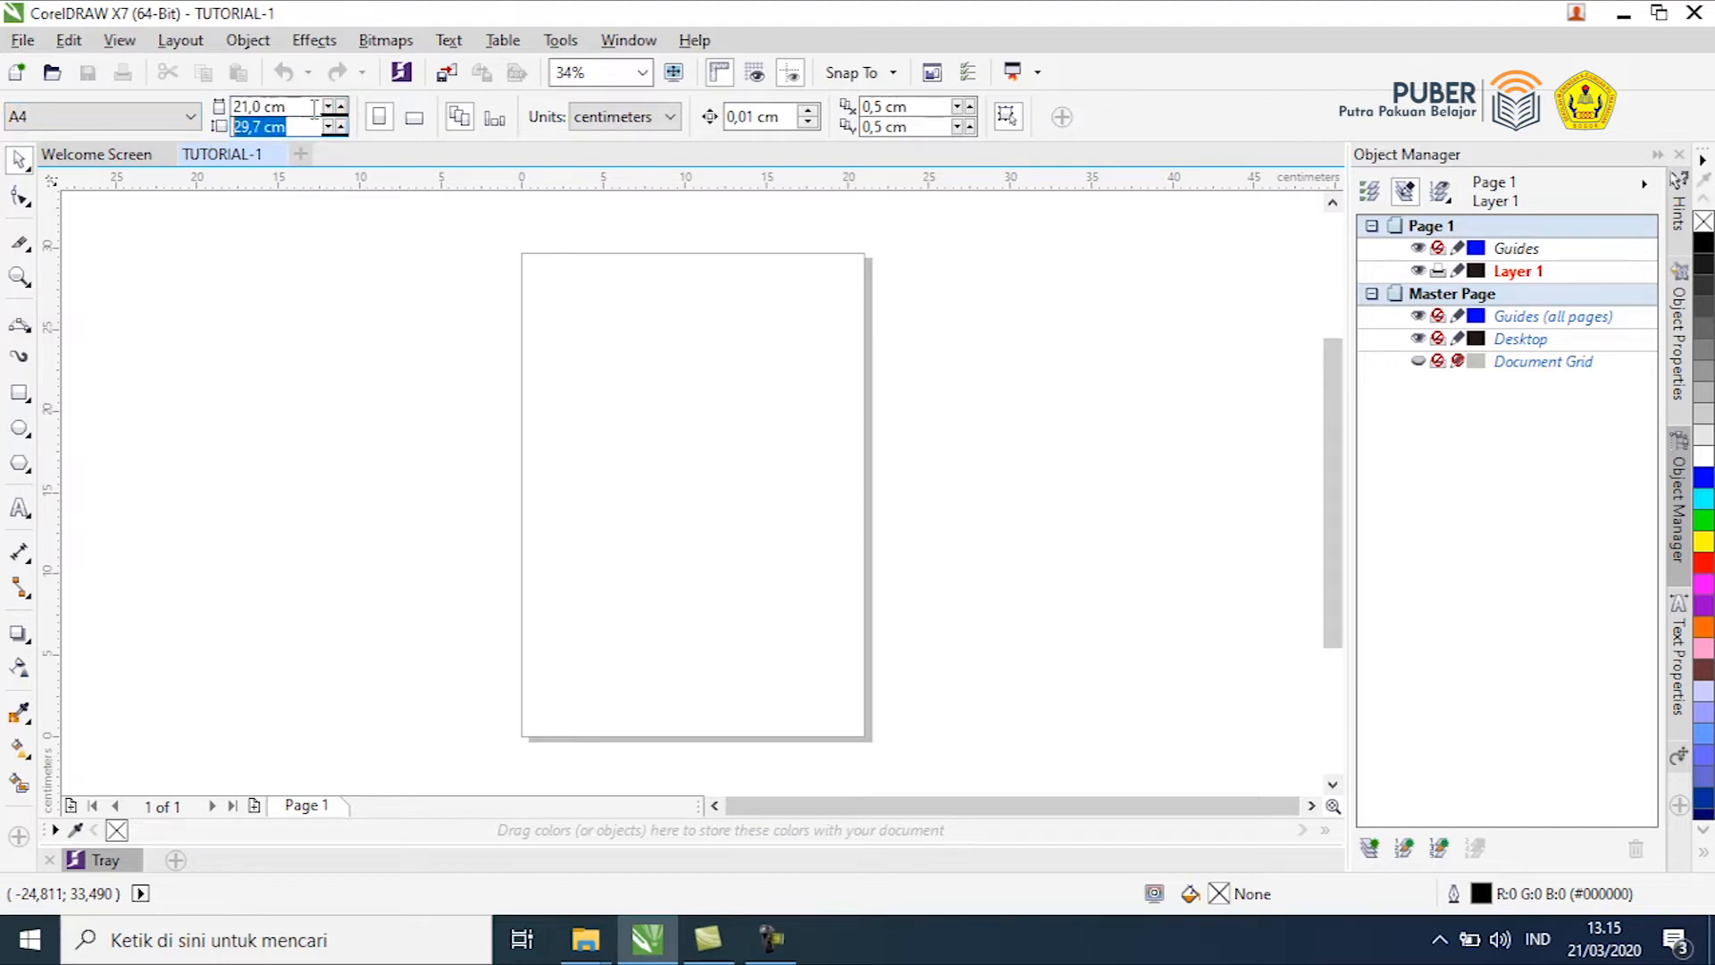
{"action": "left_click", "coordinate": [268, 127]}
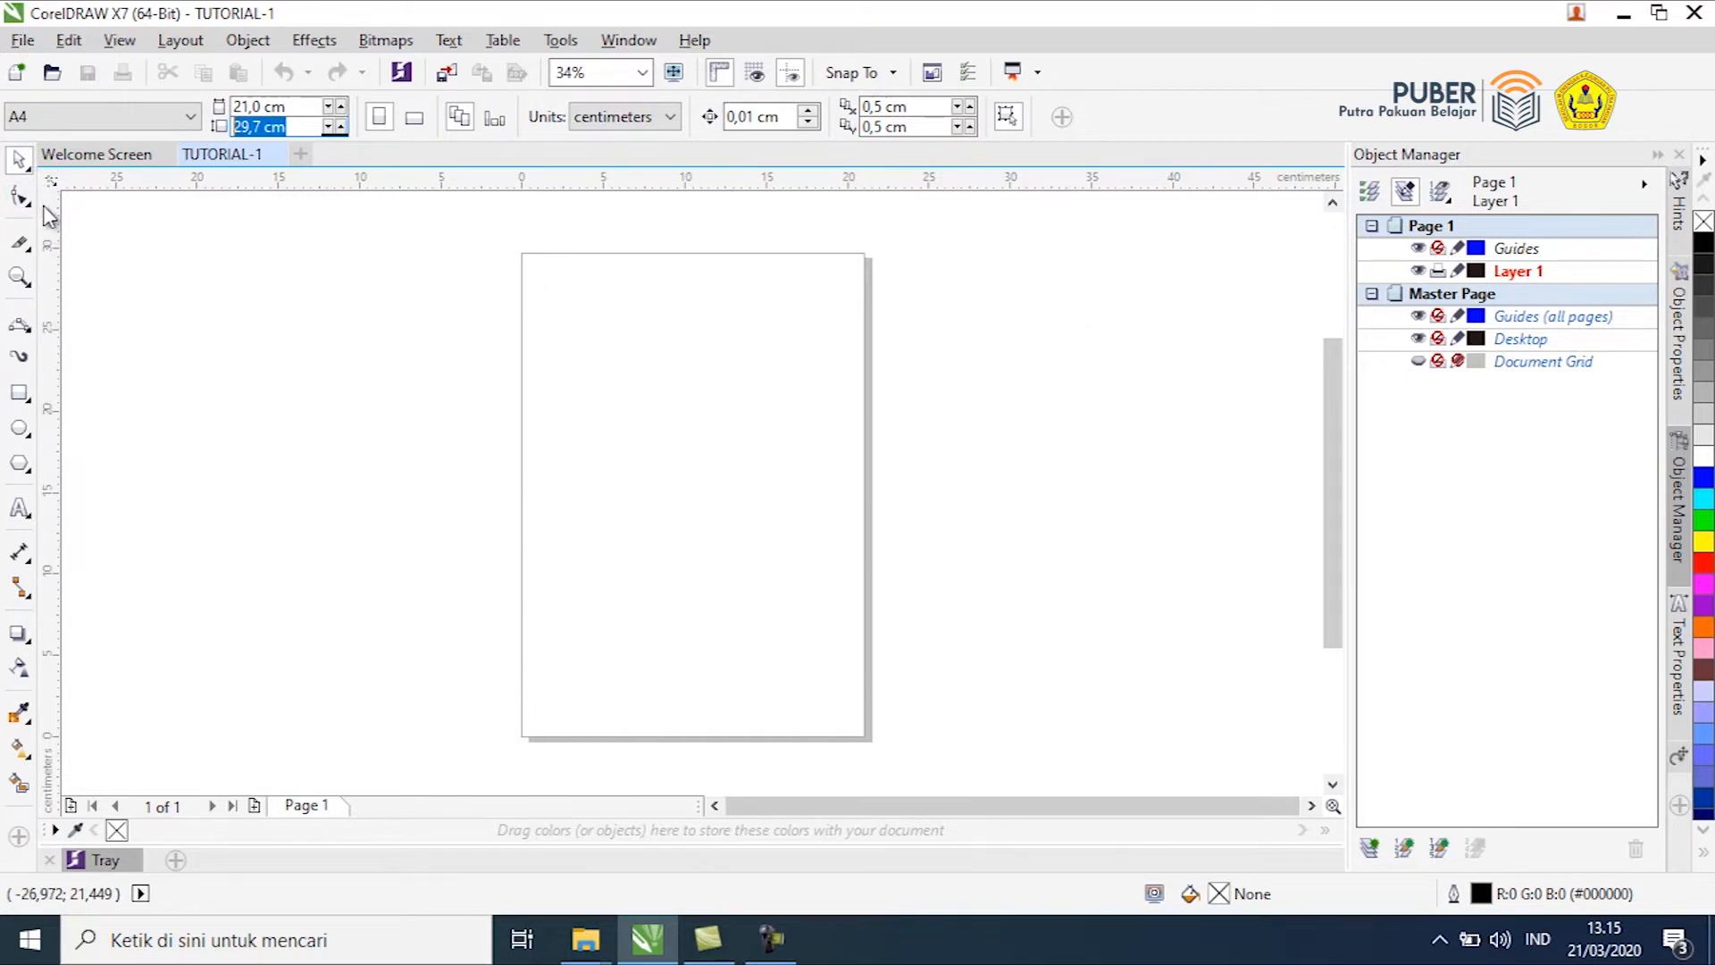
Draw a square about 11.7 cm wide beside the page and centre it on the page
{"action": "left_click", "coordinate": [21, 394]}
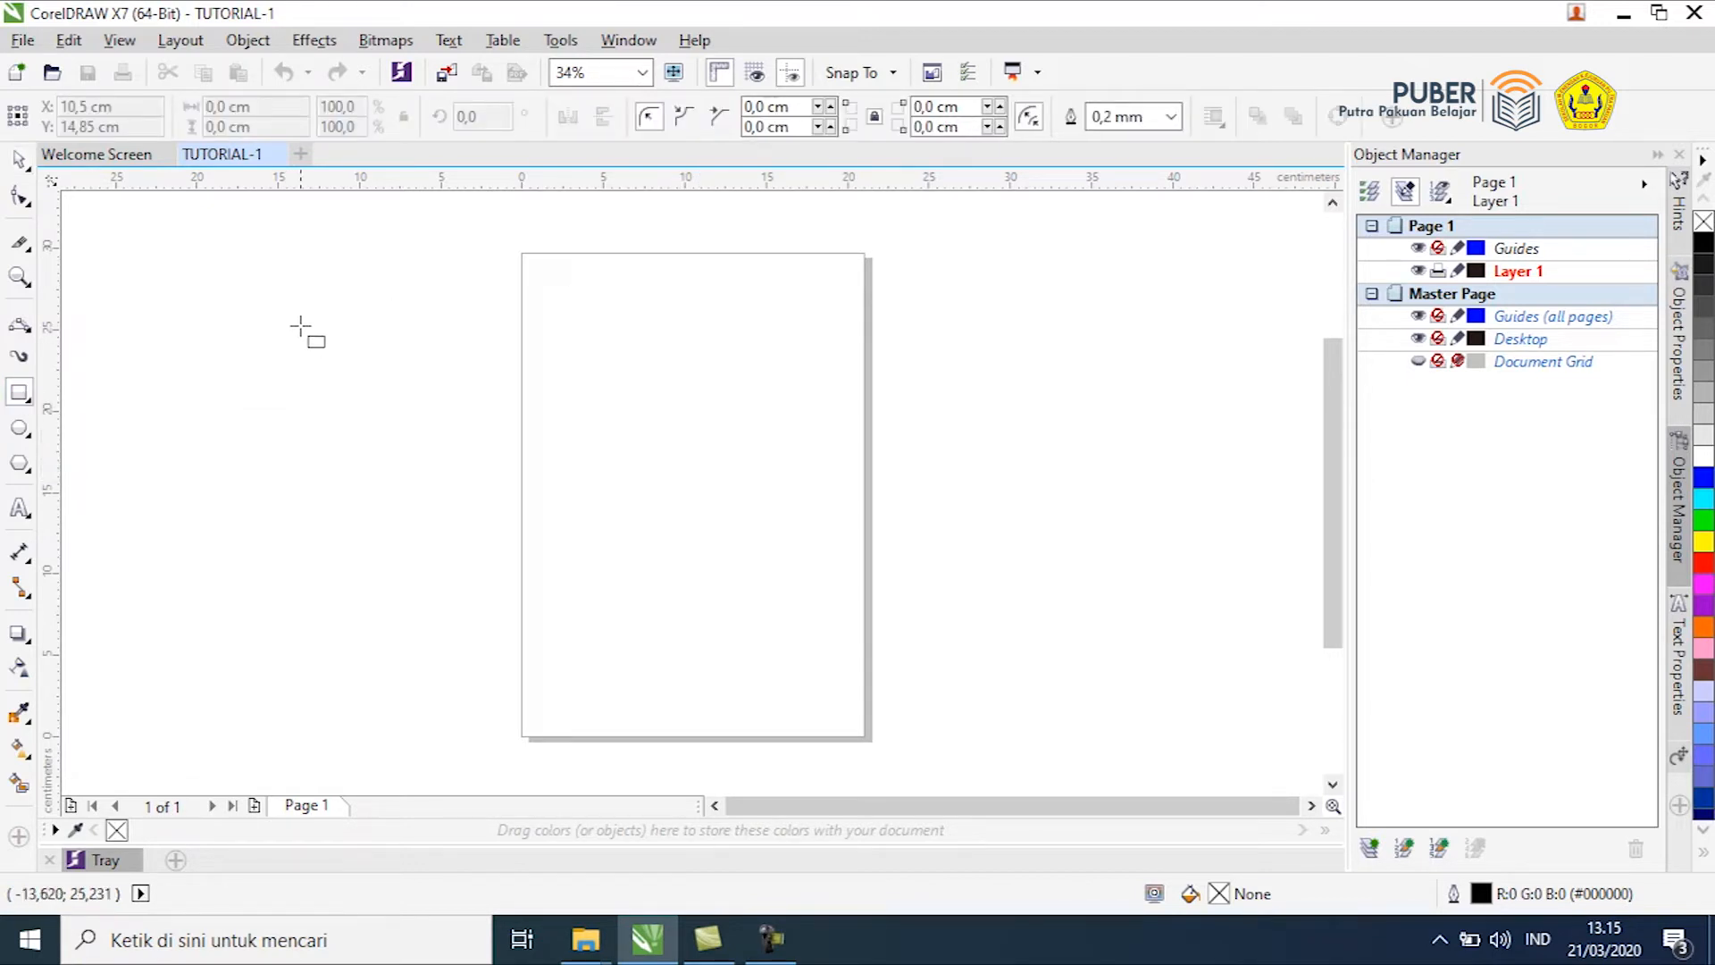
{"action": "left_click_drag", "start_coordinate": [297, 317], "coordinate": [489, 508]}
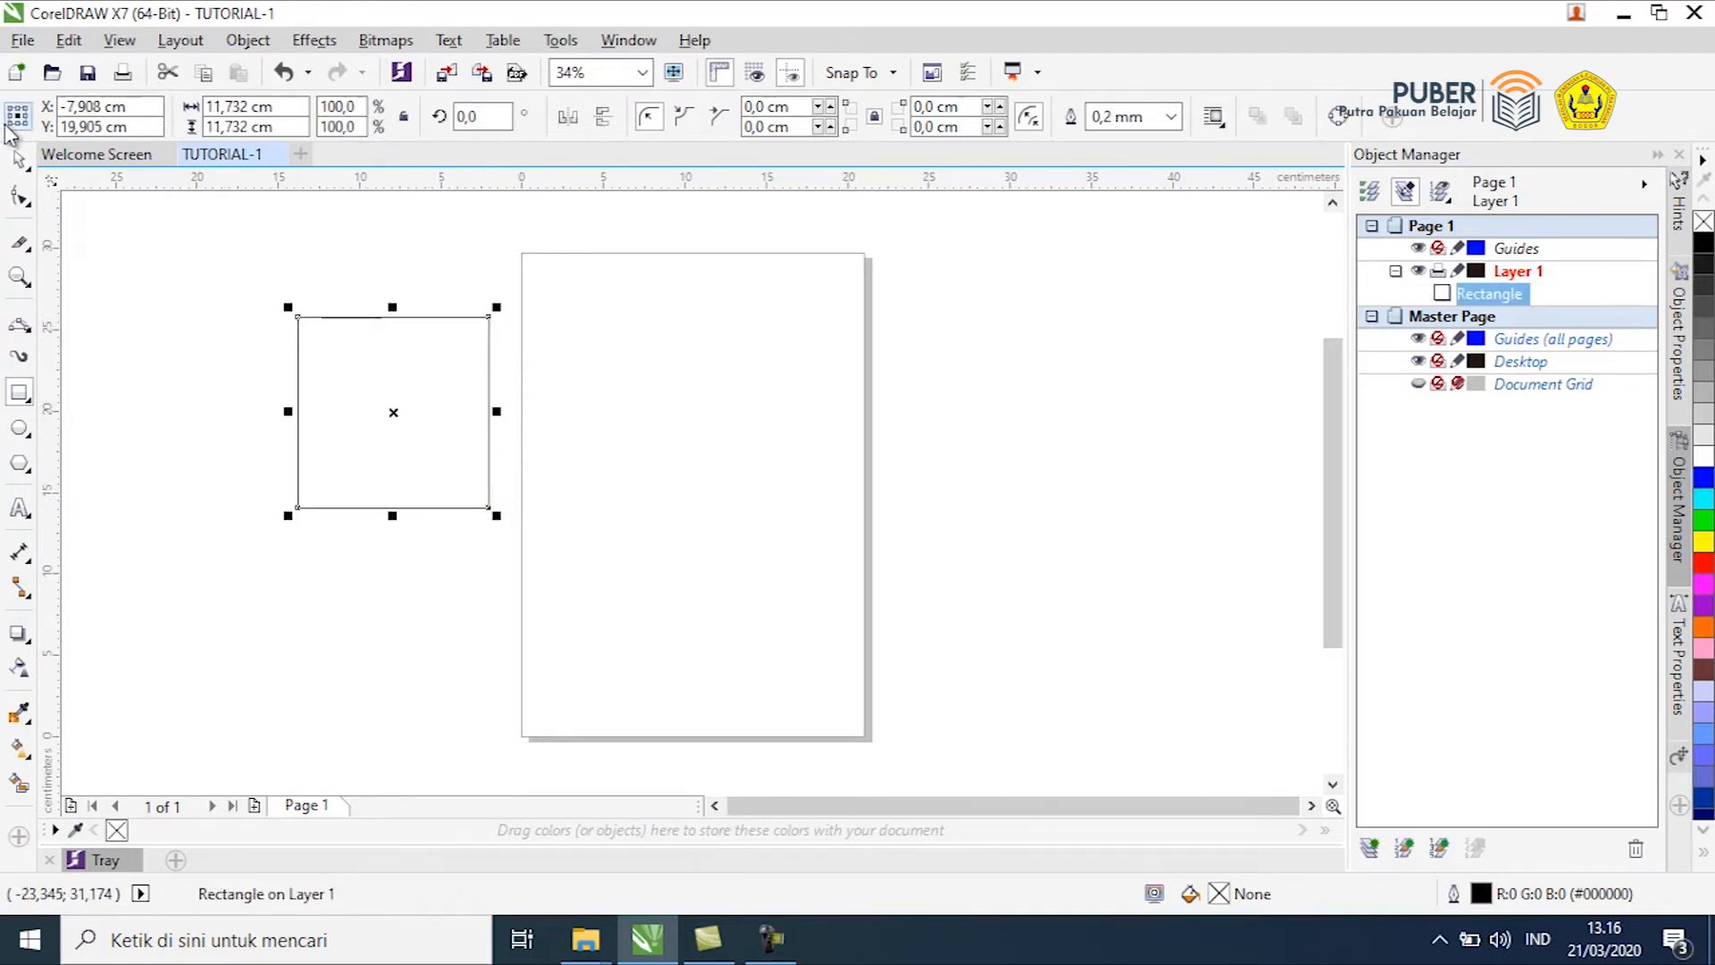
{"action": "left_click", "coordinate": [24, 161]}
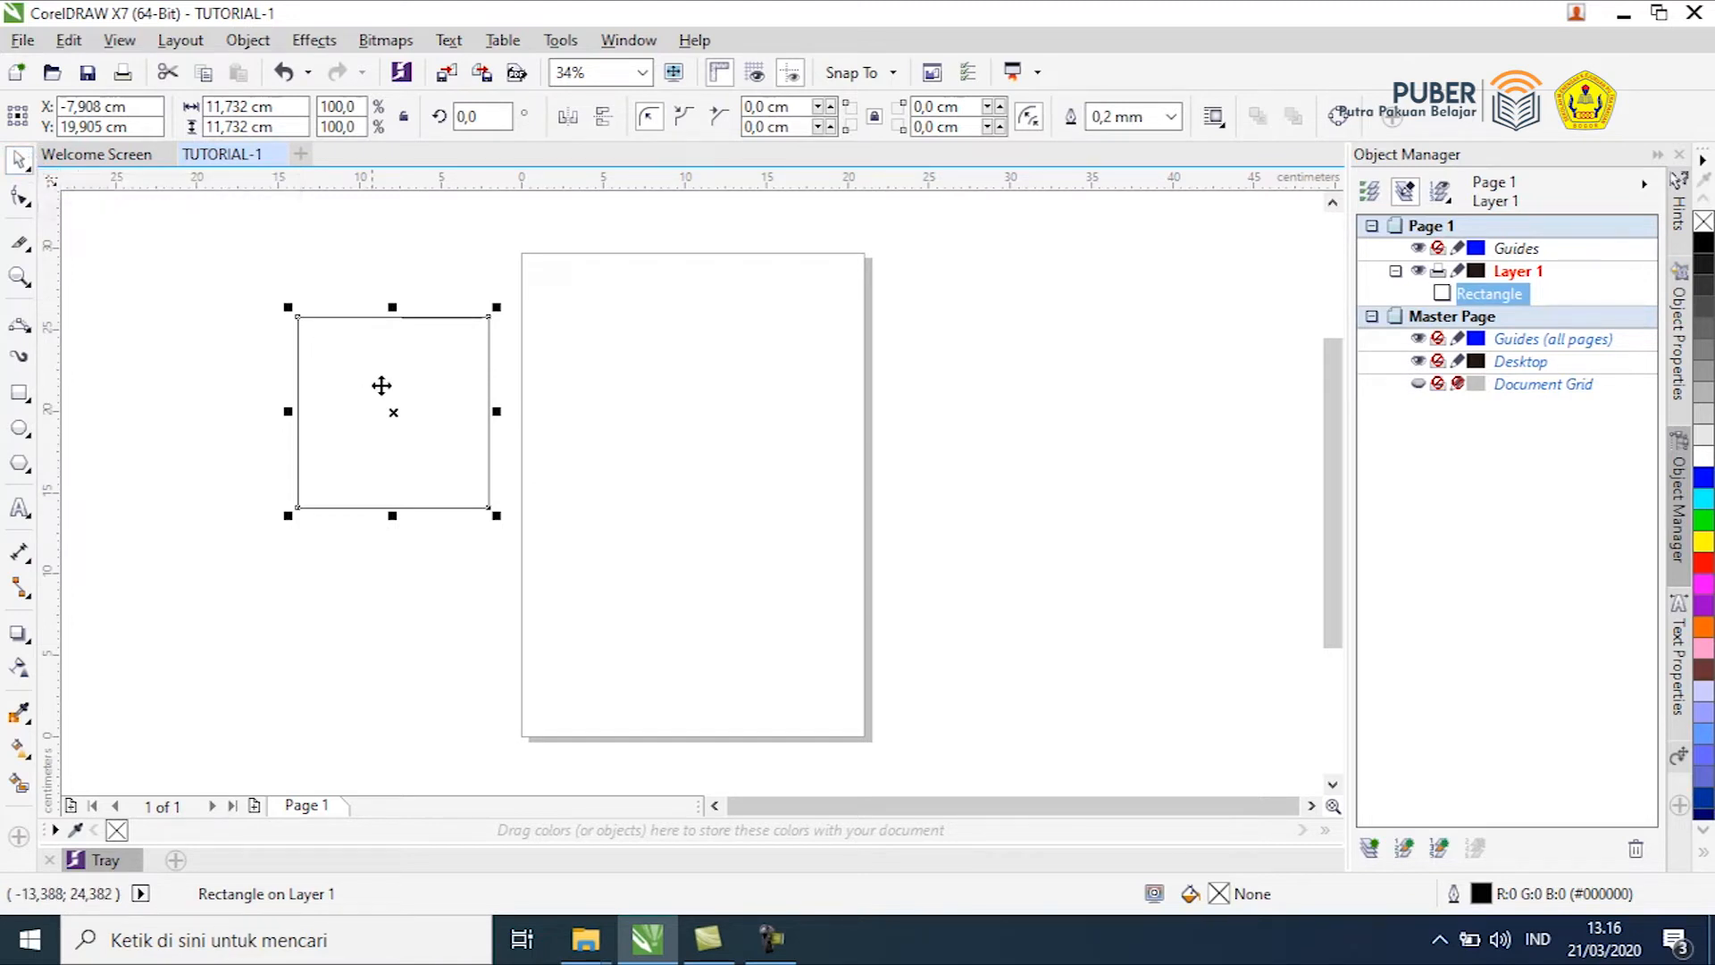
{"action": "left_click_drag", "start_coordinate": [423, 405], "coordinate": [693, 433]}
{"action": "key", "text": "p"}
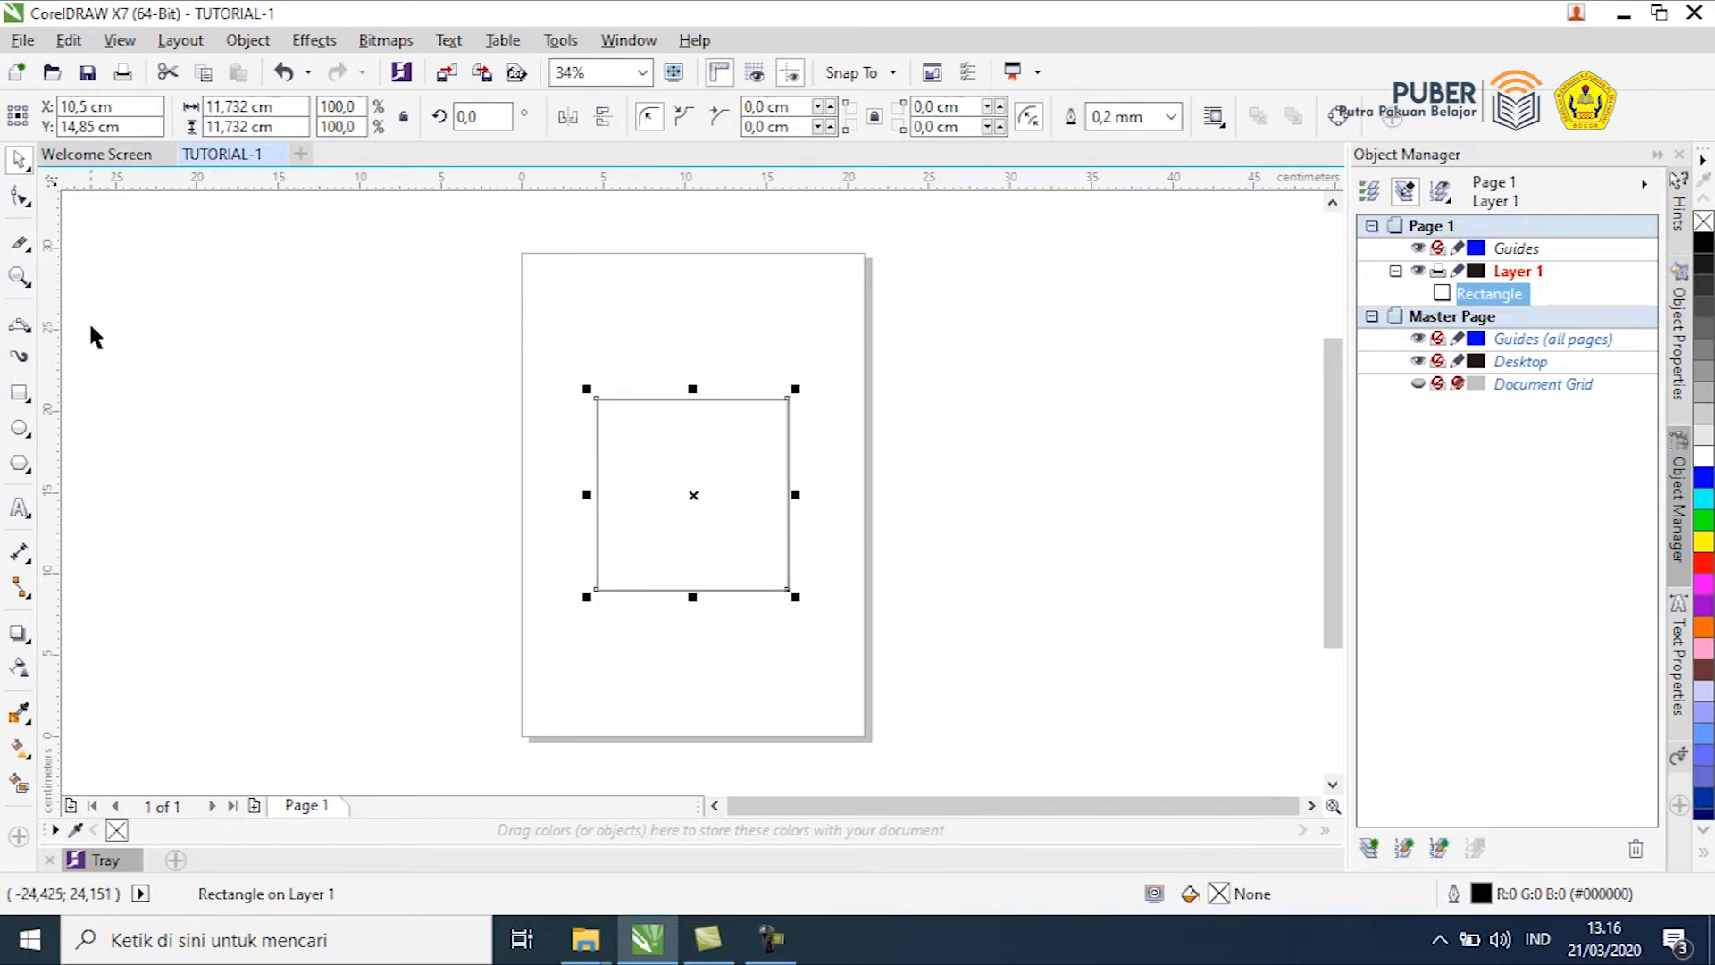
Round all four corners of the square to a radius of about 4.13 cm and convert it to curves
{"action": "left_click", "coordinate": [19, 199]}
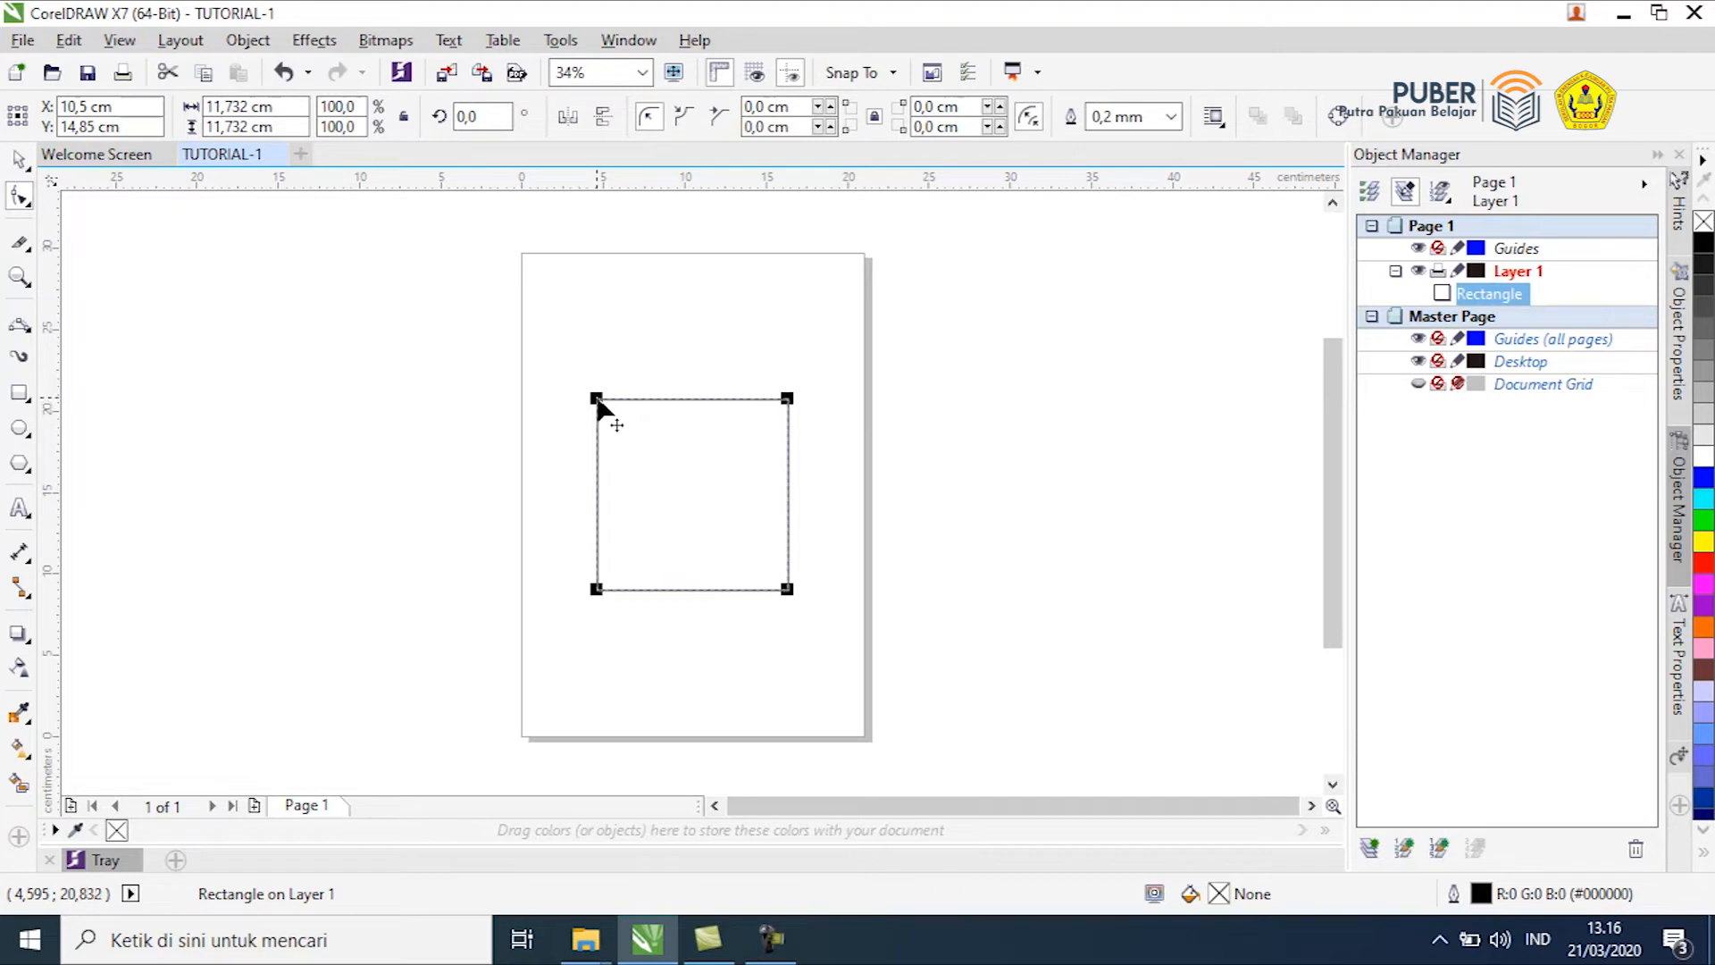
{"action": "left_click_drag", "start_coordinate": [598, 399], "coordinate": [666, 406]}
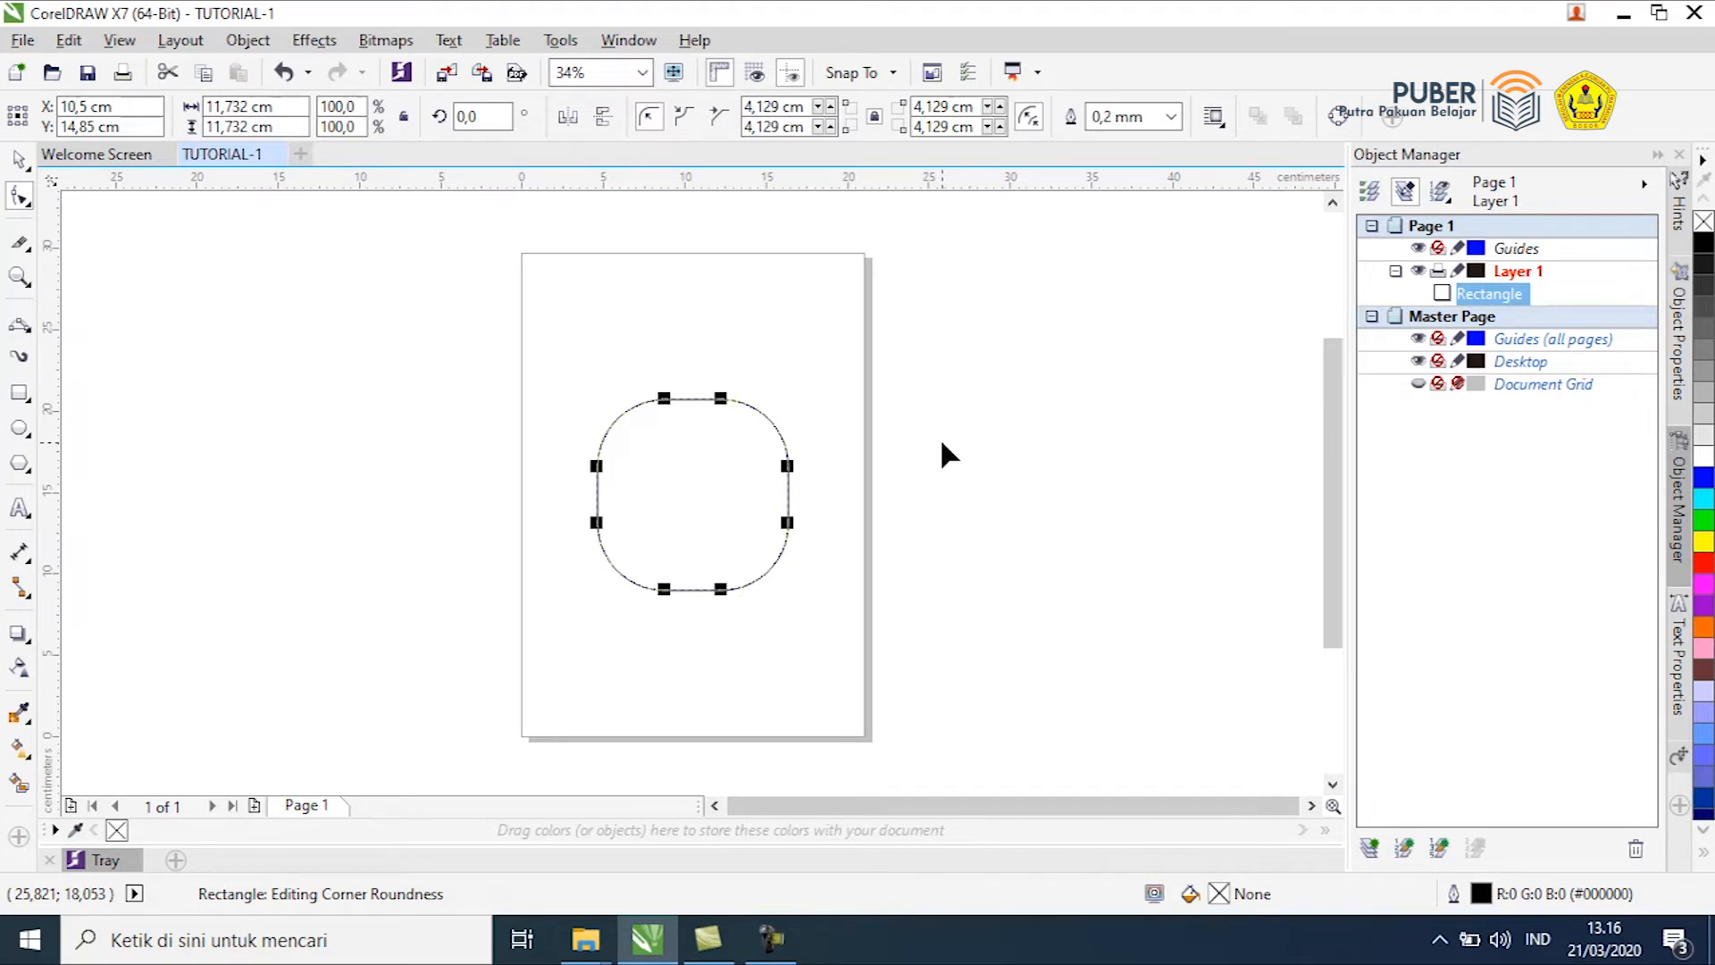
{"action": "left_click", "coordinate": [1337, 116]}
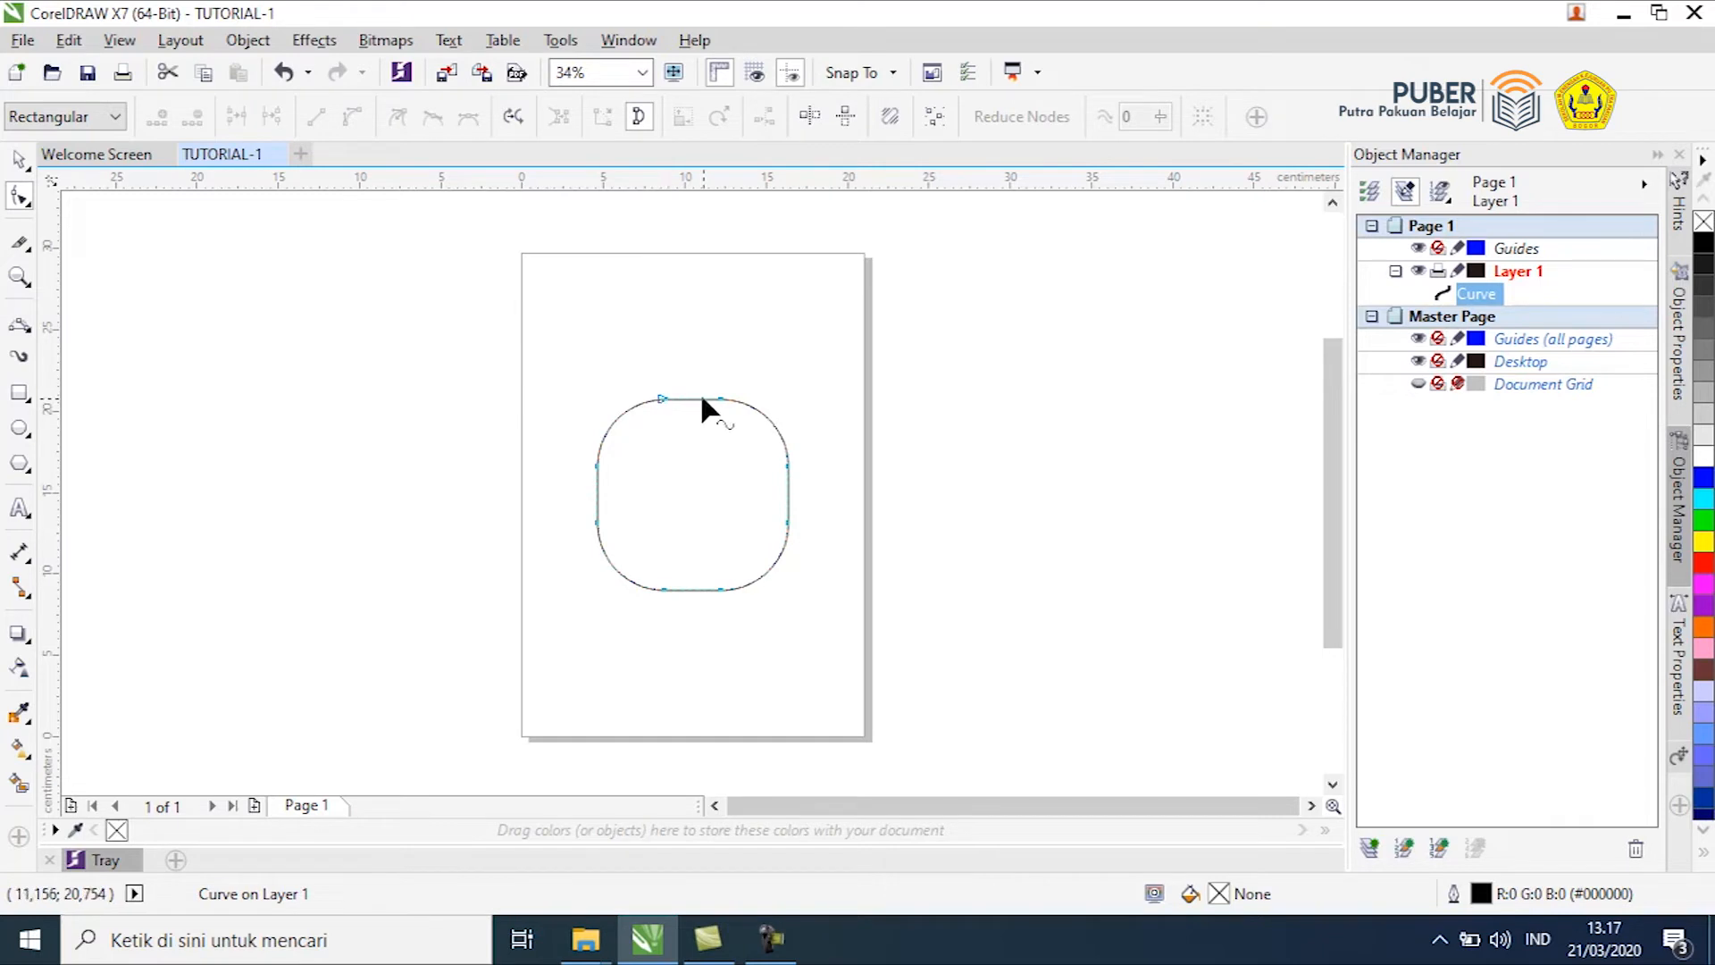
Add a node on each of the two upper rounded corners, pull both outward into ear-like points, and deselect the curve
{"action": "left_click", "coordinate": [614, 420]}
{"action": "left_click_drag", "start_coordinate": [615, 422], "coordinate": [583, 382]}
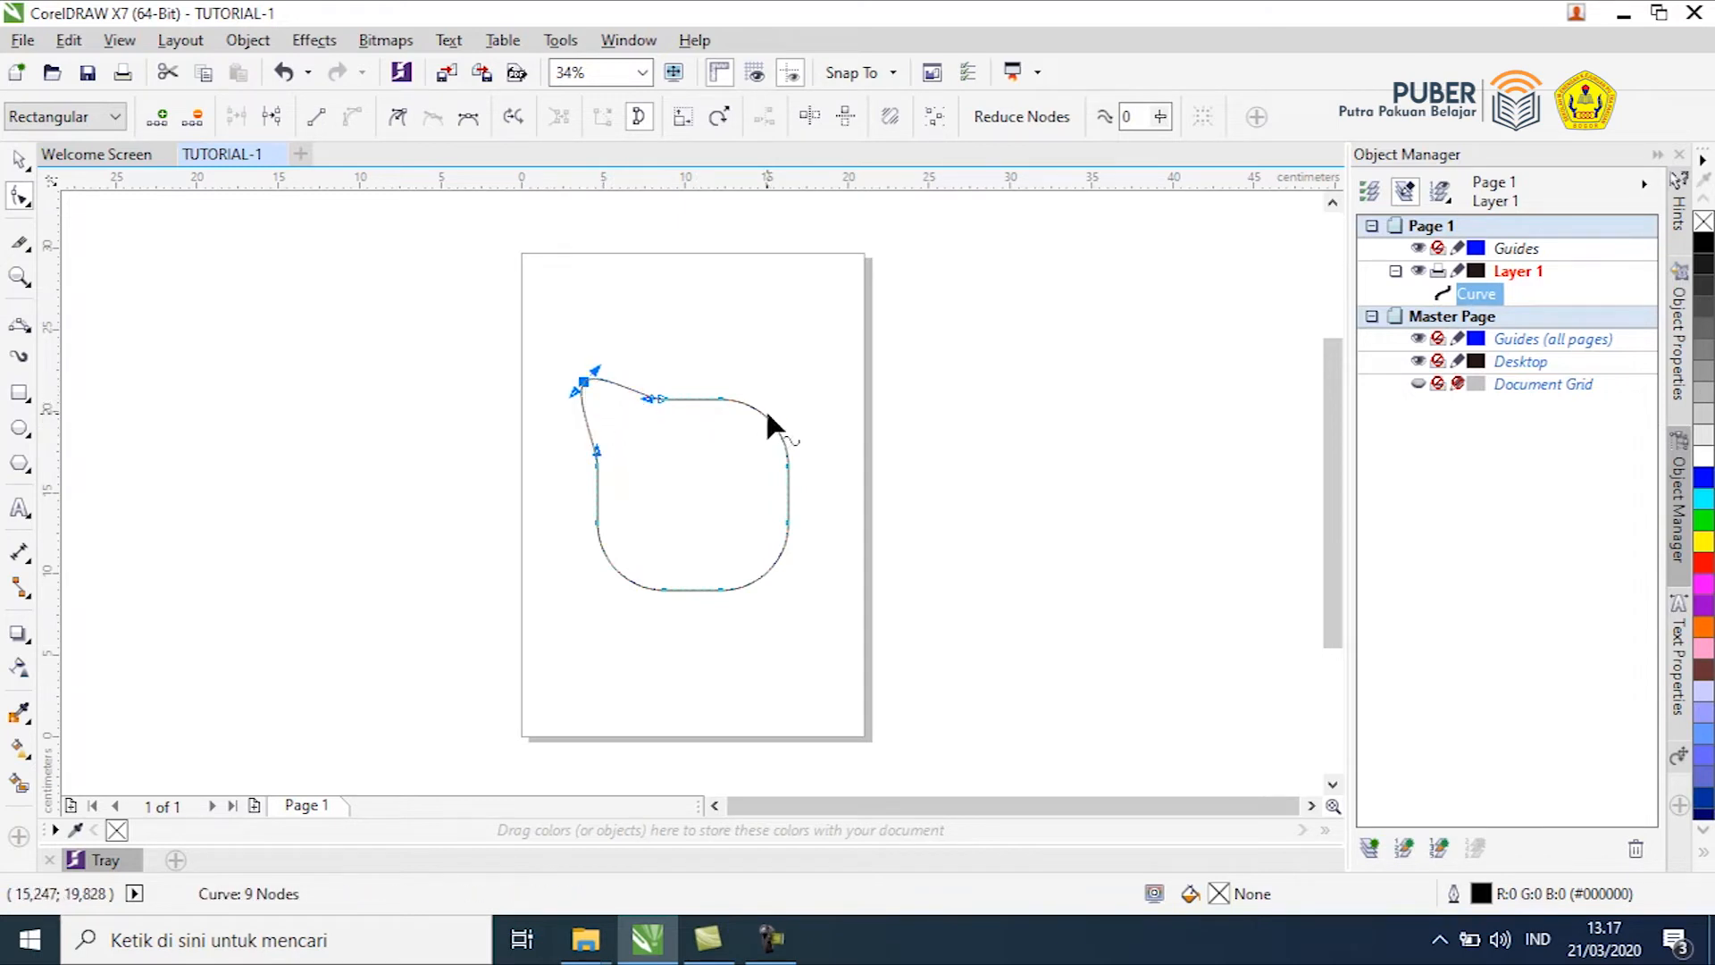
{"action": "double_click", "coordinate": [761, 417]}
{"action": "left_click_drag", "start_coordinate": [761, 417], "coordinate": [817, 375]}
{"action": "left_click", "coordinate": [942, 390]}
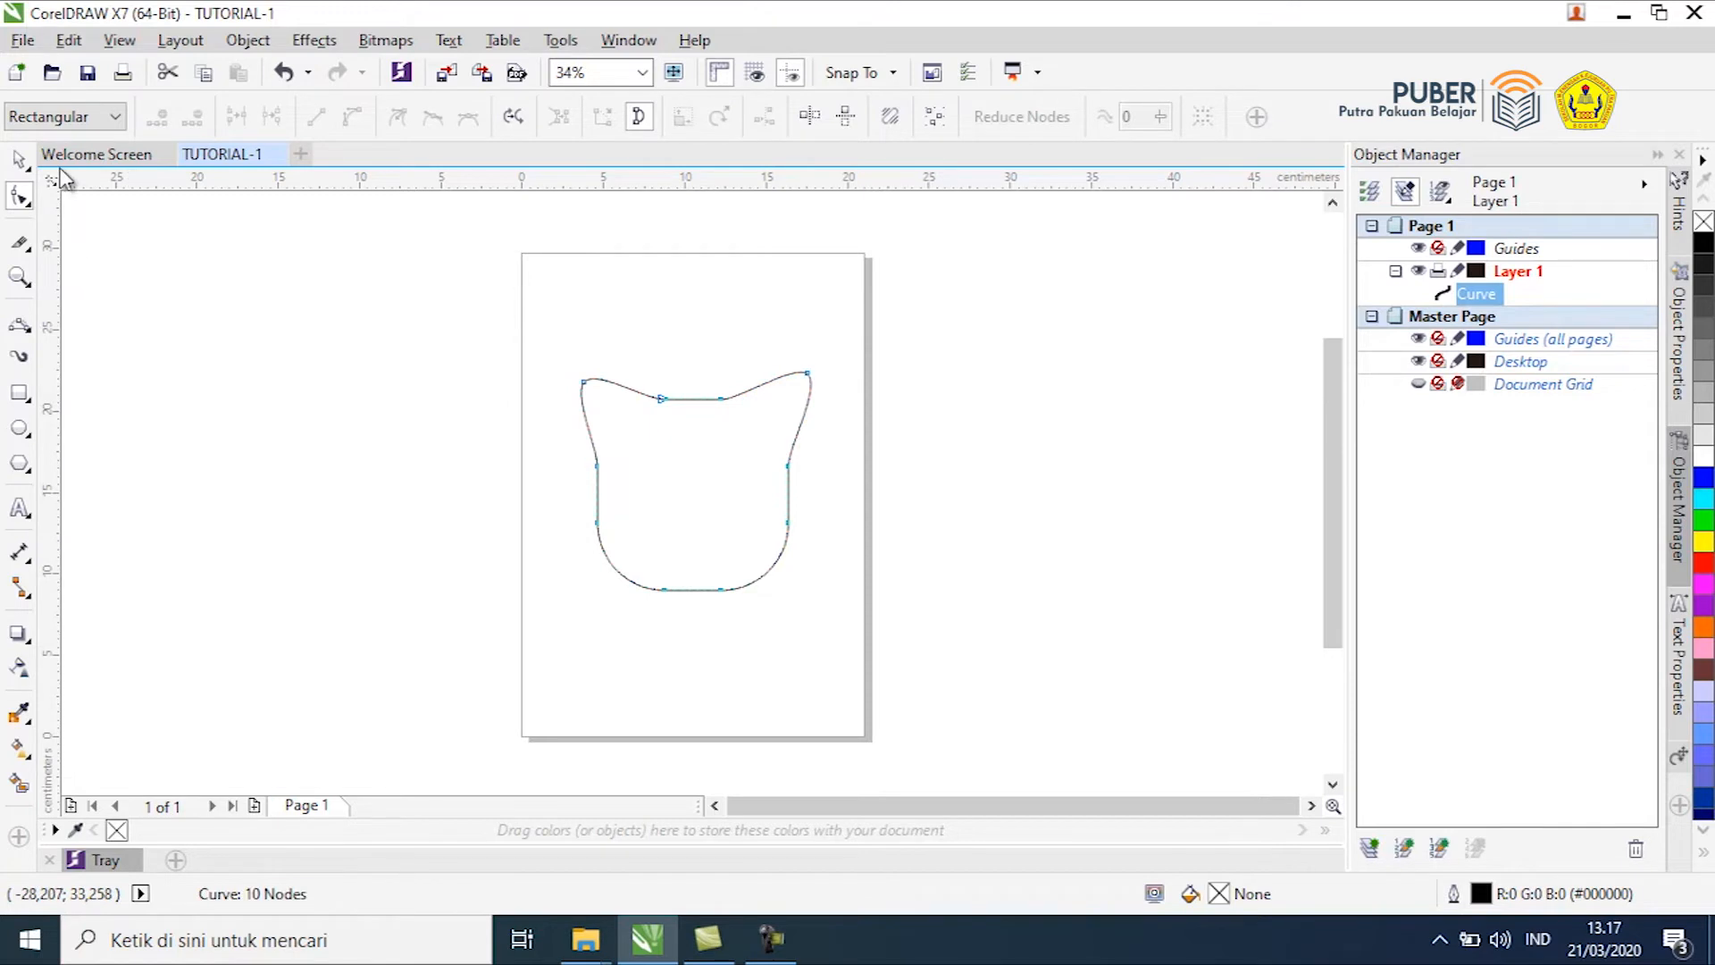
{"action": "left_click", "coordinate": [19, 161]}
{"action": "left_click", "coordinate": [896, 527]}
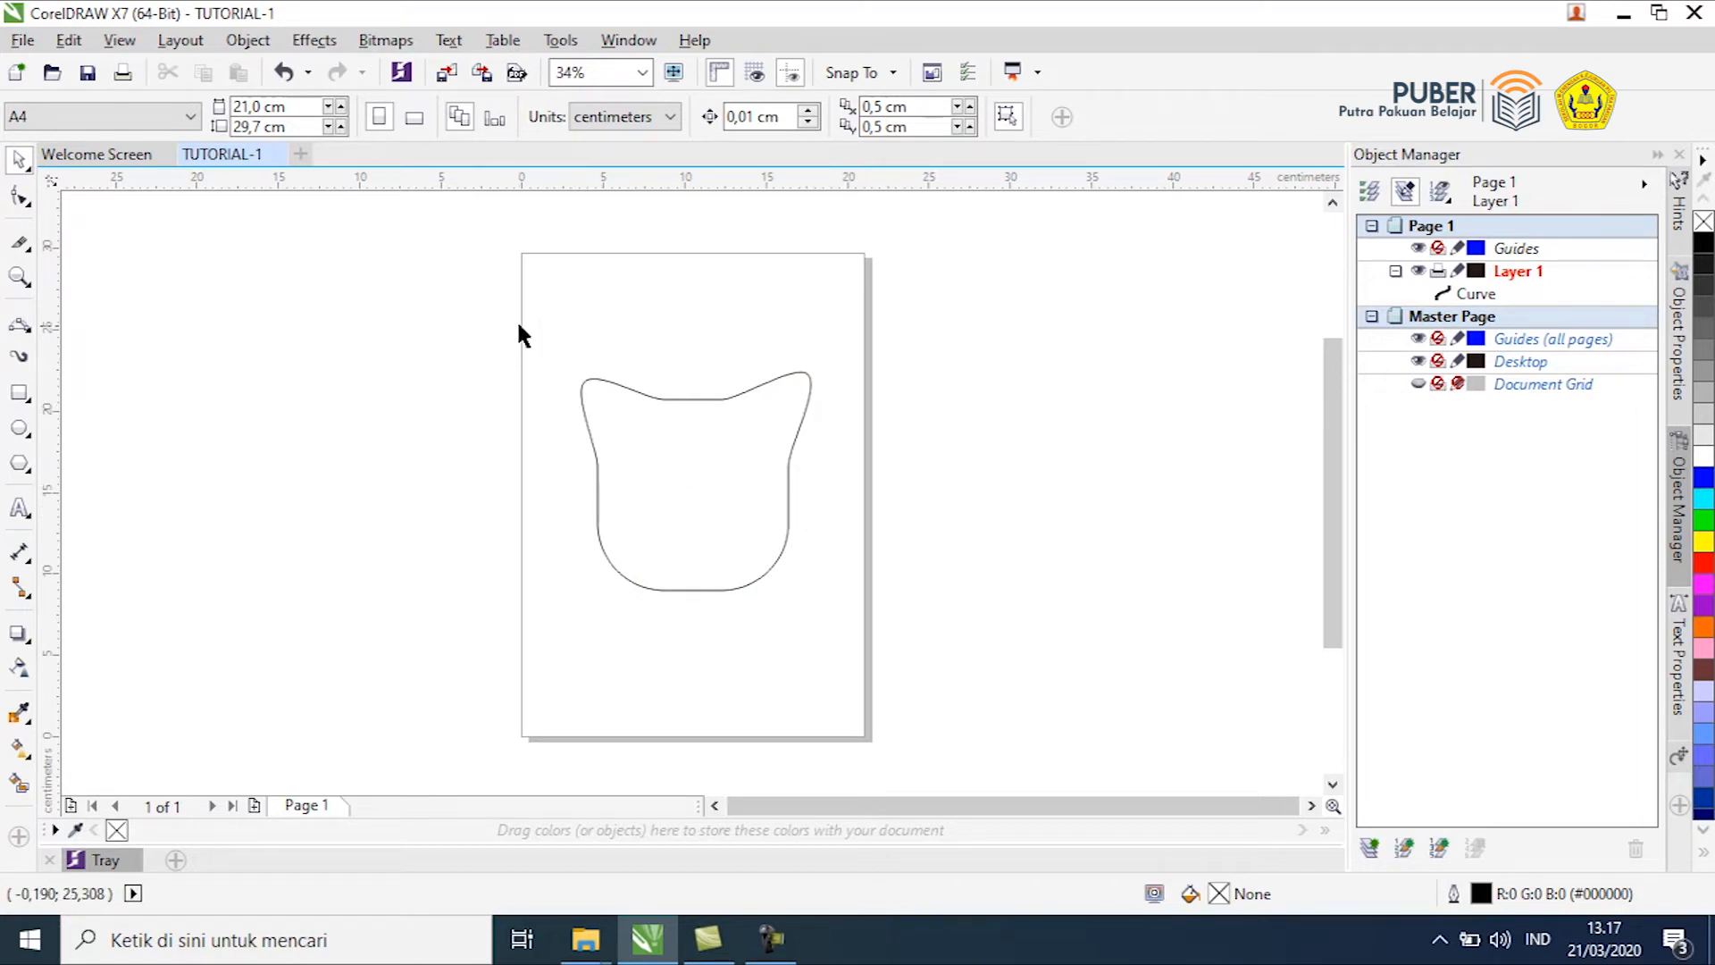
Try cutting the cat-head curve across its middle with the Knife tool, and undo the cut
{"action": "left_click", "coordinate": [20, 244]}
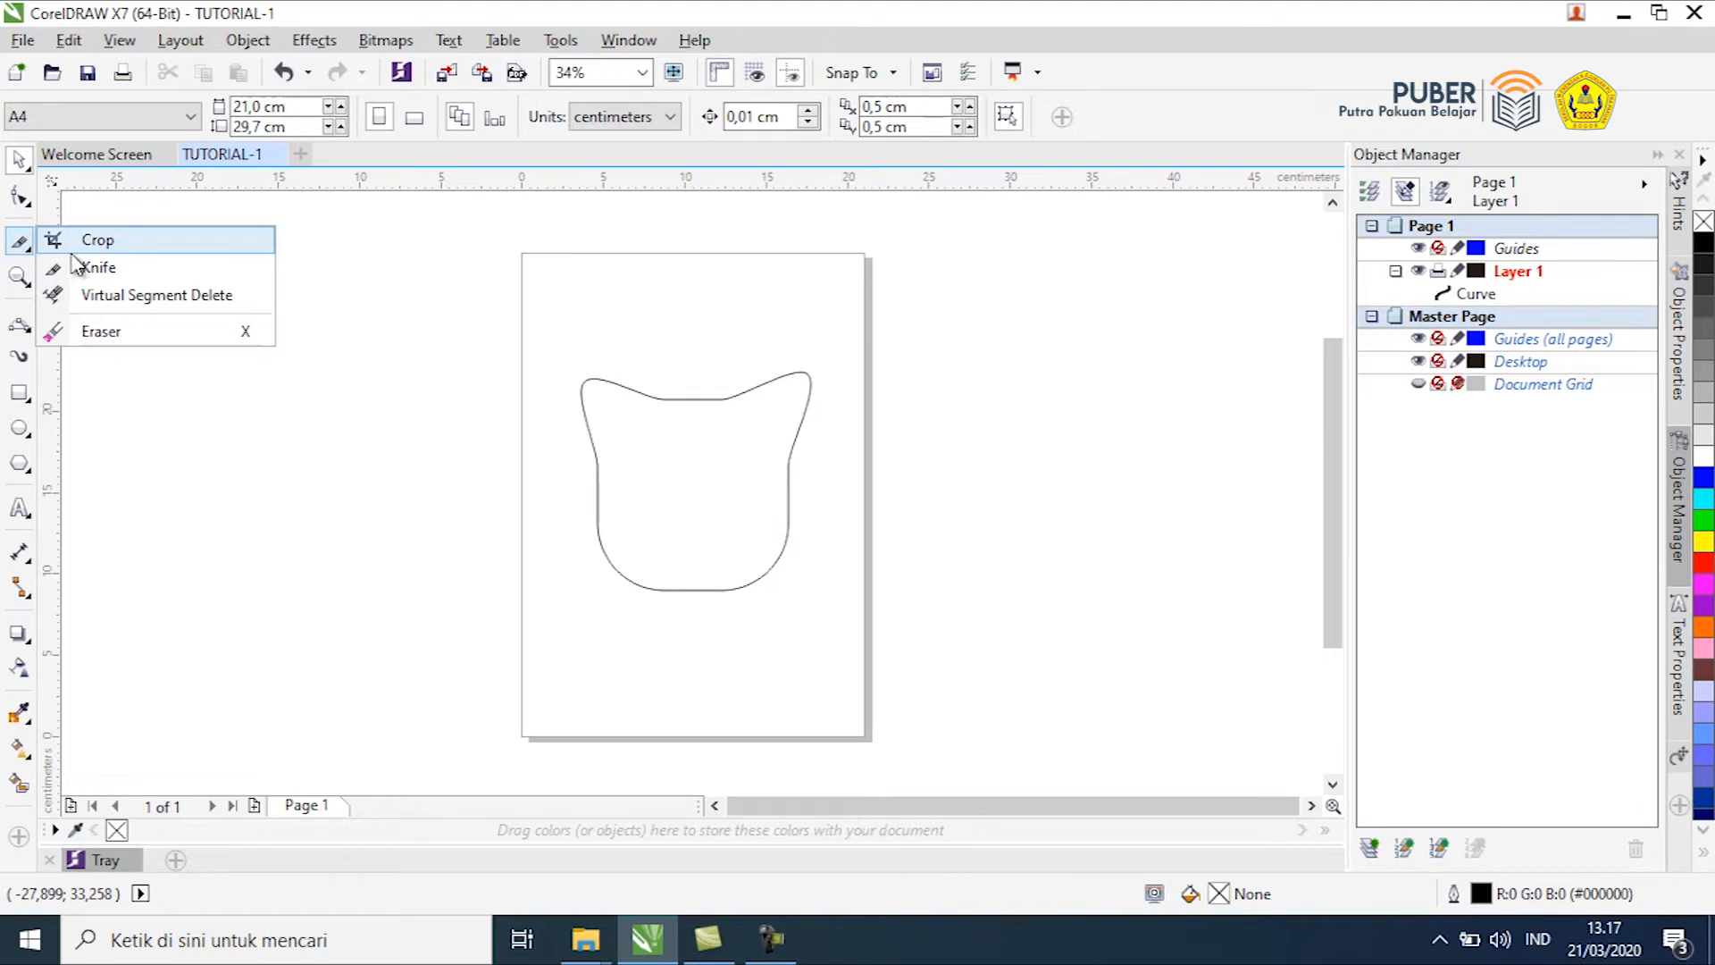
{"action": "key", "text": "x"}
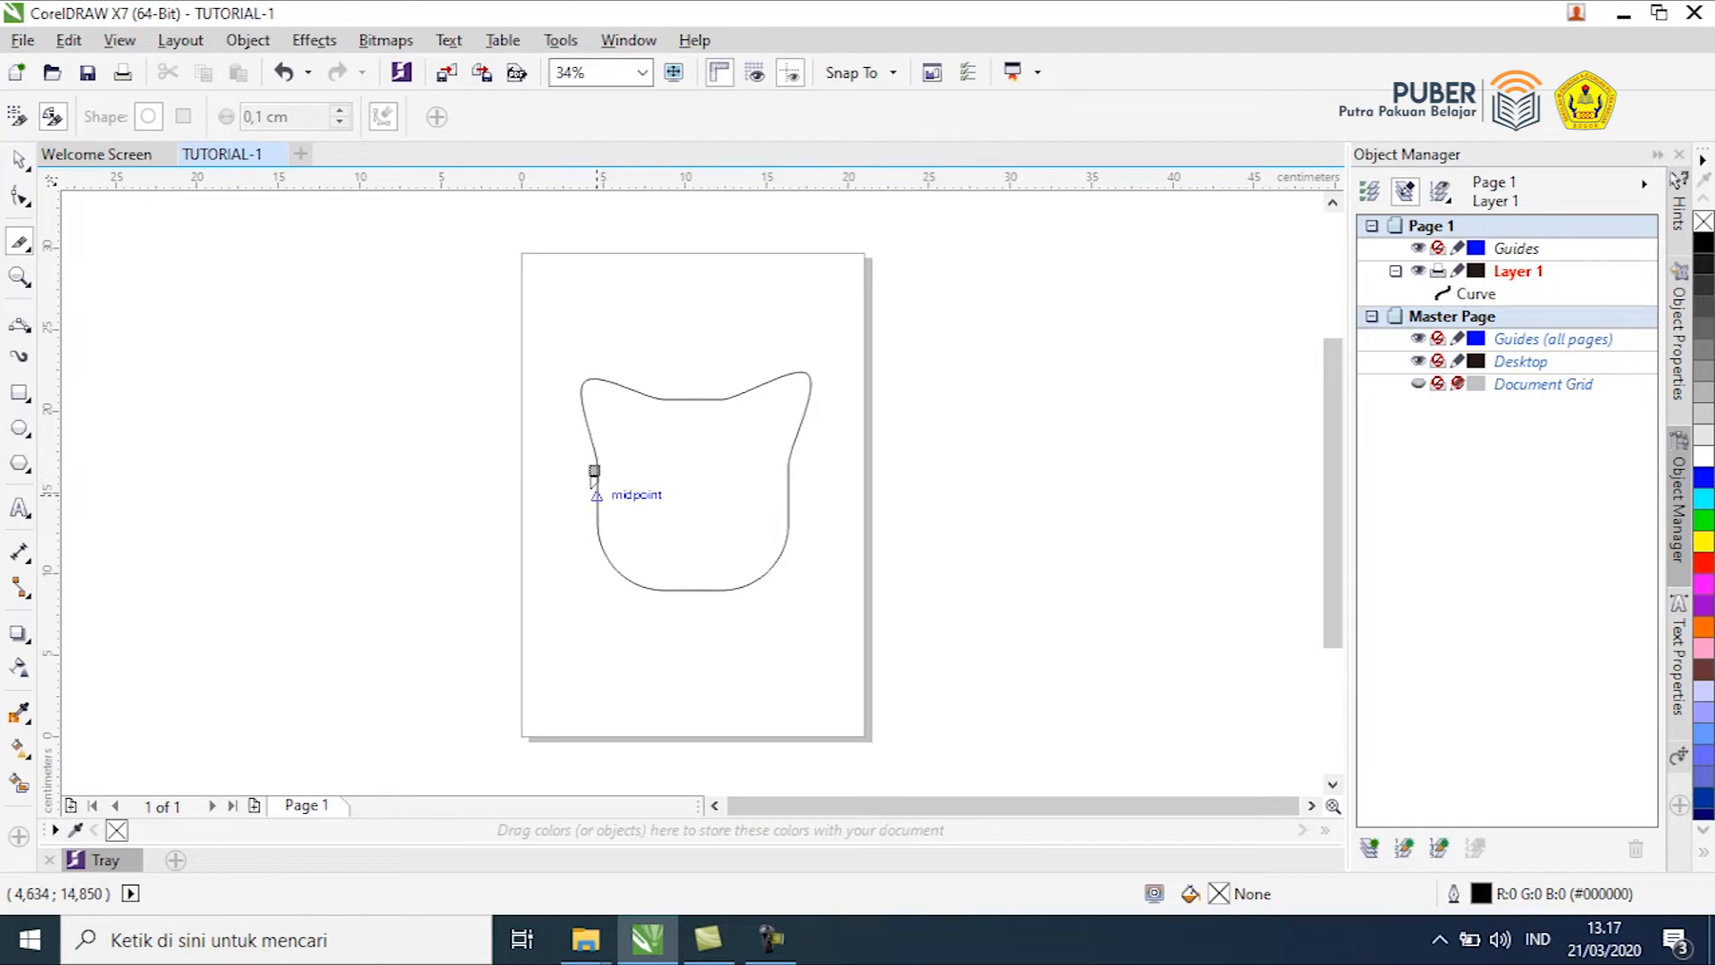
{"action": "left_click", "coordinate": [596, 489]}
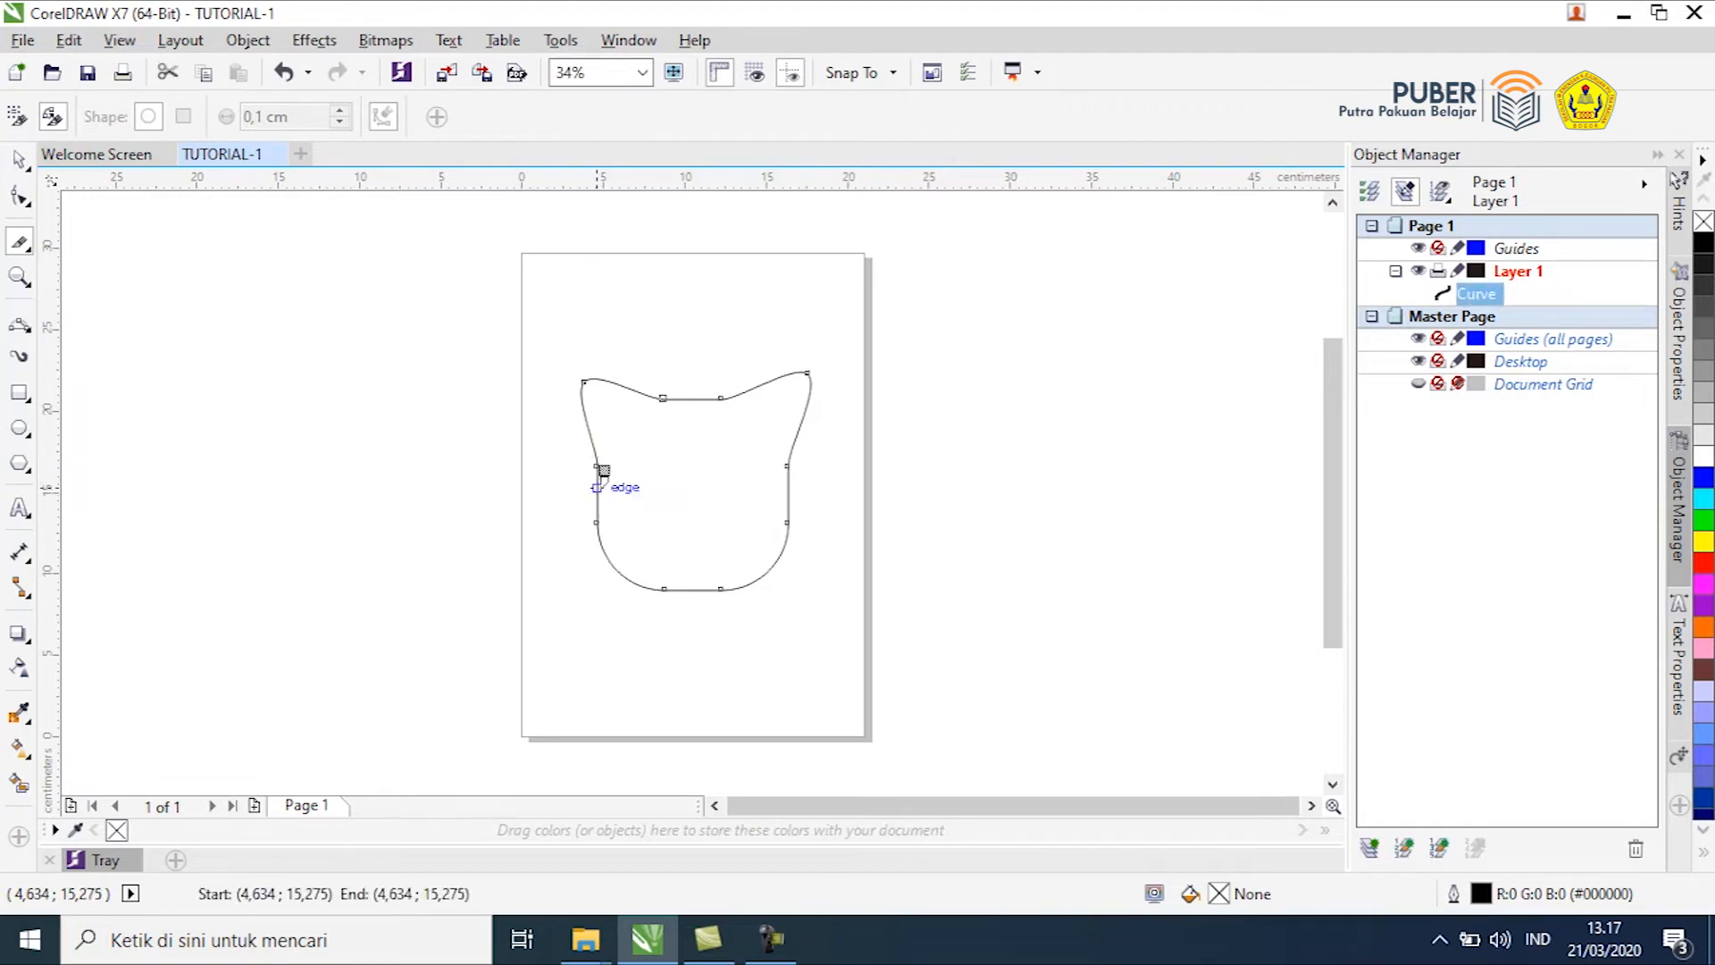
{"action": "left_click", "coordinate": [787, 480]}
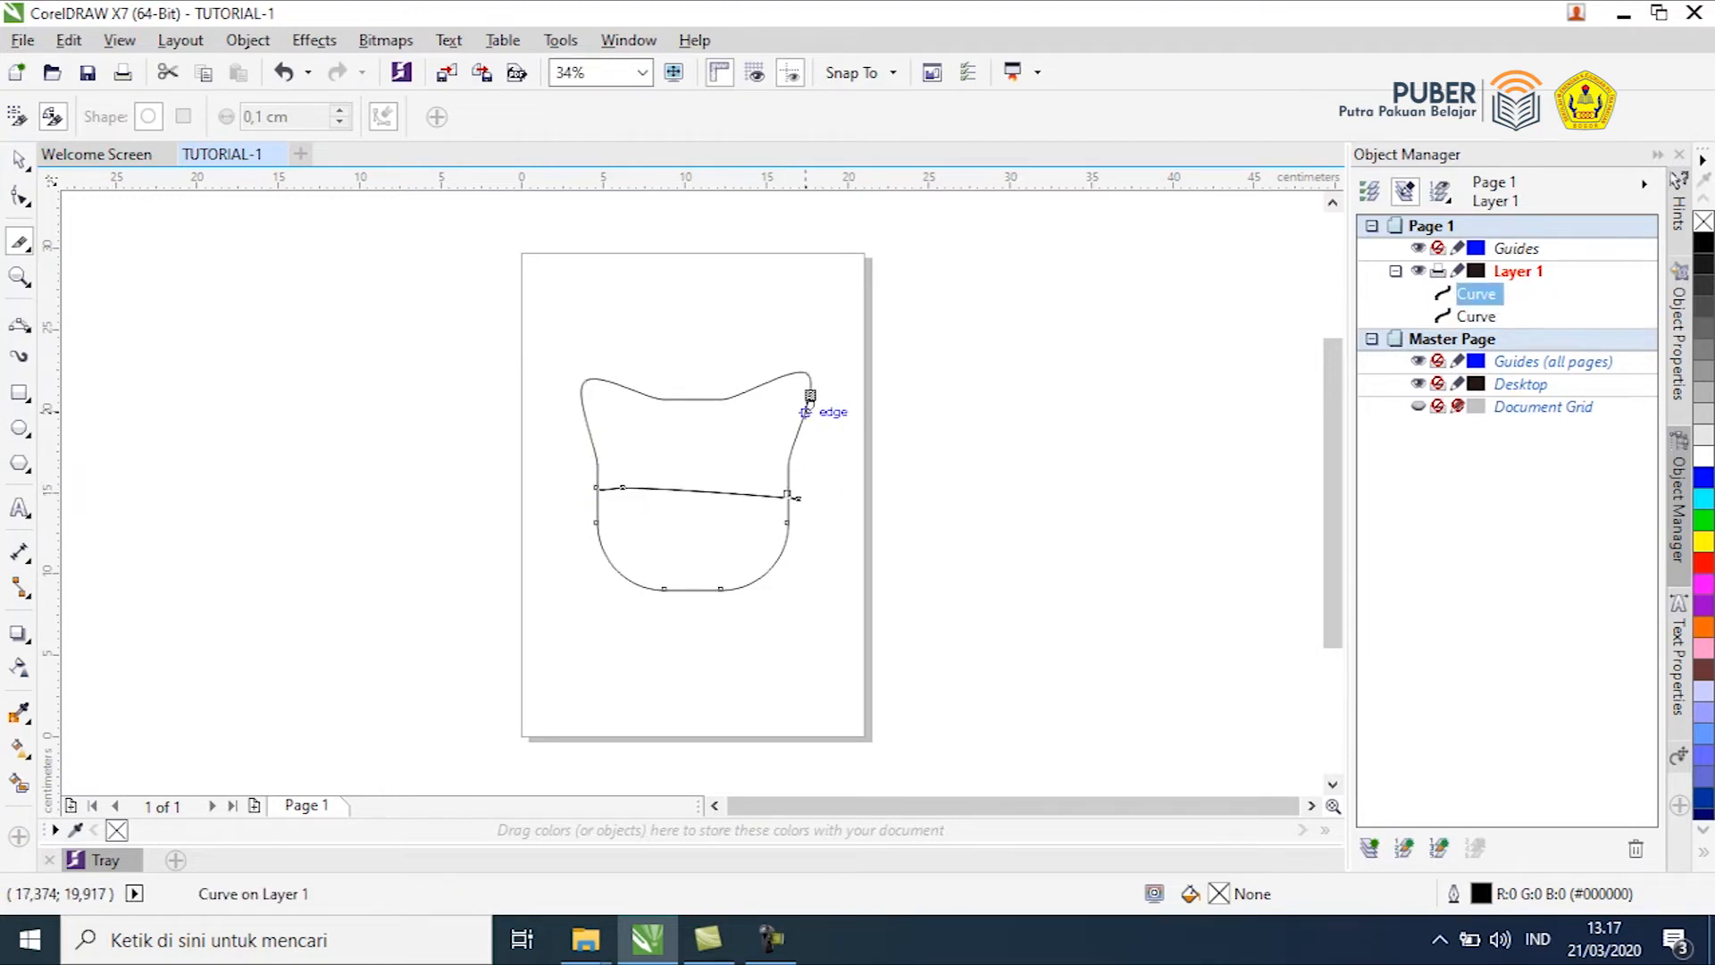
{"action": "key", "text": "ctrl+z"}
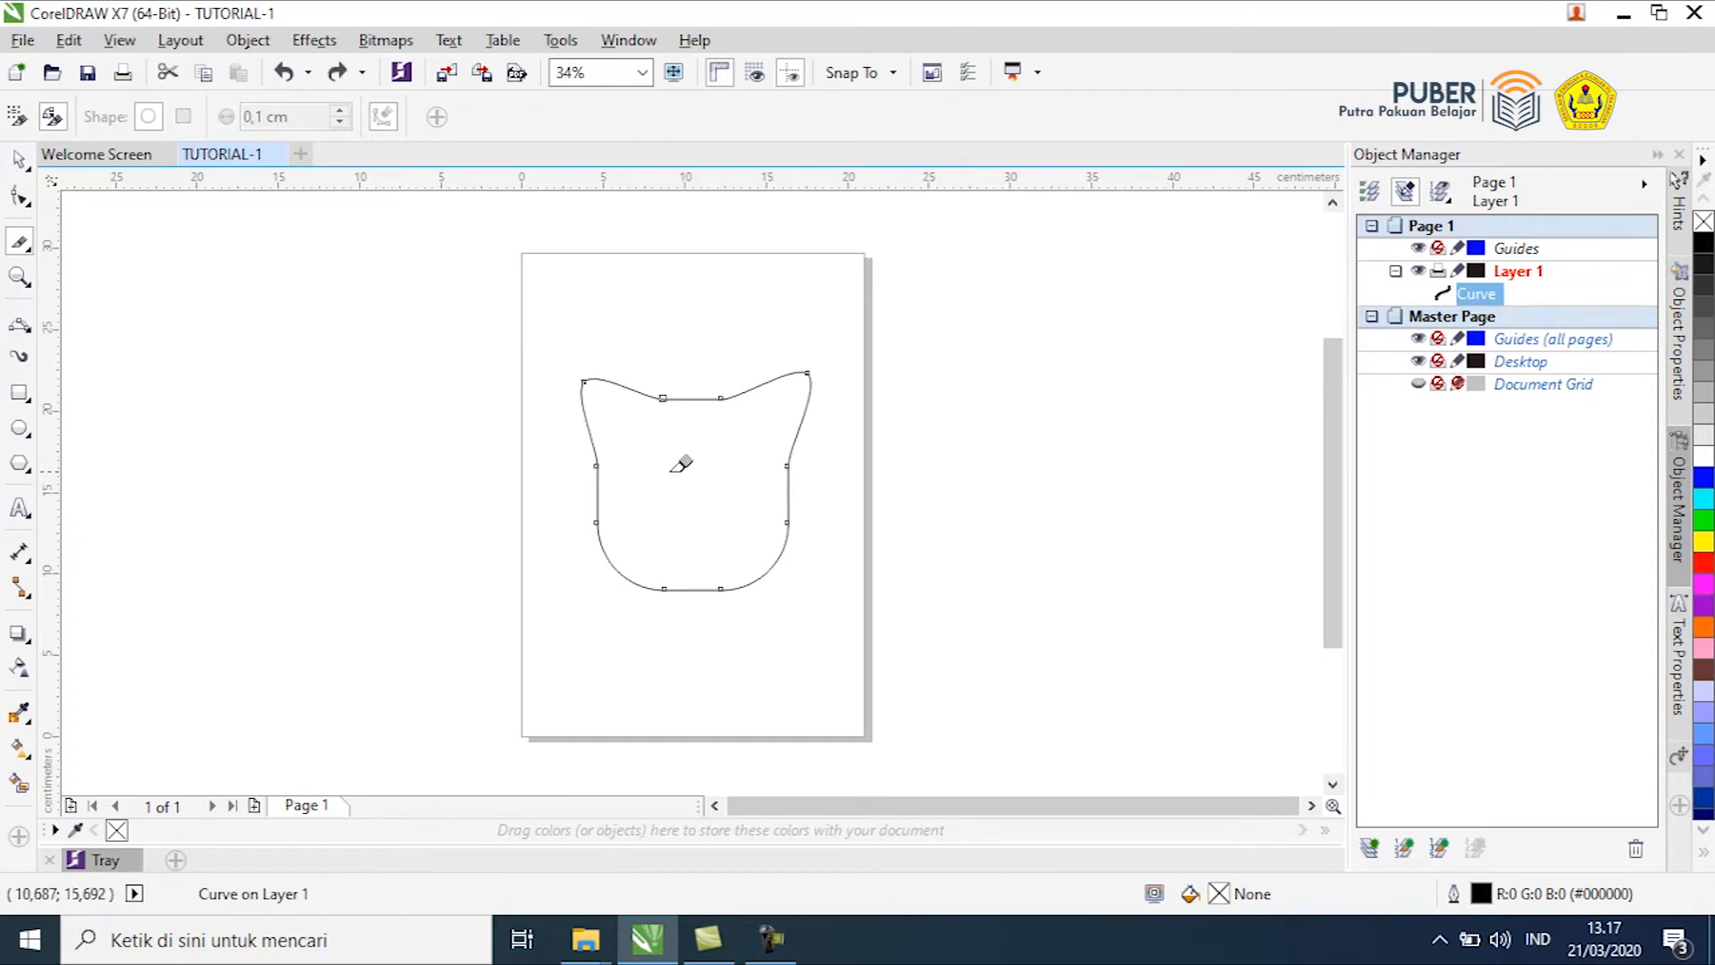
Try the Knife between the curve's two upper side nodes, pull the lower piece off the page, and undo both changes
{"action": "left_click", "coordinate": [597, 465]}
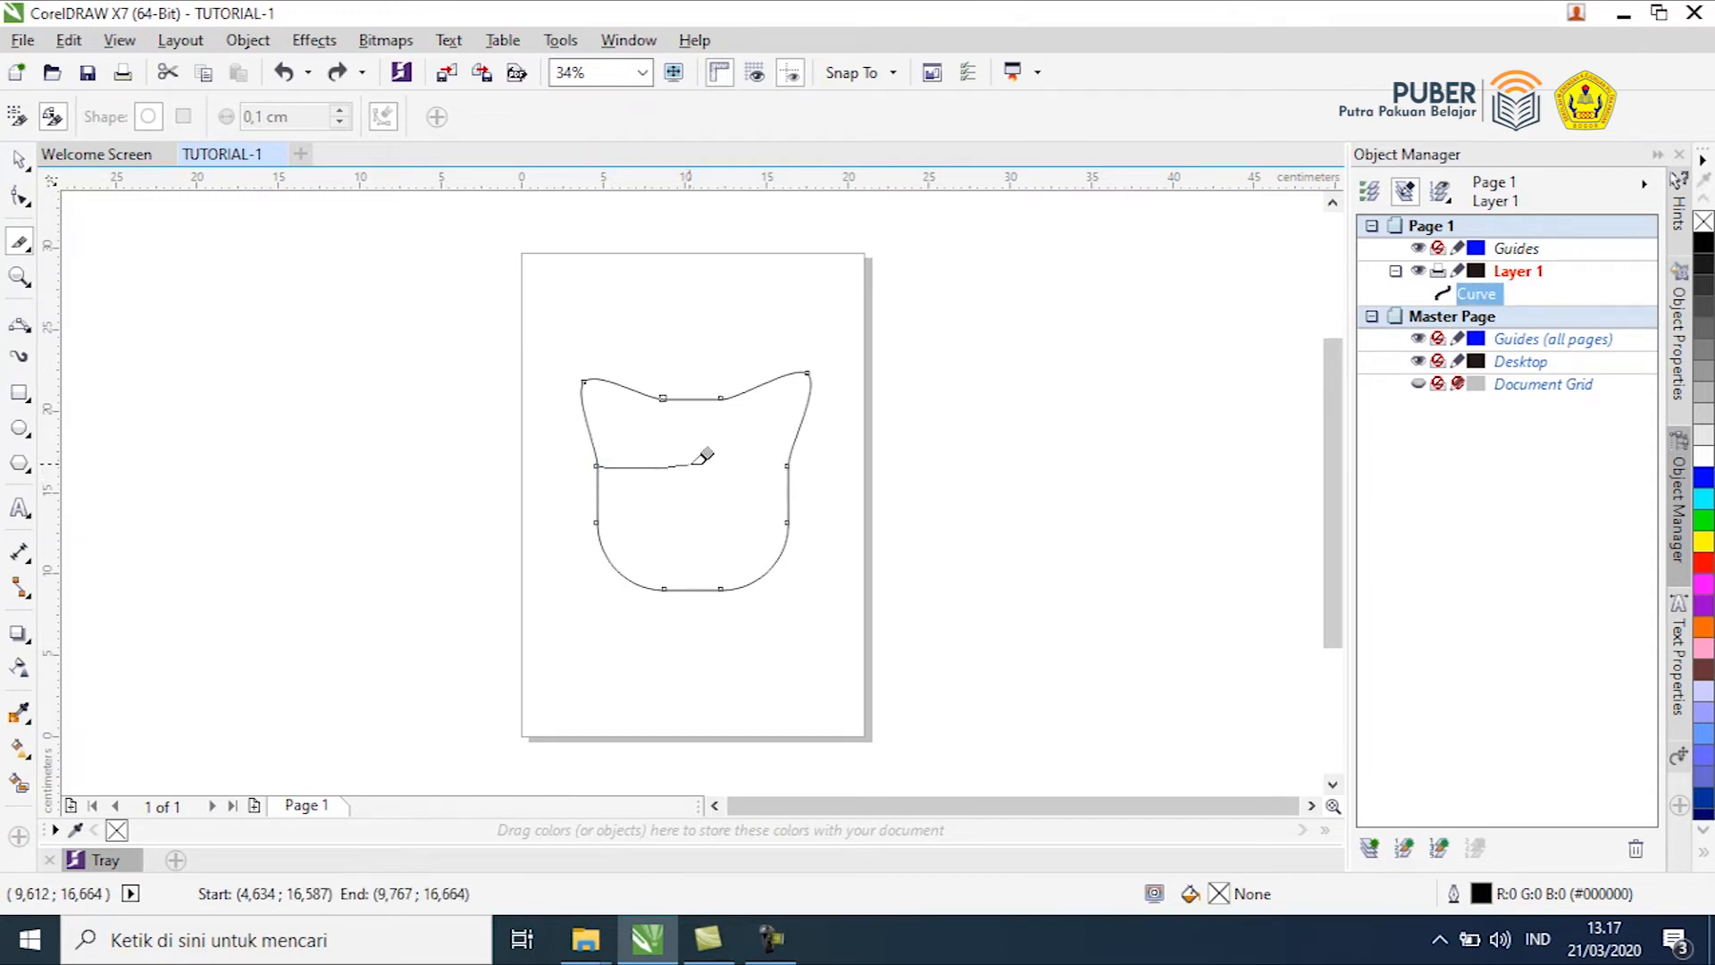
{"action": "left_click", "coordinate": [787, 465]}
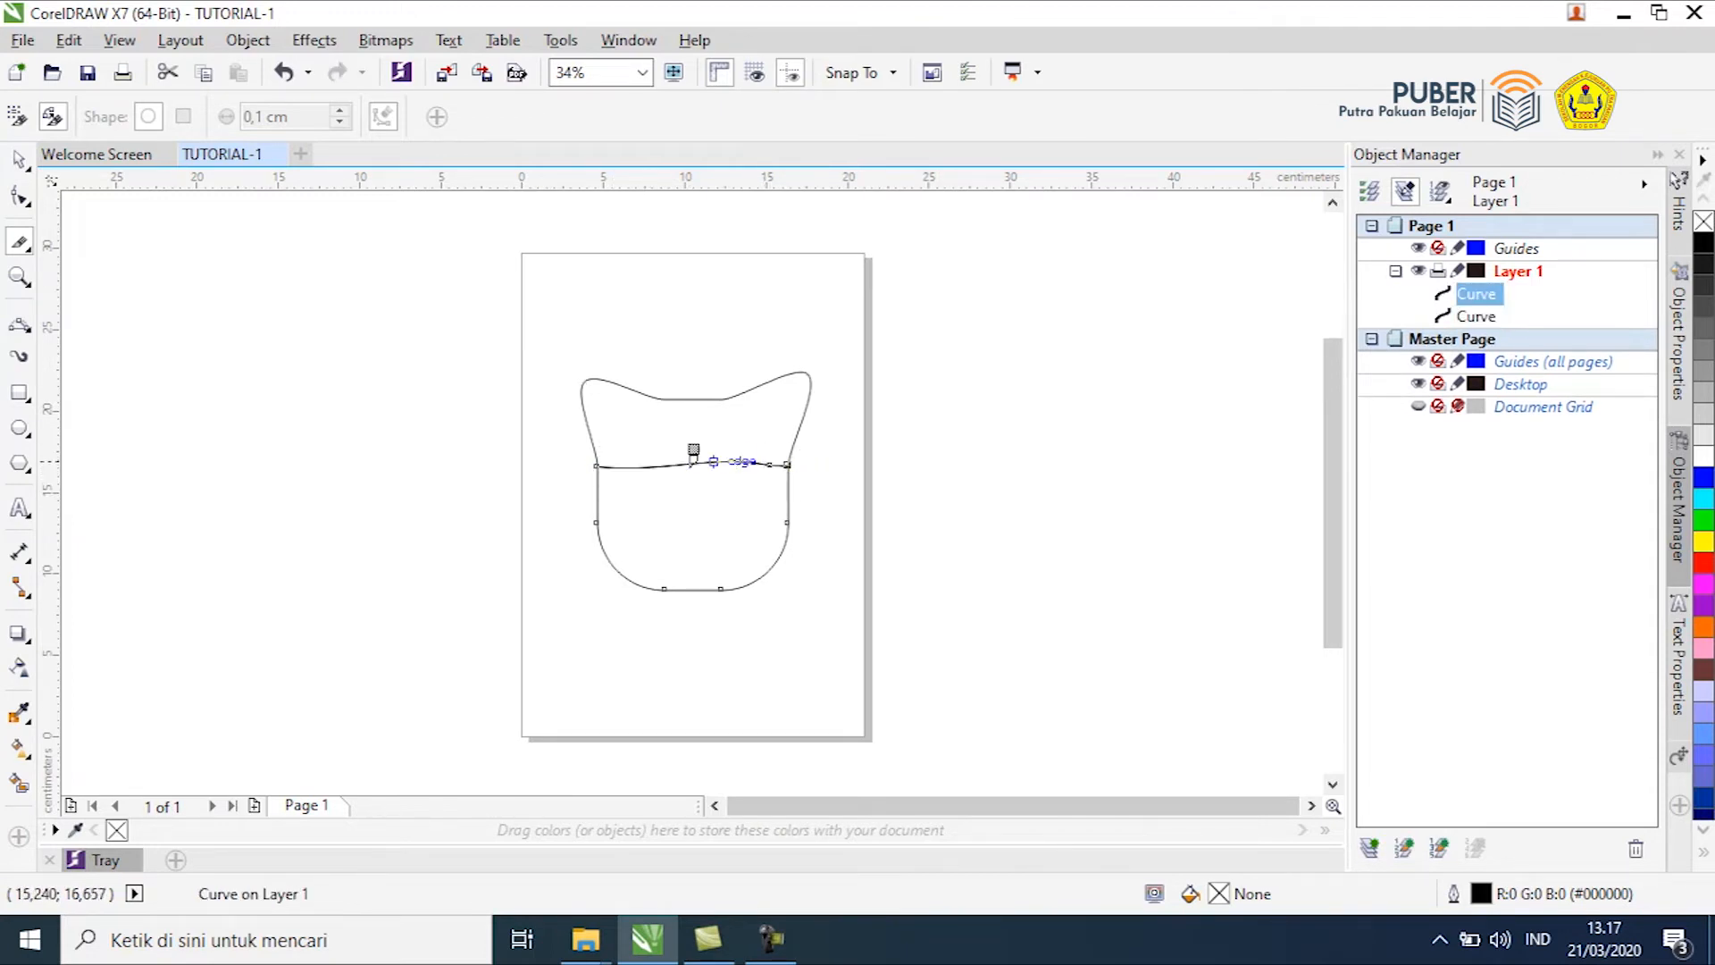
{"action": "left_click", "coordinate": [19, 159]}
{"action": "left_click_drag", "start_coordinate": [706, 535], "coordinate": [990, 592]}
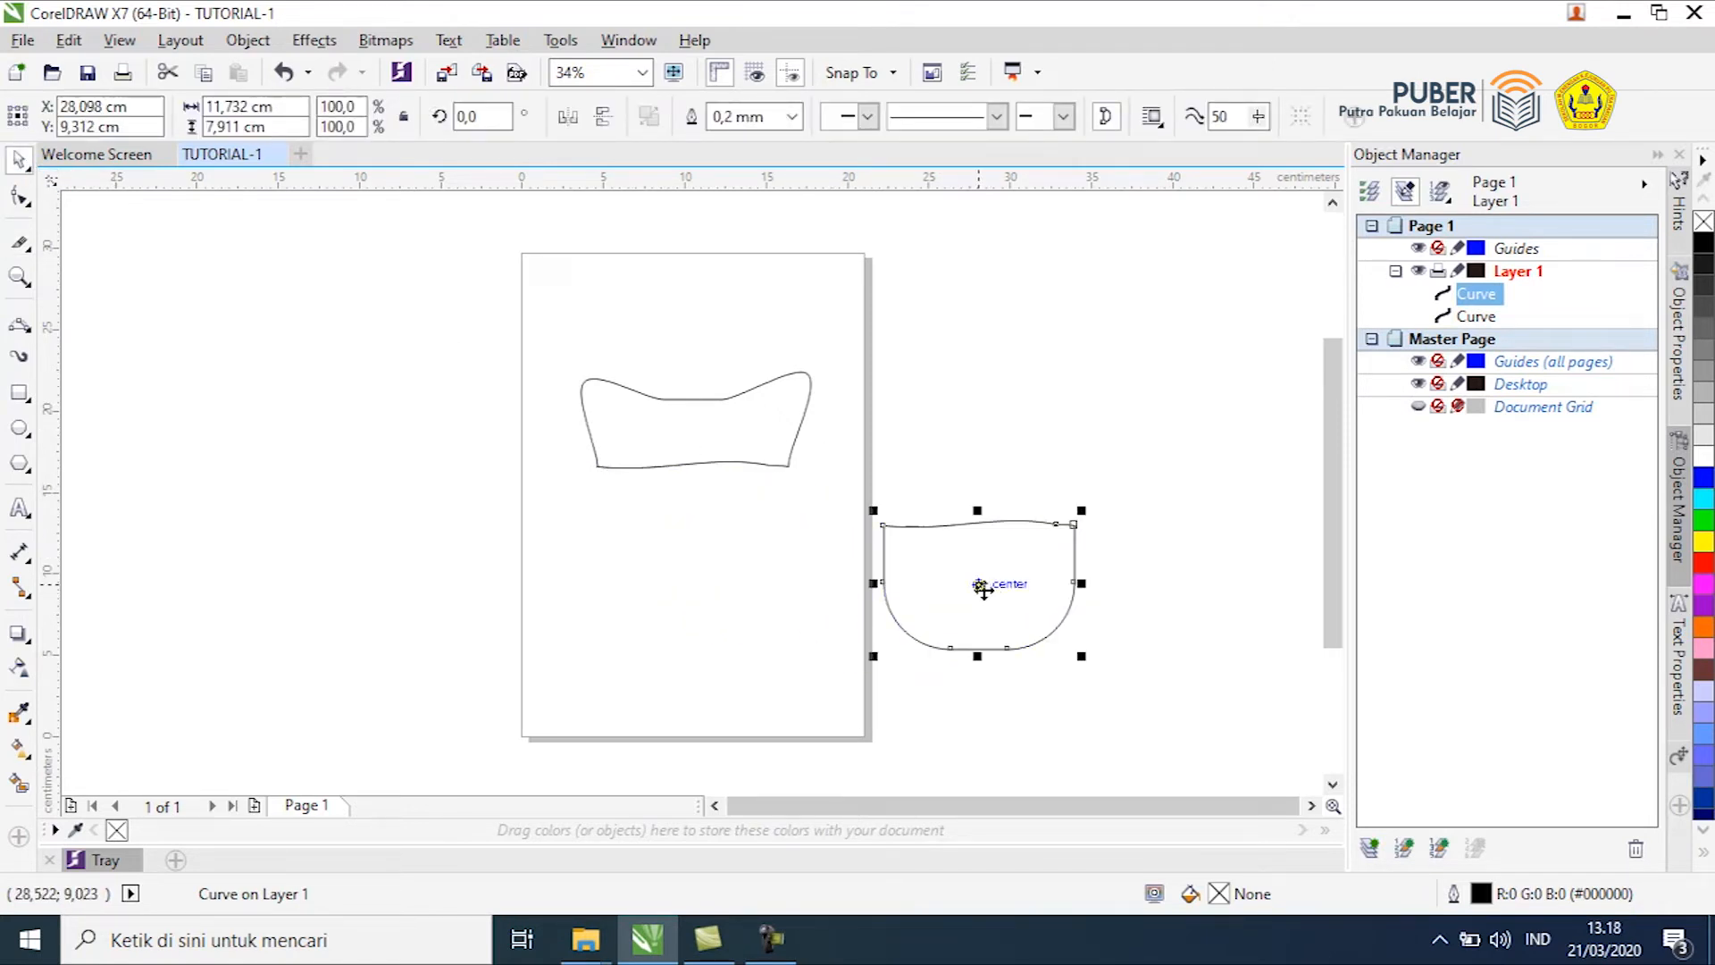
{"action": "key", "text": "ctrl+z"}
{"action": "key", "text": "ctrl+z"}
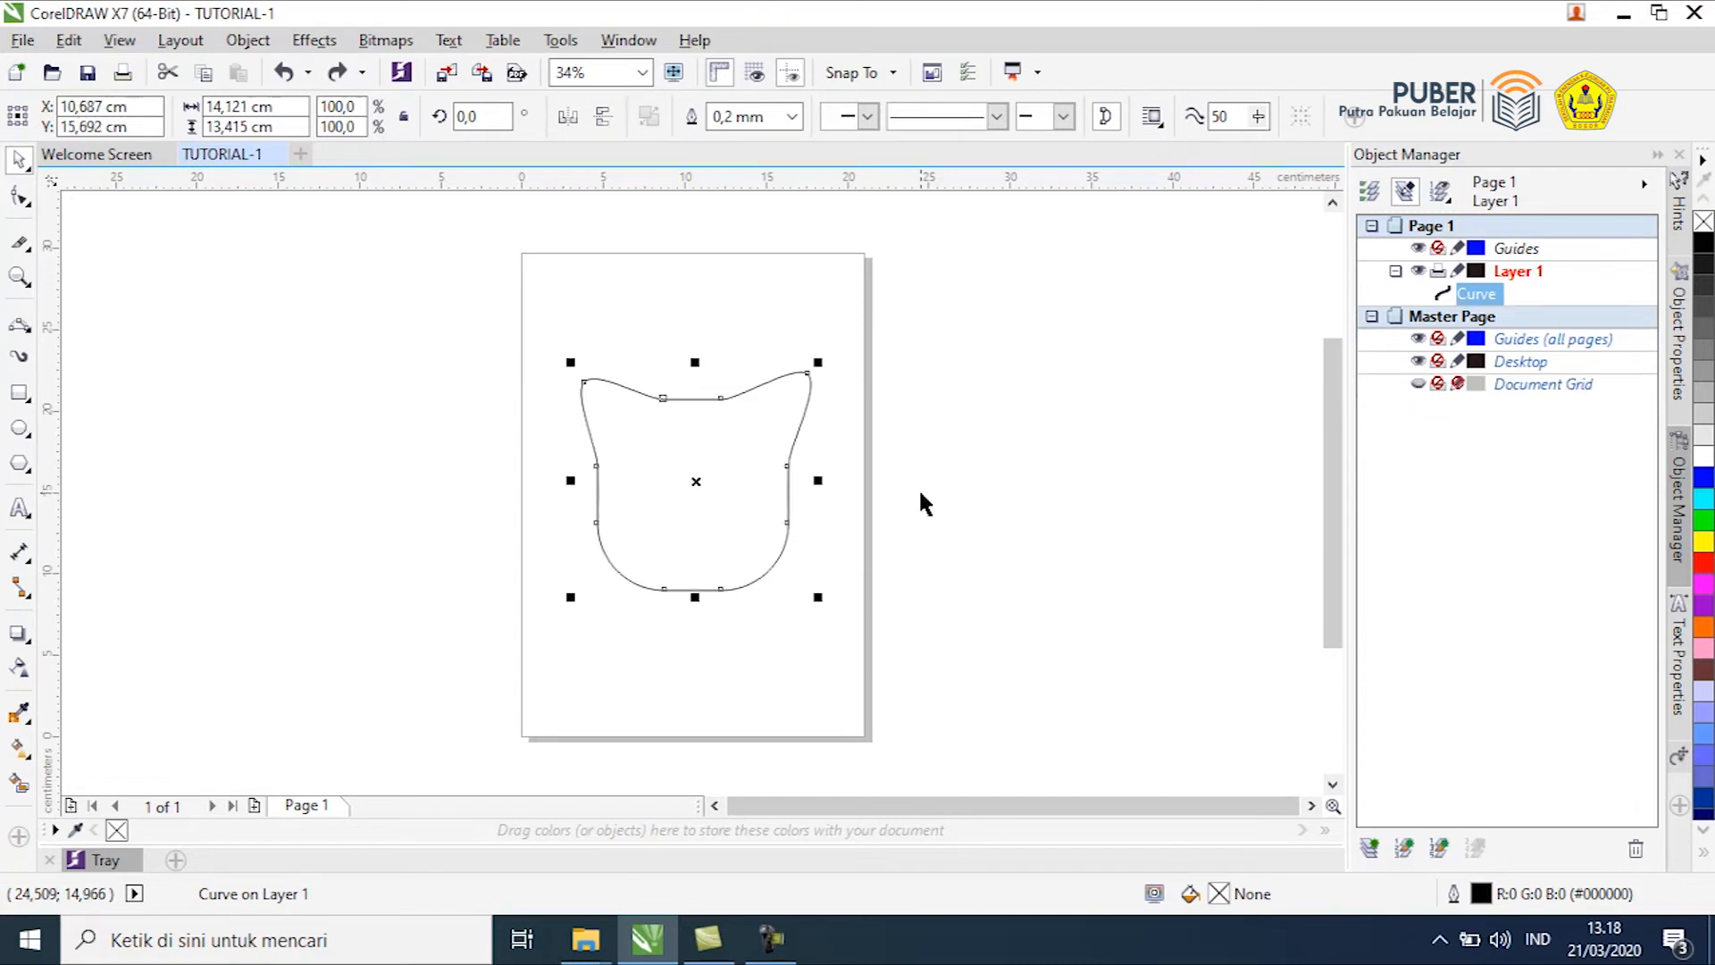
Crop the cat-head curve to its right half with a crop area about 13.7 by 29.9 cm, and undo the crop
{"action": "left_click", "coordinate": [23, 245]}
{"action": "left_click", "coordinate": [85, 241]}
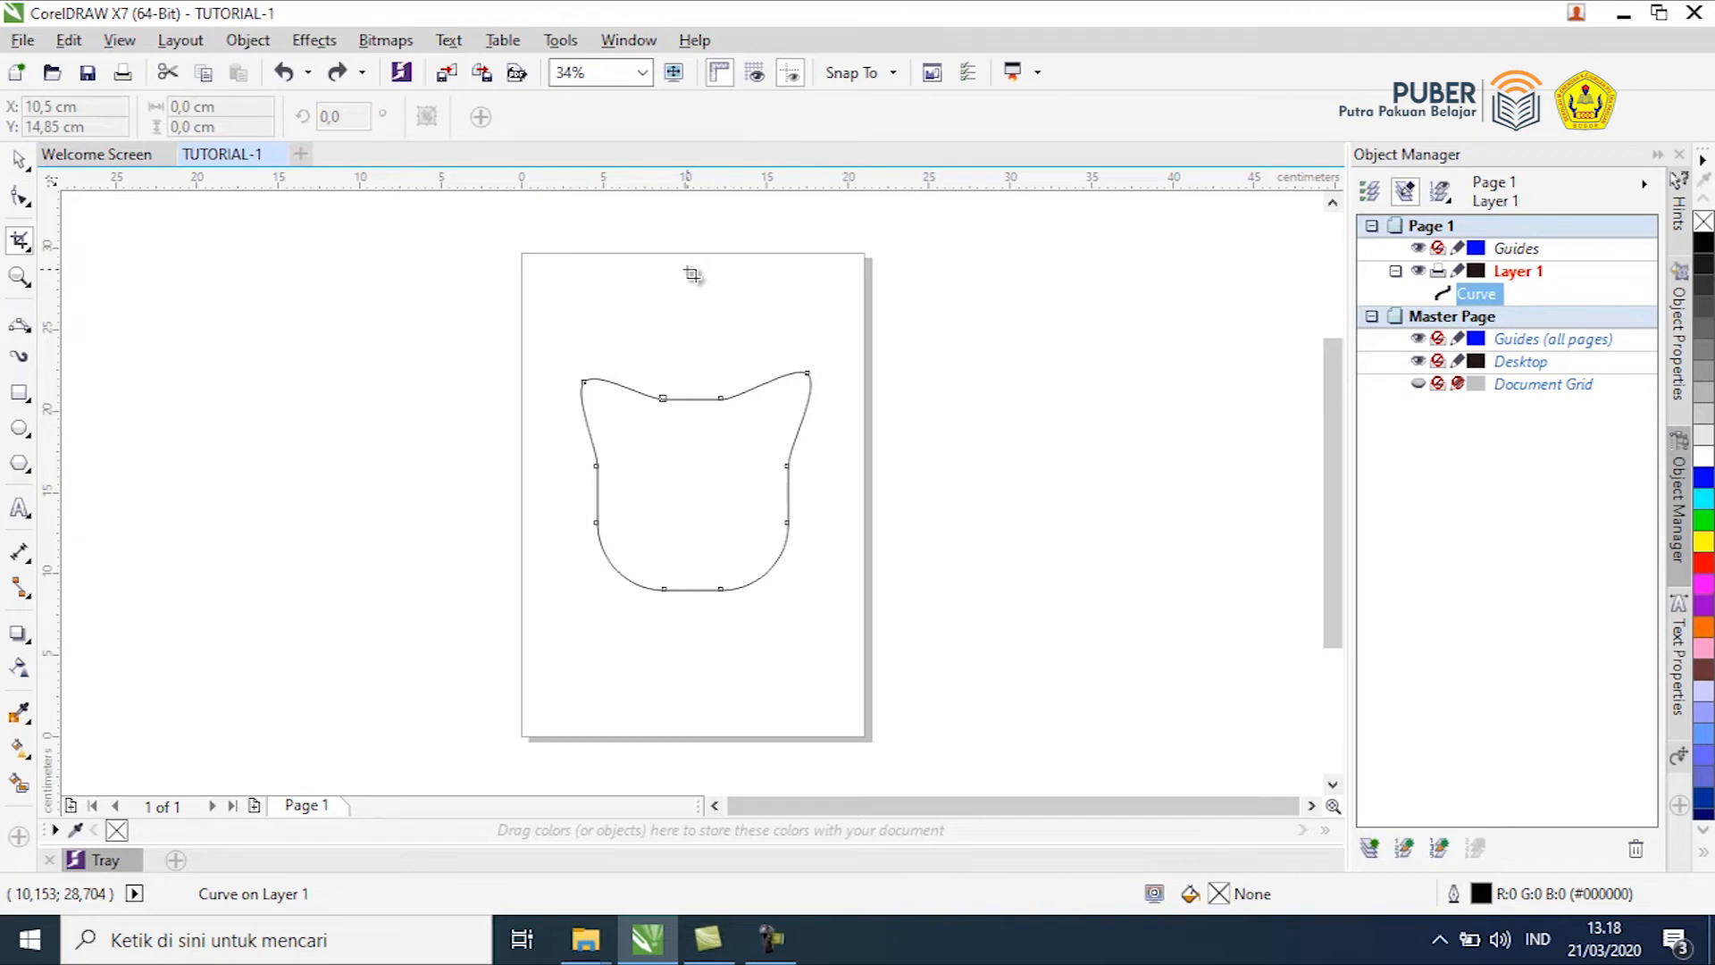
{"action": "left_click_drag", "start_coordinate": [687, 270], "coordinate": [915, 759]}
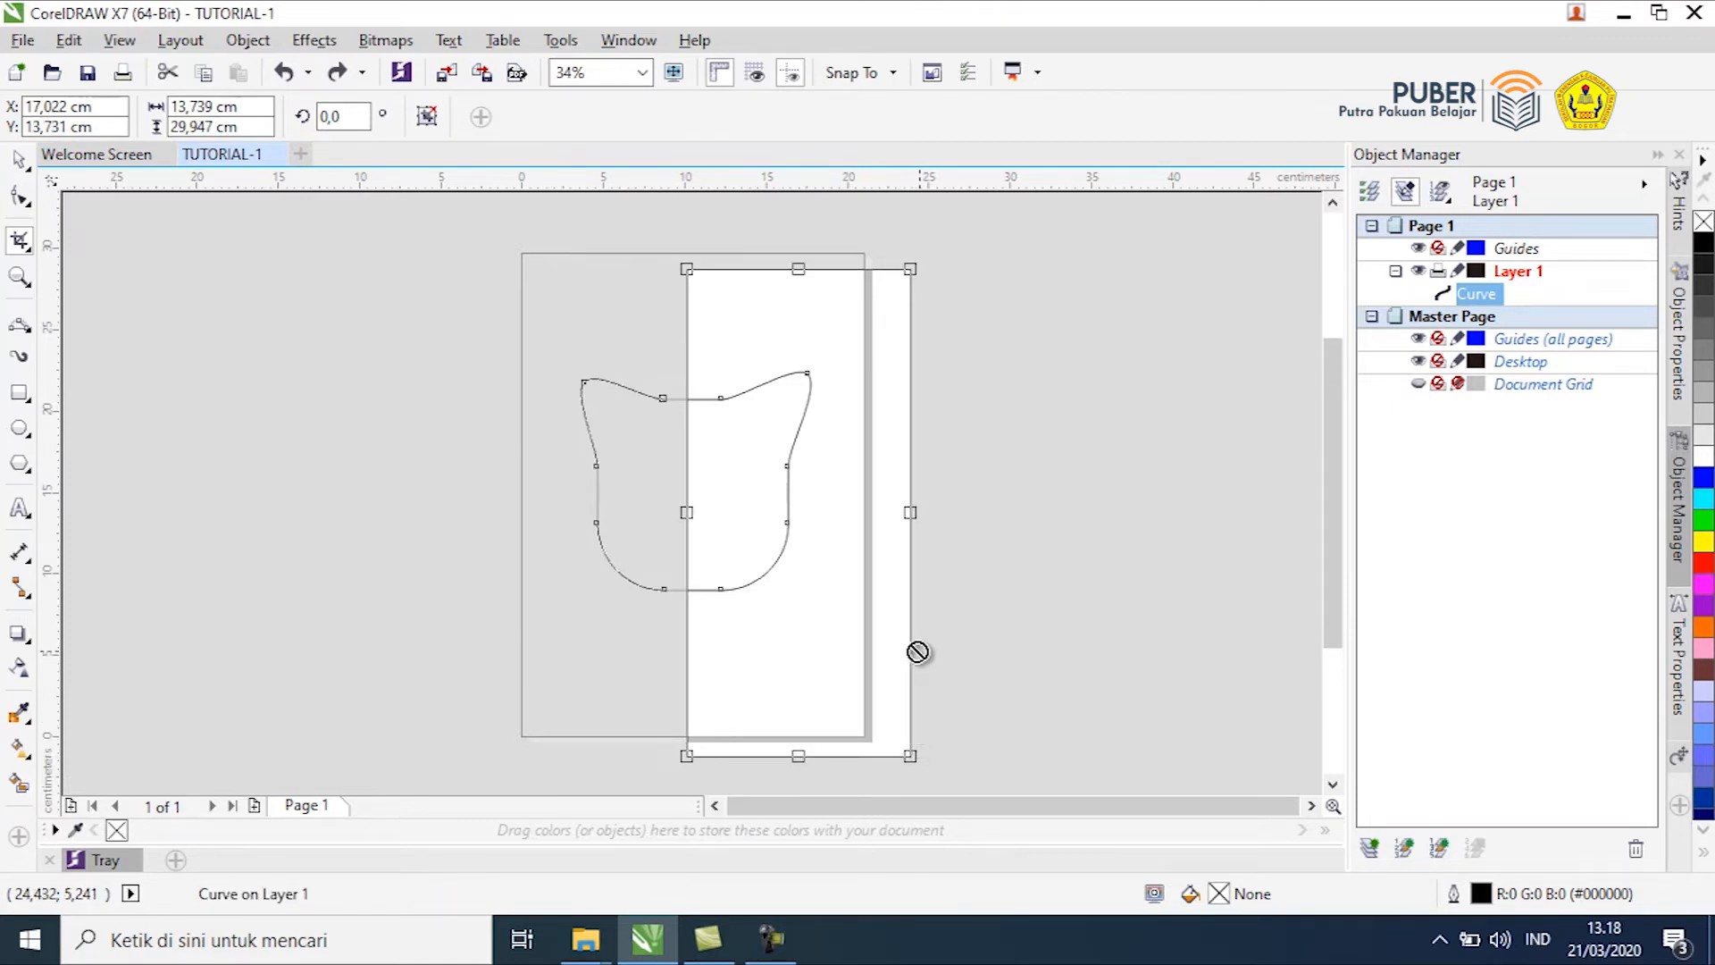
{"action": "key", "text": "Return"}
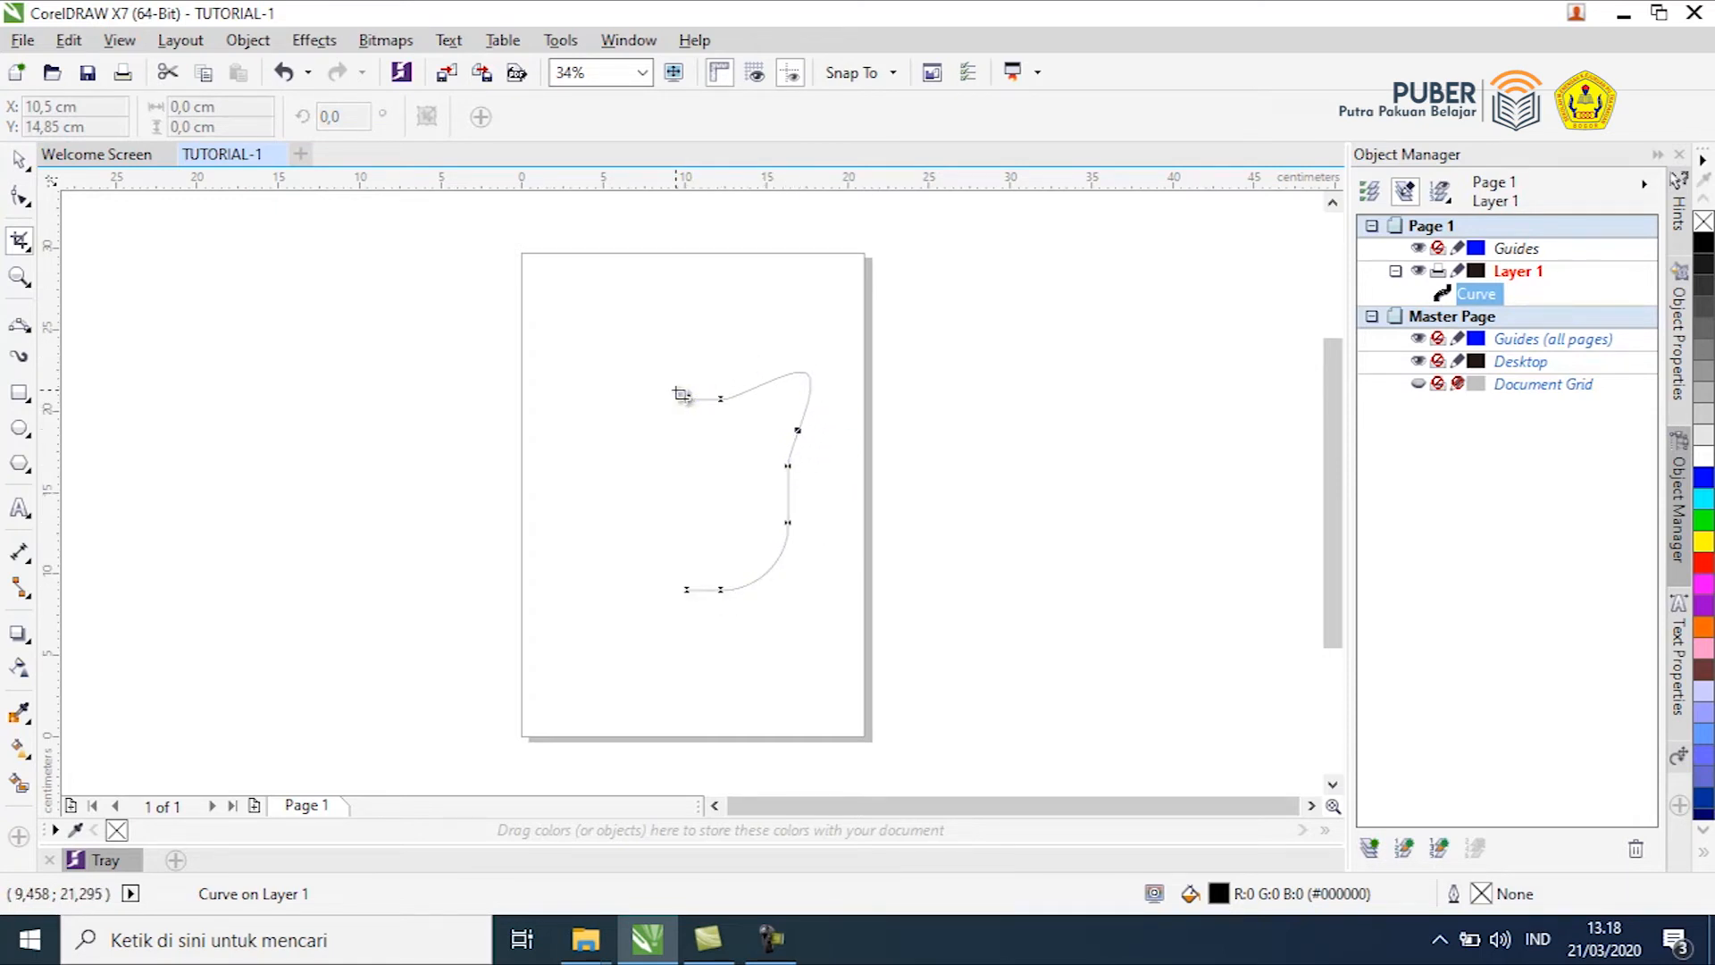
{"action": "left_click", "coordinate": [799, 363]}
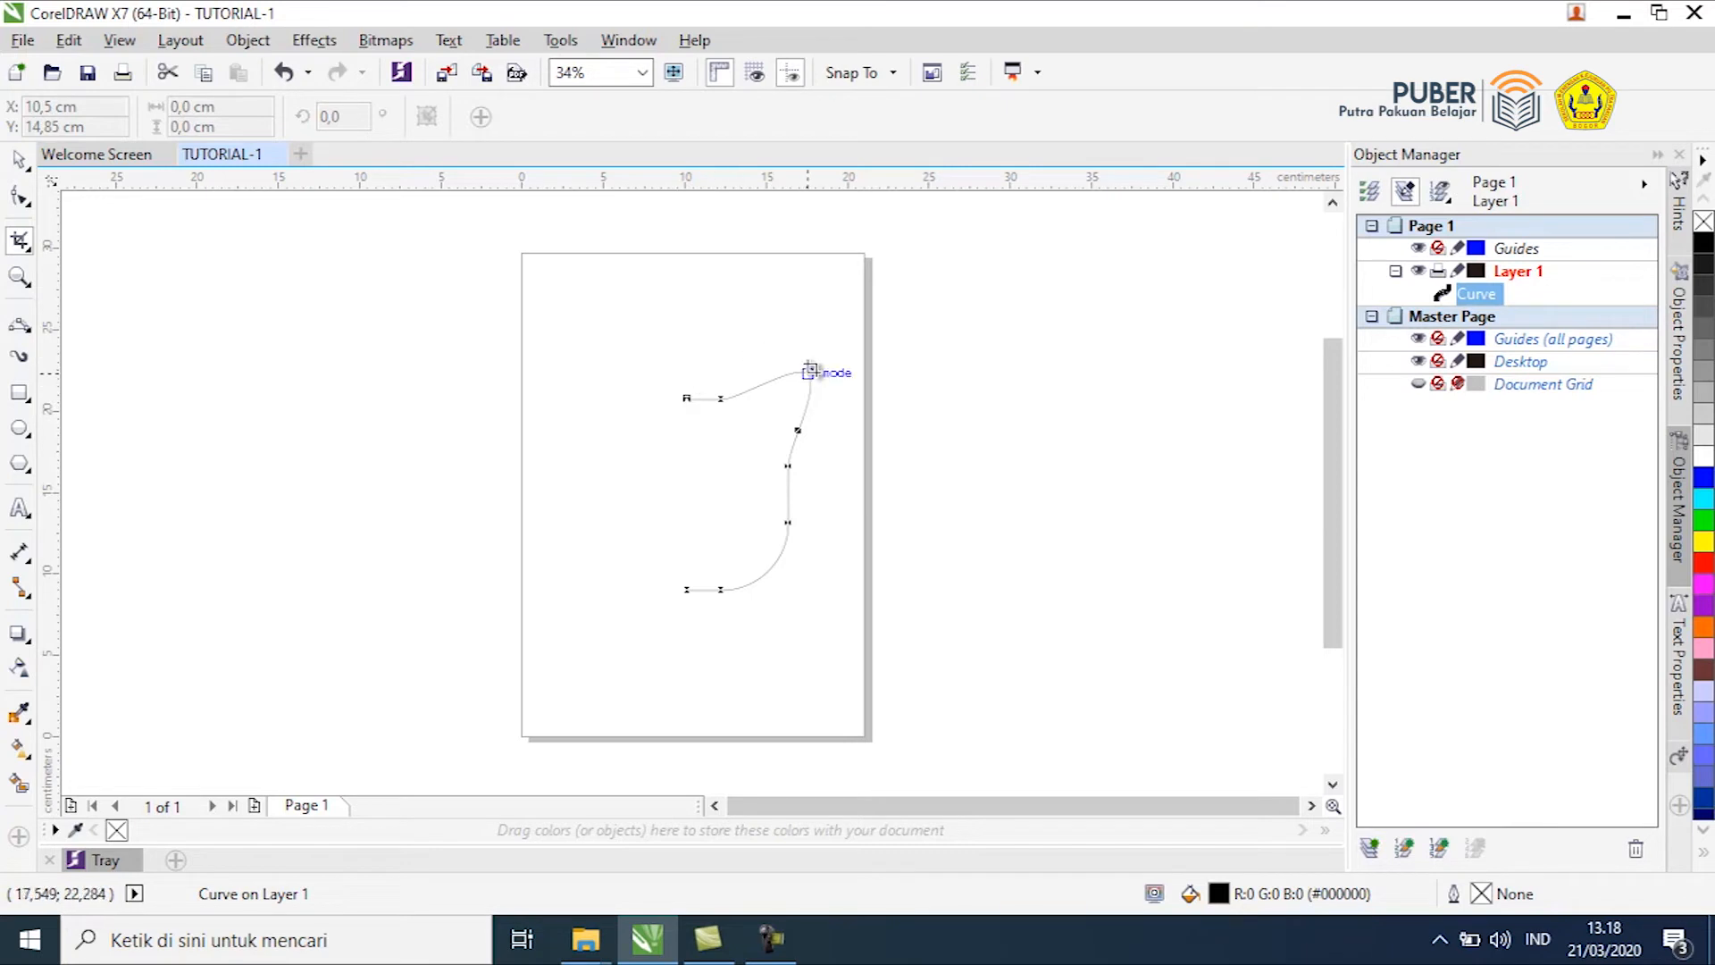
{"action": "key", "text": "ctrl+z"}
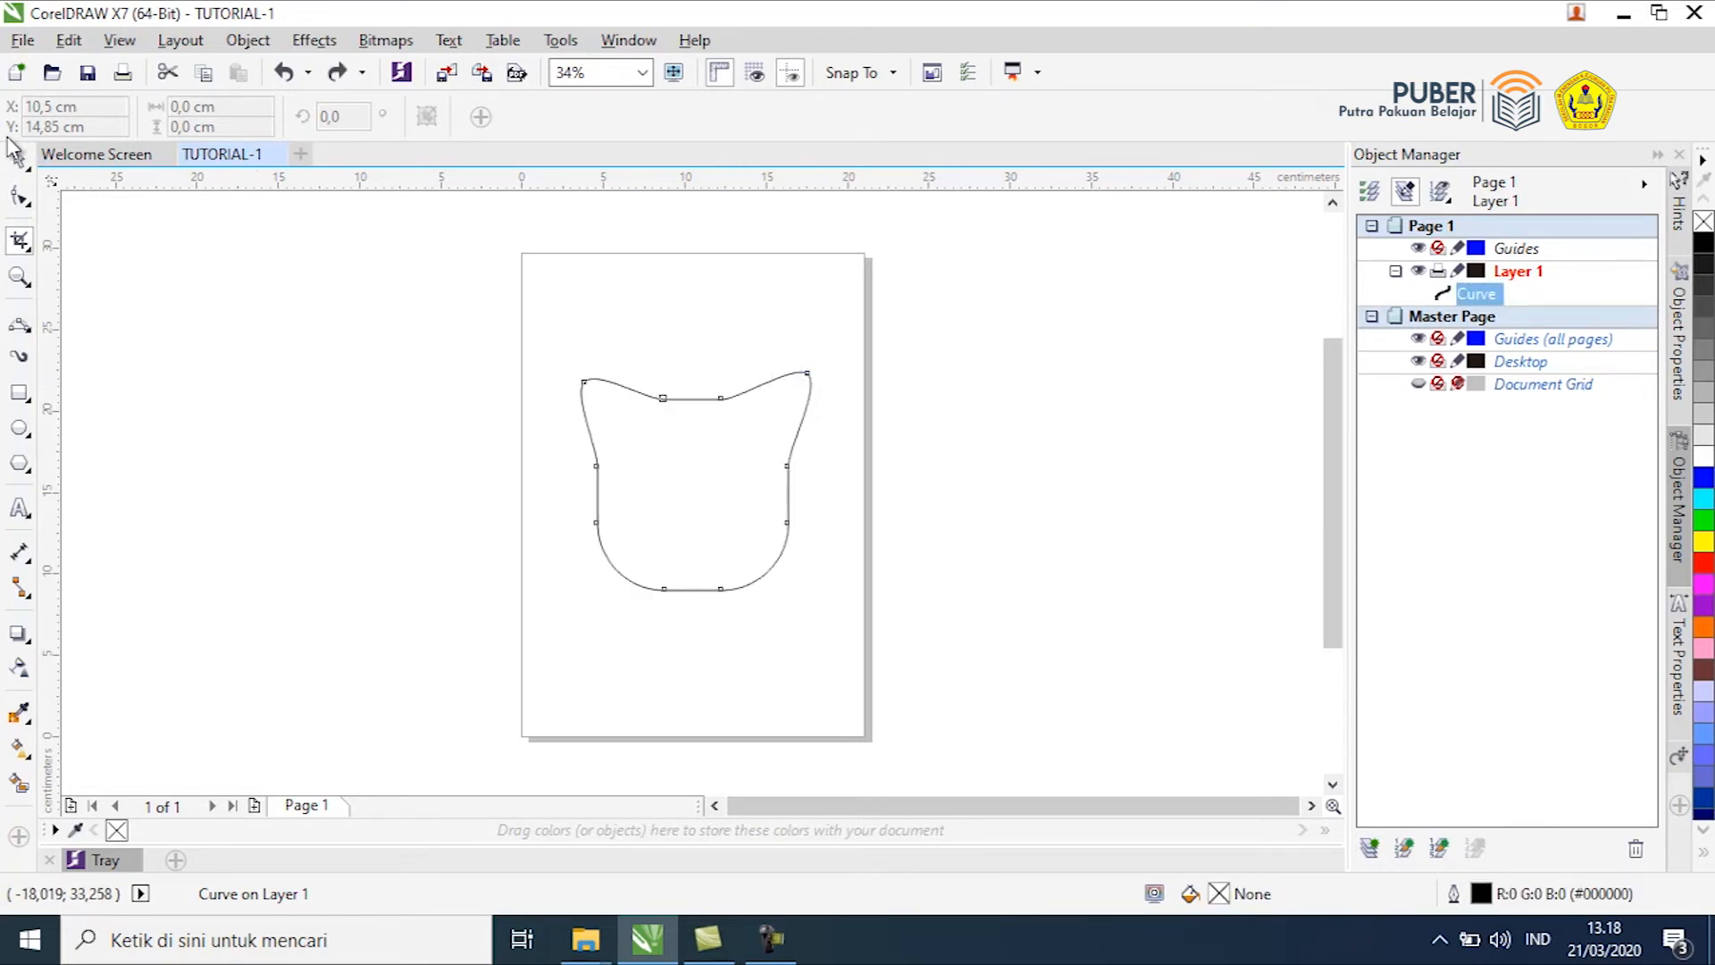
{"action": "left_click", "coordinate": [13, 165]}
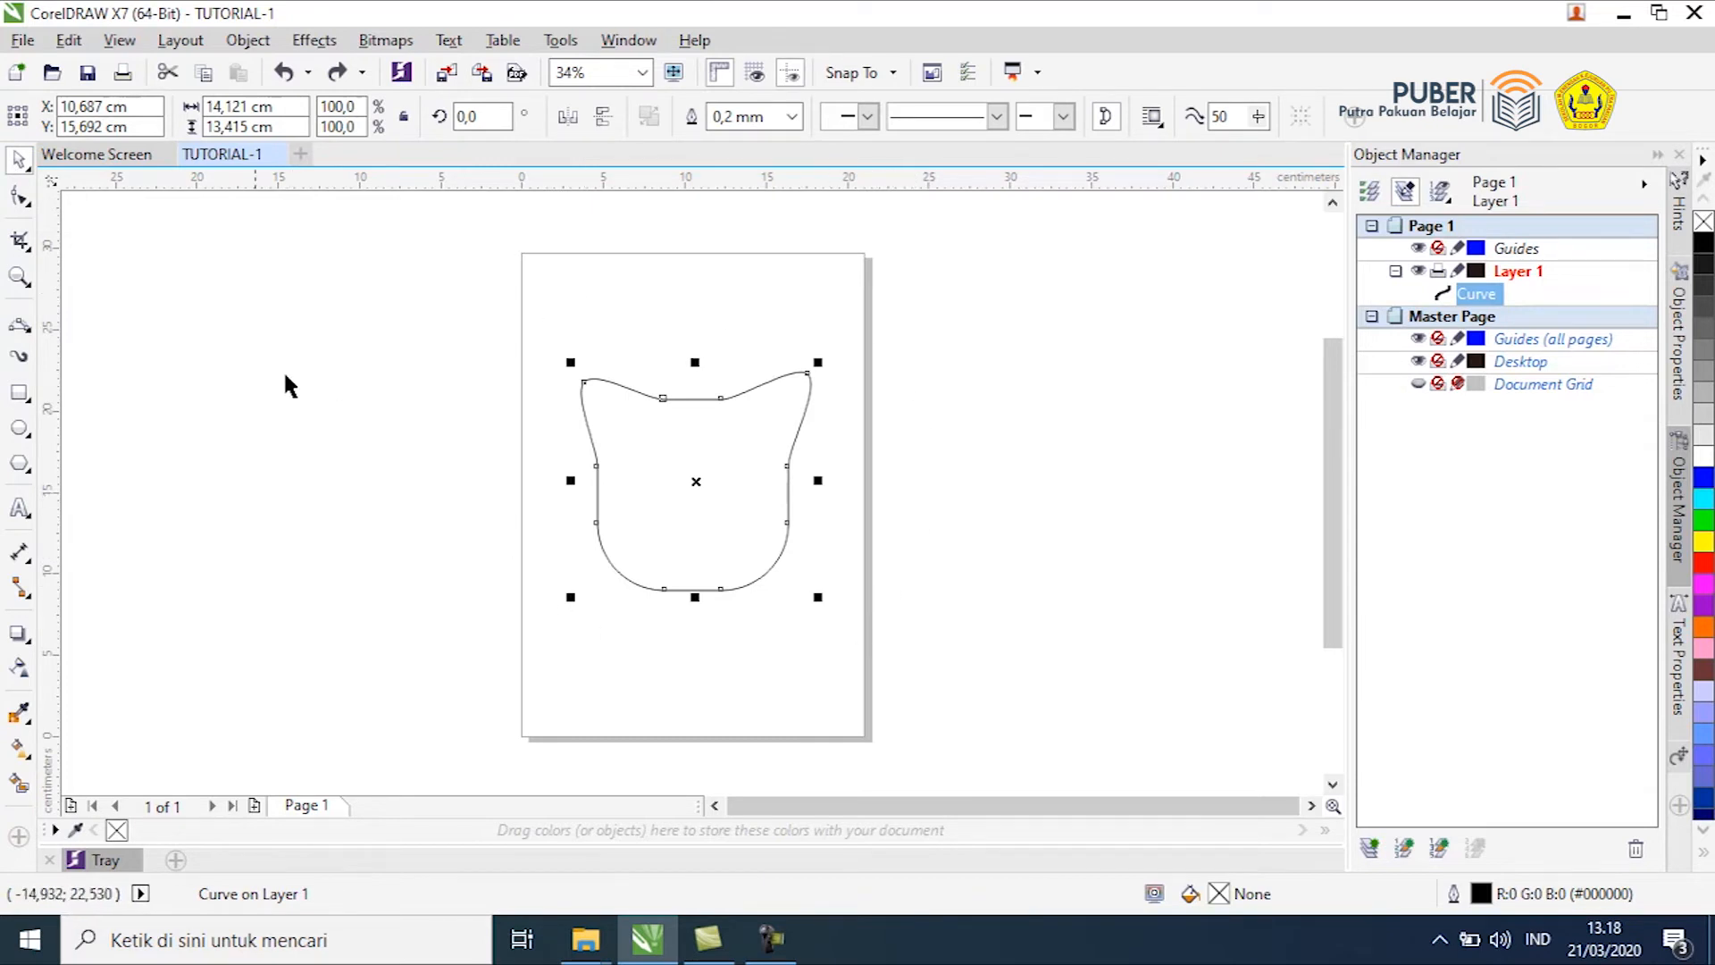
Zoom in on the curve's left ear with the Zoom tool and return to the full page view
{"action": "left_click", "coordinate": [19, 281]}
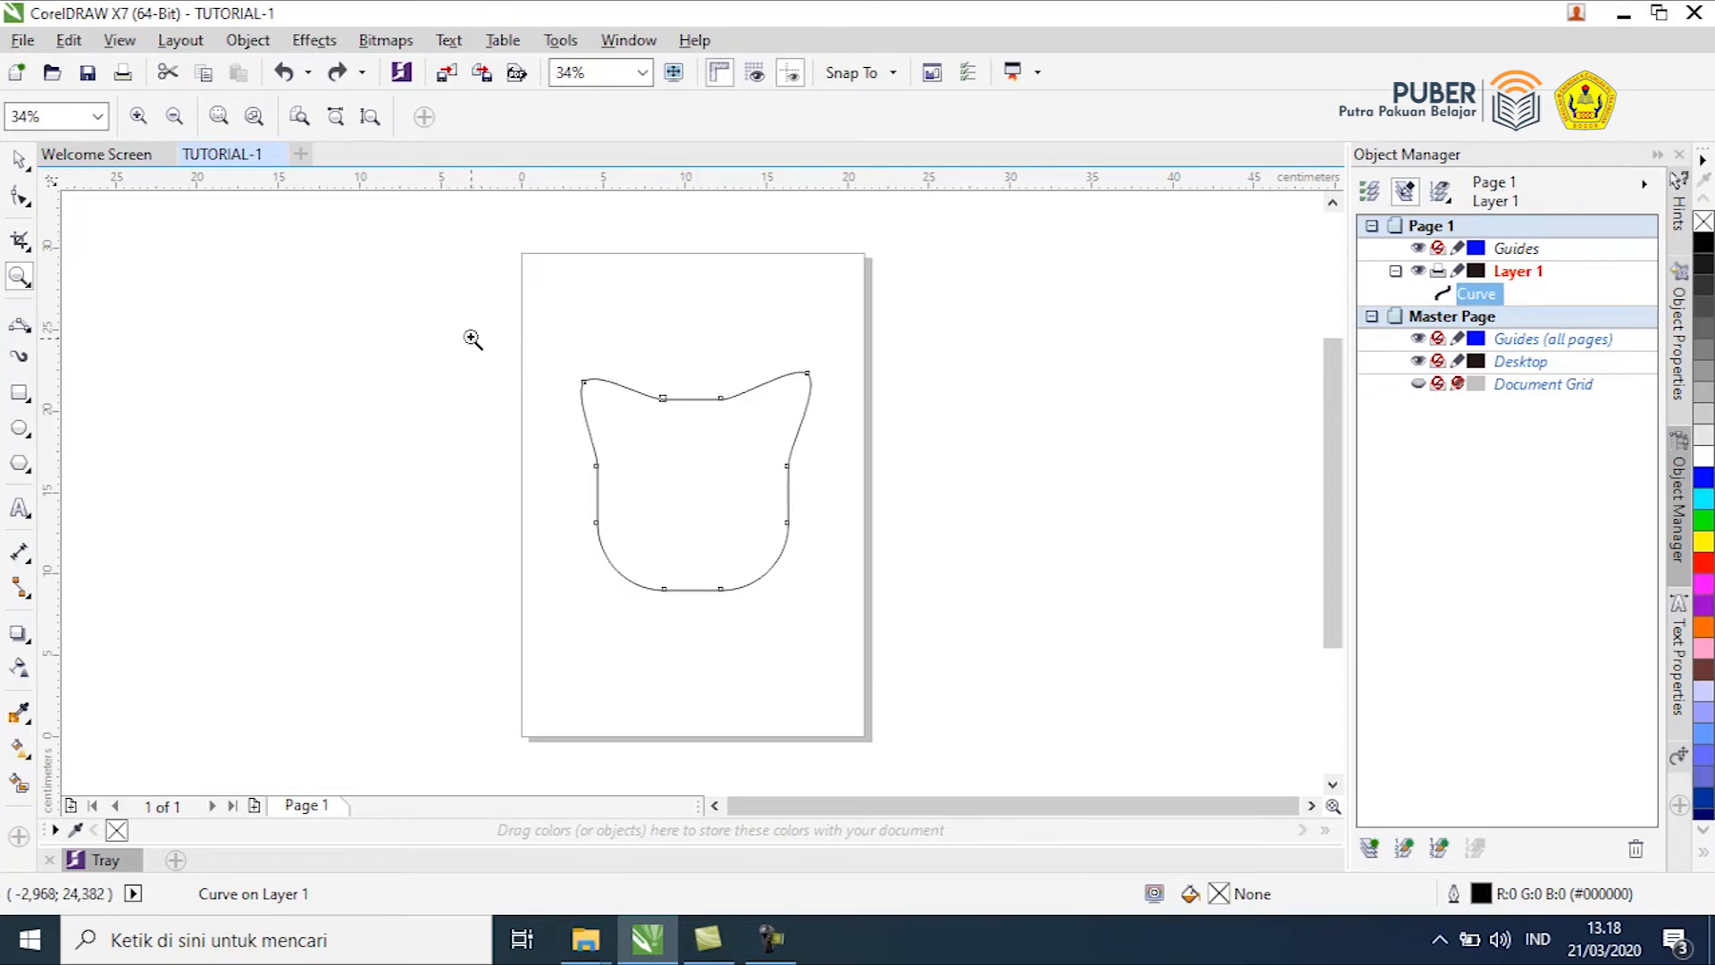
{"action": "left_click_drag", "start_coordinate": [462, 333], "coordinate": [765, 643]}
{"action": "left_click_drag", "start_coordinate": [435, 248], "coordinate": [858, 569]}
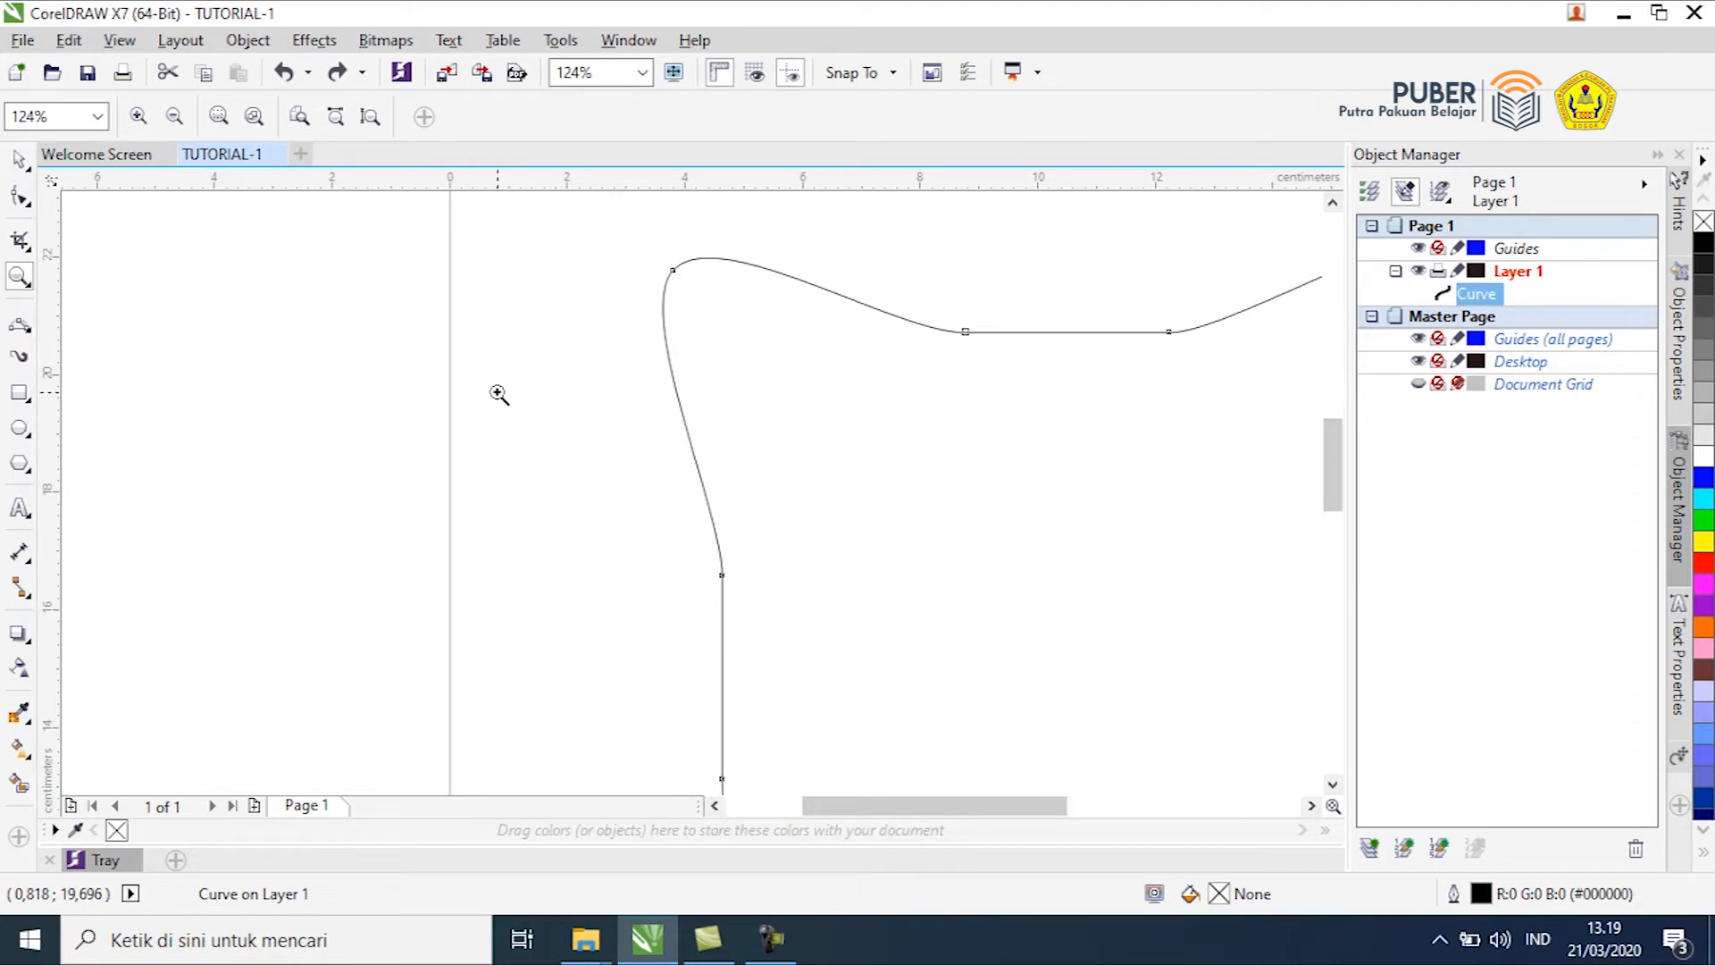
{"action": "left_click", "coordinate": [175, 118]}
{"action": "left_click", "coordinate": [177, 118]}
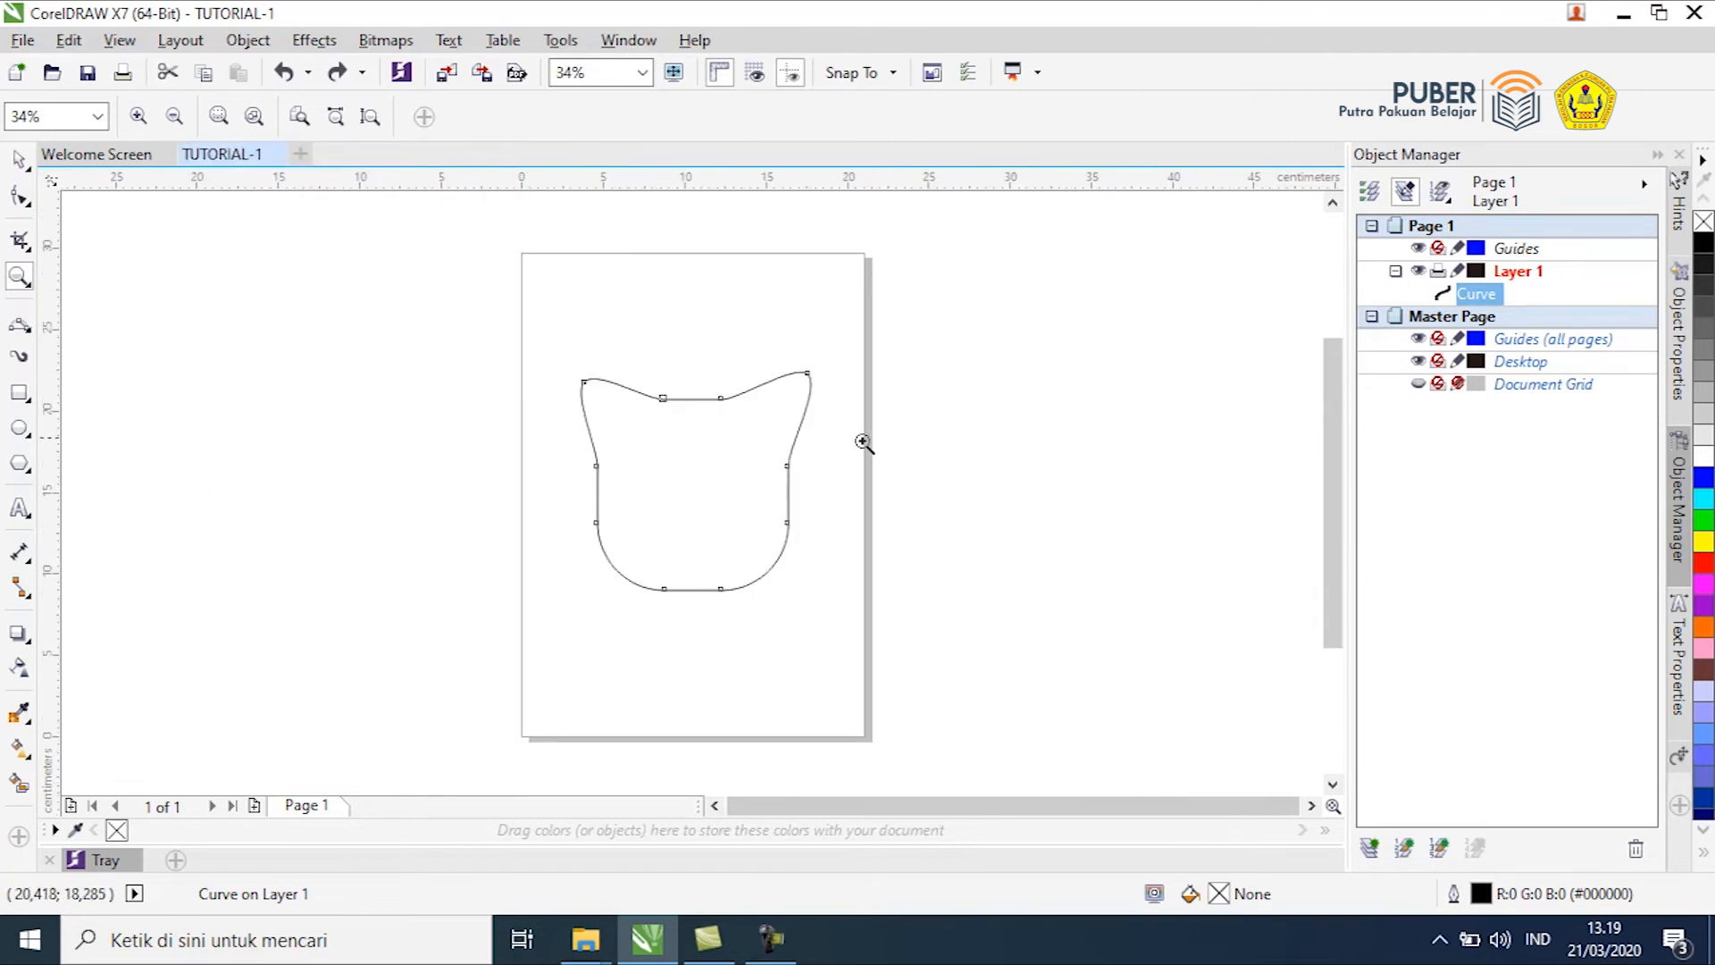
{"action": "left_click", "coordinate": [19, 159]}
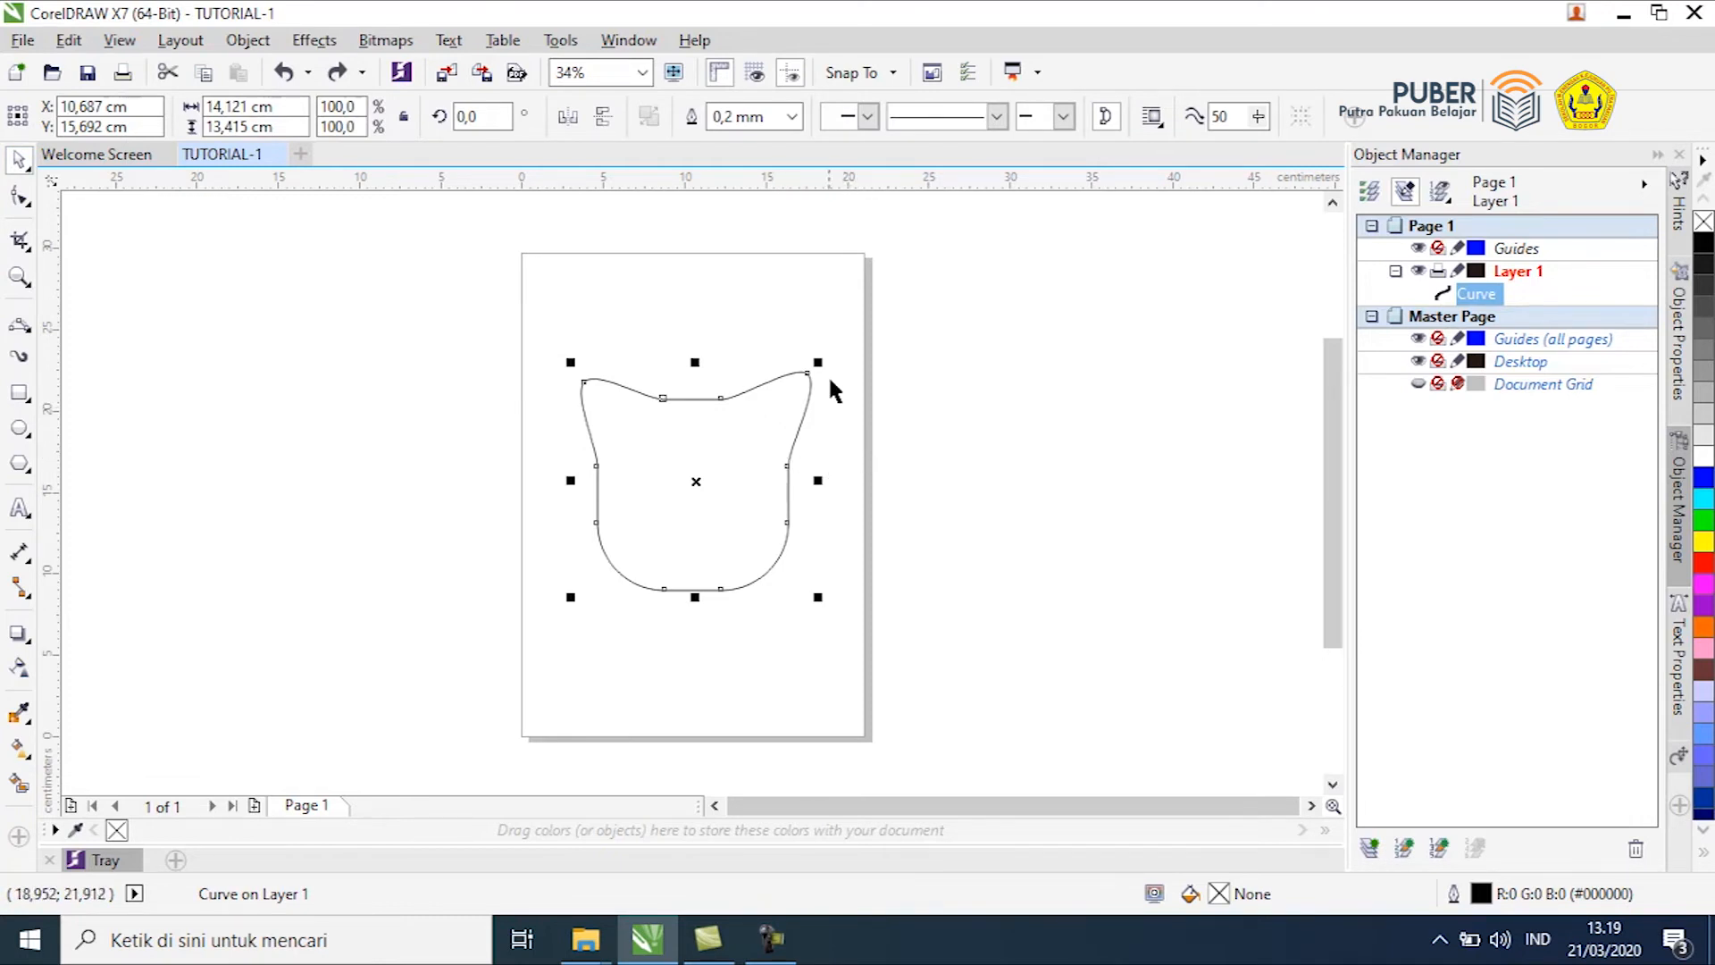
Examine the cat-head curve at several closer and wider zoom levels with the Pick tool active
{"action": "scroll", "coordinate": [829, 377], "scroll_direction": "up", "scroll_amount": 4}
{"action": "scroll", "coordinate": [827, 372], "scroll_direction": "down", "scroll_amount": 5}
{"action": "scroll", "coordinate": [607, 358], "scroll_direction": "up", "scroll_amount": 2}
{"action": "scroll", "coordinate": [607, 357], "scroll_direction": "up", "scroll_amount": 1}
{"action": "scroll", "coordinate": [607, 367], "scroll_direction": "down", "scroll_amount": 3}
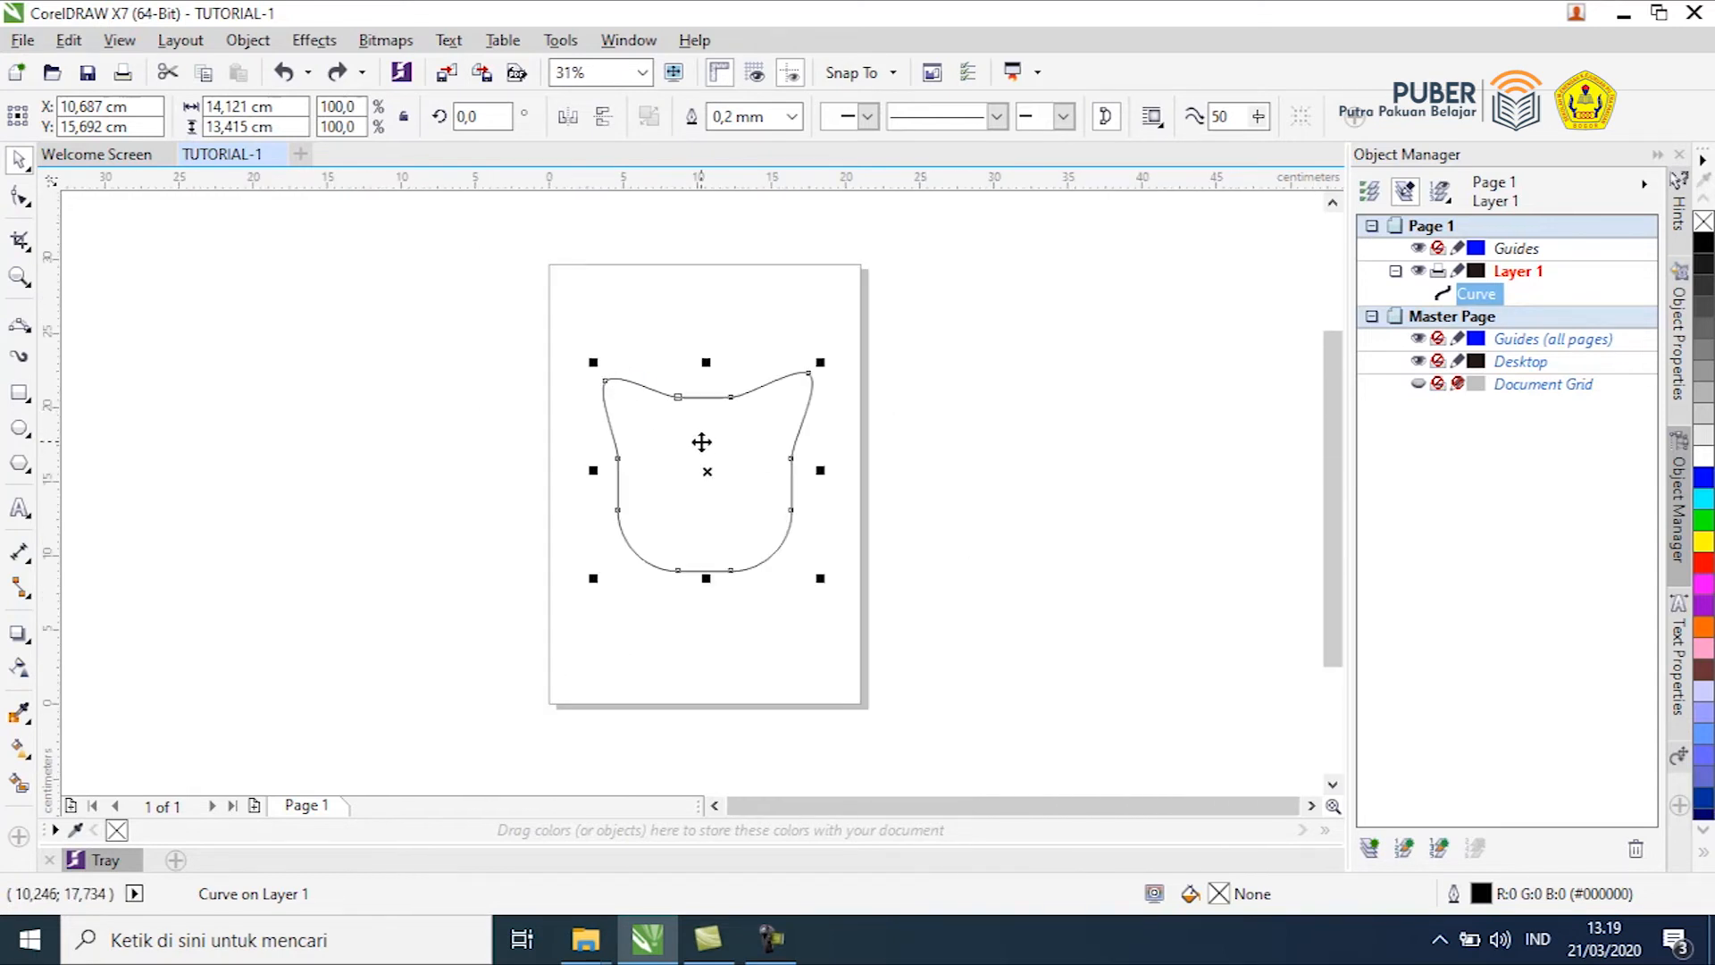
{"action": "scroll", "coordinate": [710, 500], "scroll_direction": "up", "scroll_amount": 3}
{"action": "scroll", "coordinate": [724, 563], "scroll_direction": "down", "scroll_amount": 3}
{"action": "scroll", "coordinate": [705, 471], "scroll_direction": "up", "scroll_amount": 2}
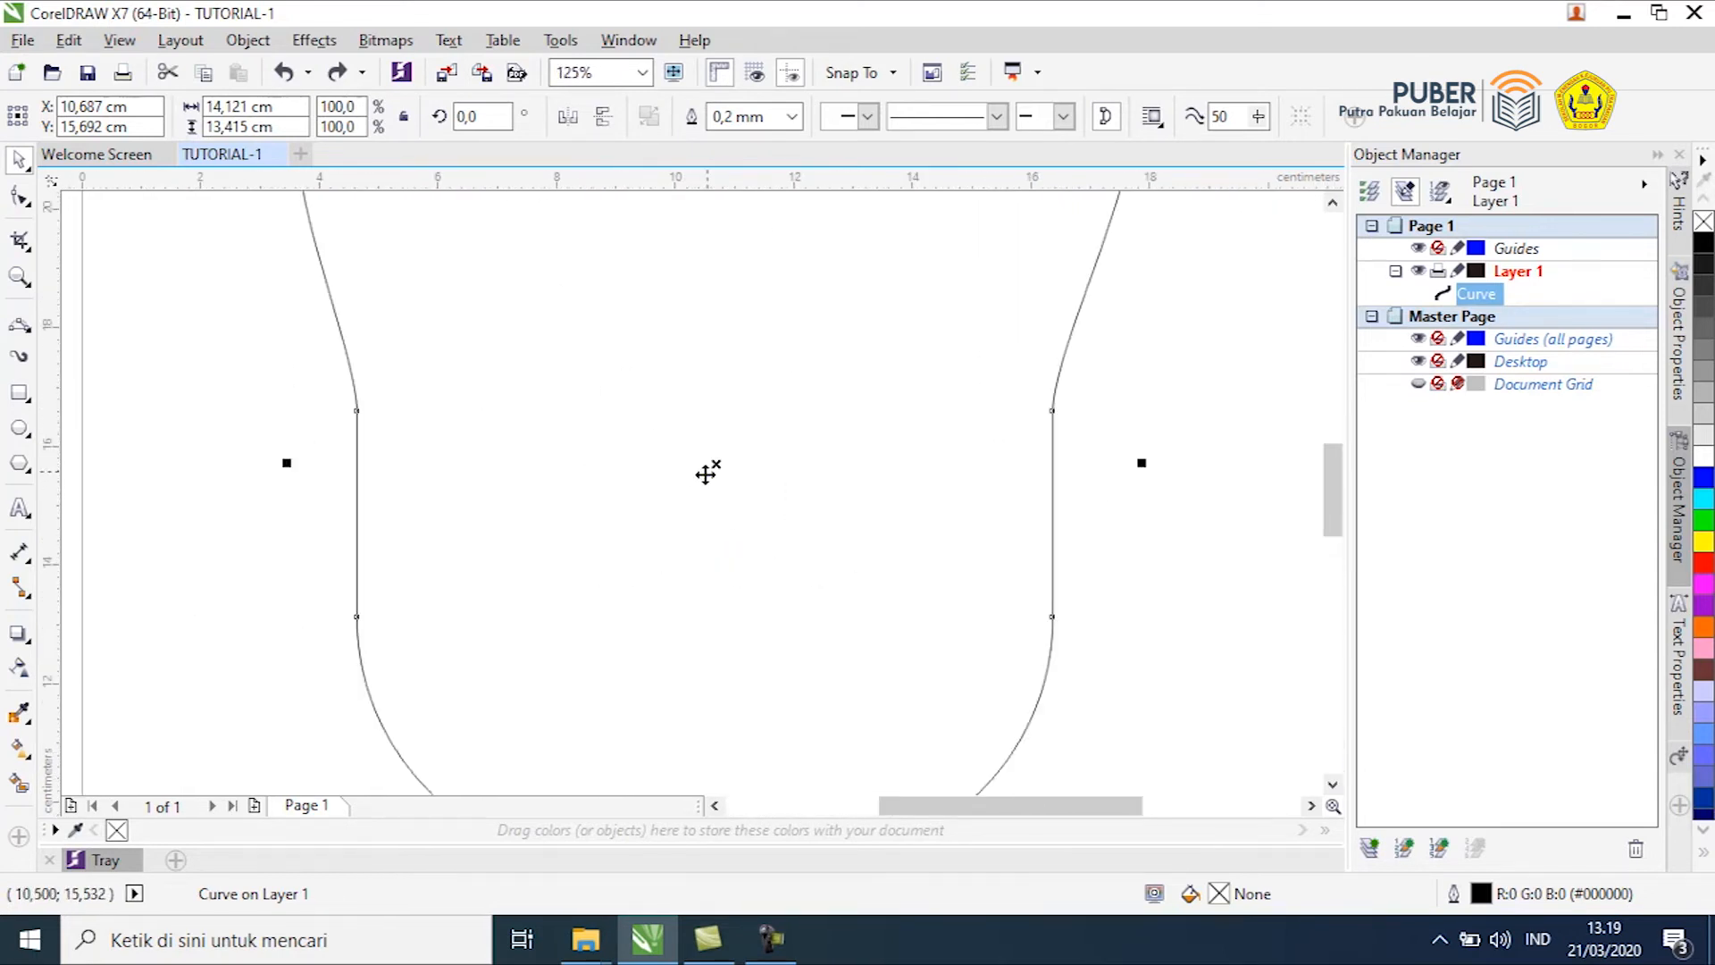
{"action": "scroll", "coordinate": [706, 473], "scroll_direction": "down", "scroll_amount": 1}
Select the cat-head curve and delete it from the page
{"action": "left_click", "coordinate": [378, 309]}
{"action": "left_click", "coordinate": [868, 483]}
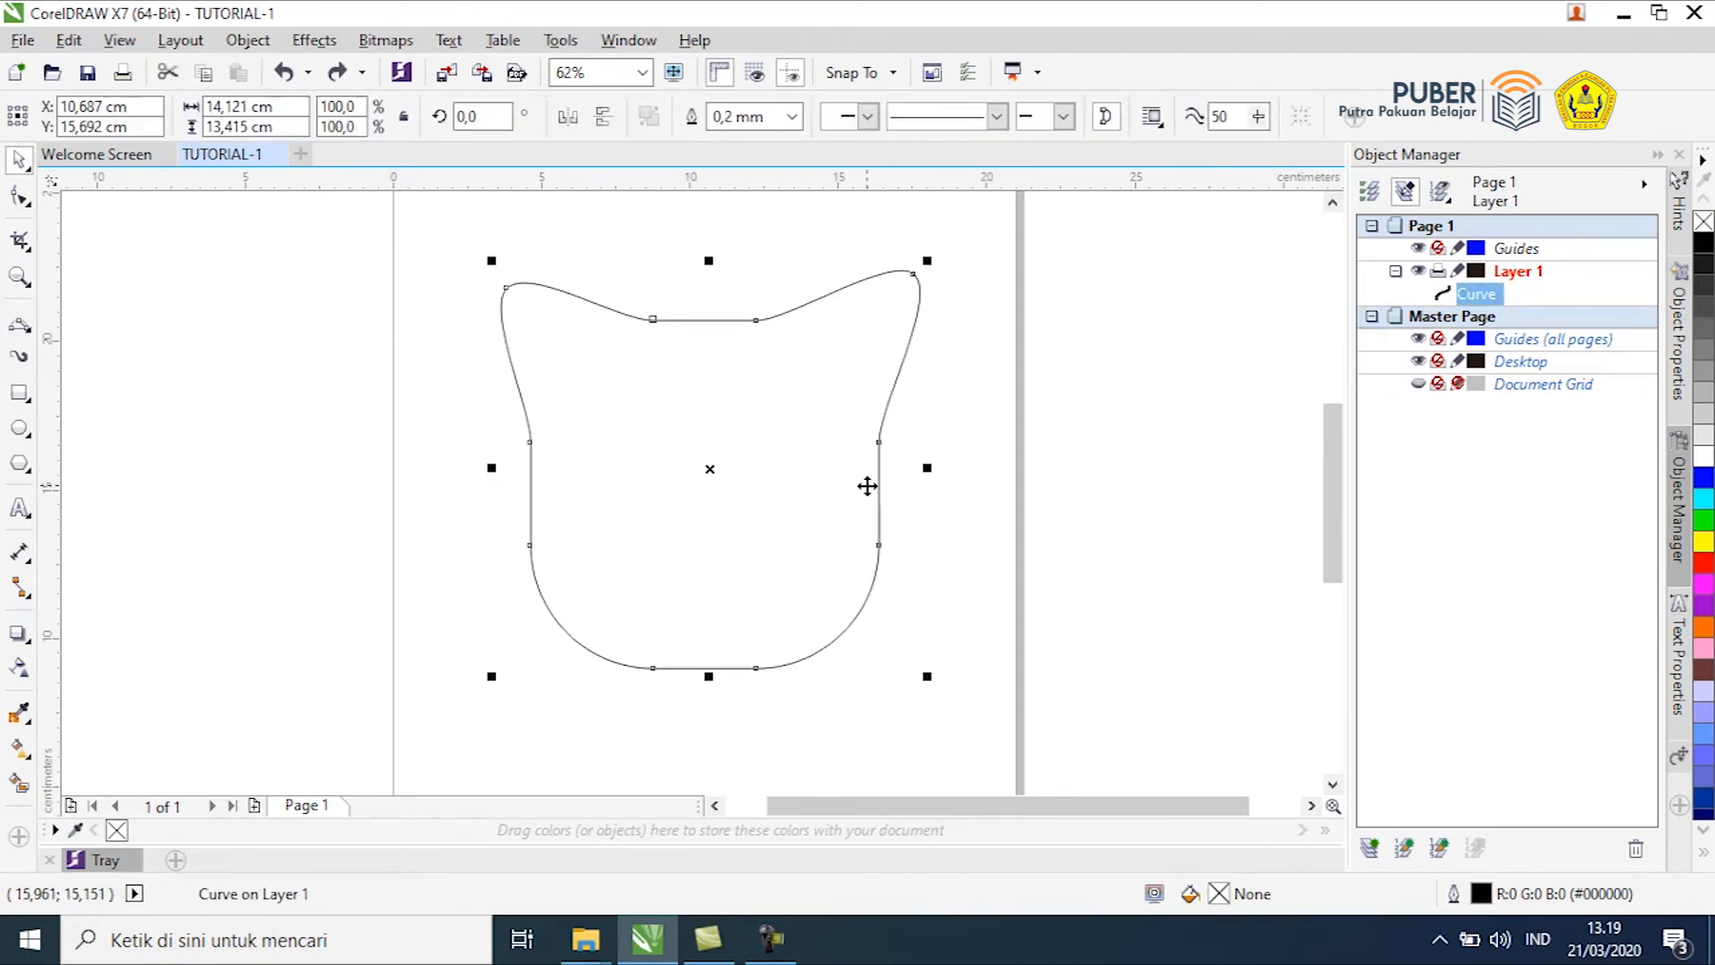
{"action": "left_click_drag", "start_coordinate": [870, 483], "coordinate": [867, 494]}
{"action": "left_click", "coordinate": [991, 469]}
{"action": "left_click", "coordinate": [830, 492]}
{"action": "key", "text": "Delete"}
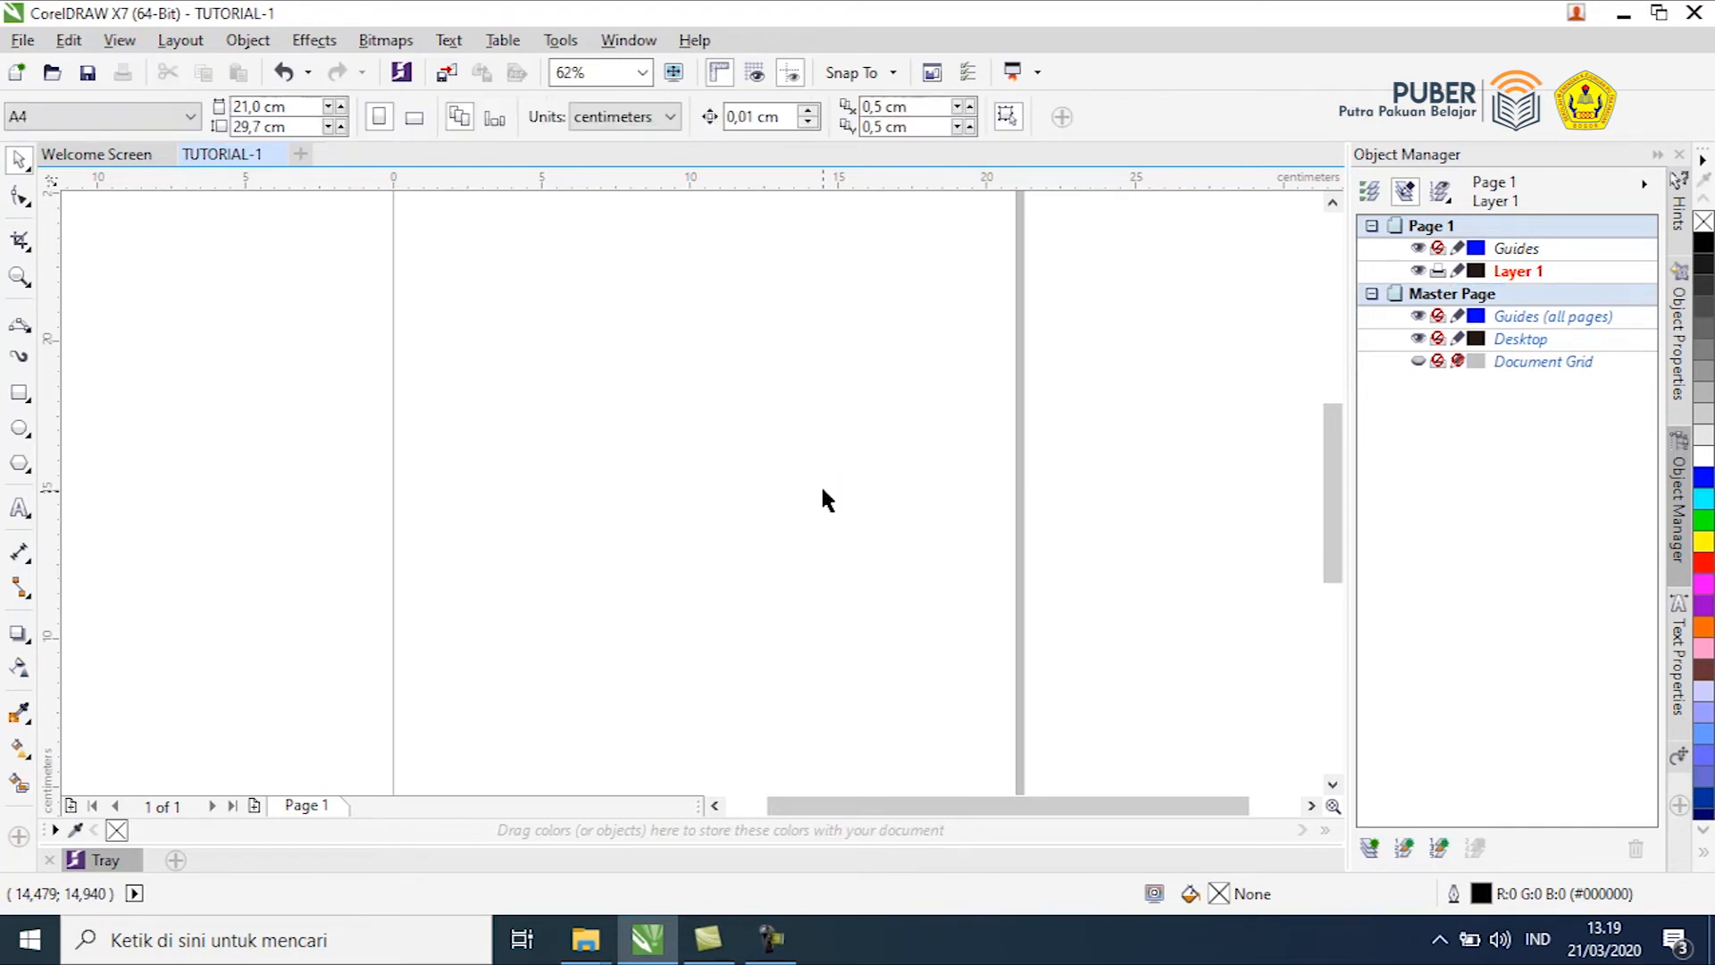
Draw an upward-bulging 3-Point Curve about 19.3 cm wide and 5 cm high across the page
{"action": "left_click", "coordinate": [25, 332]}
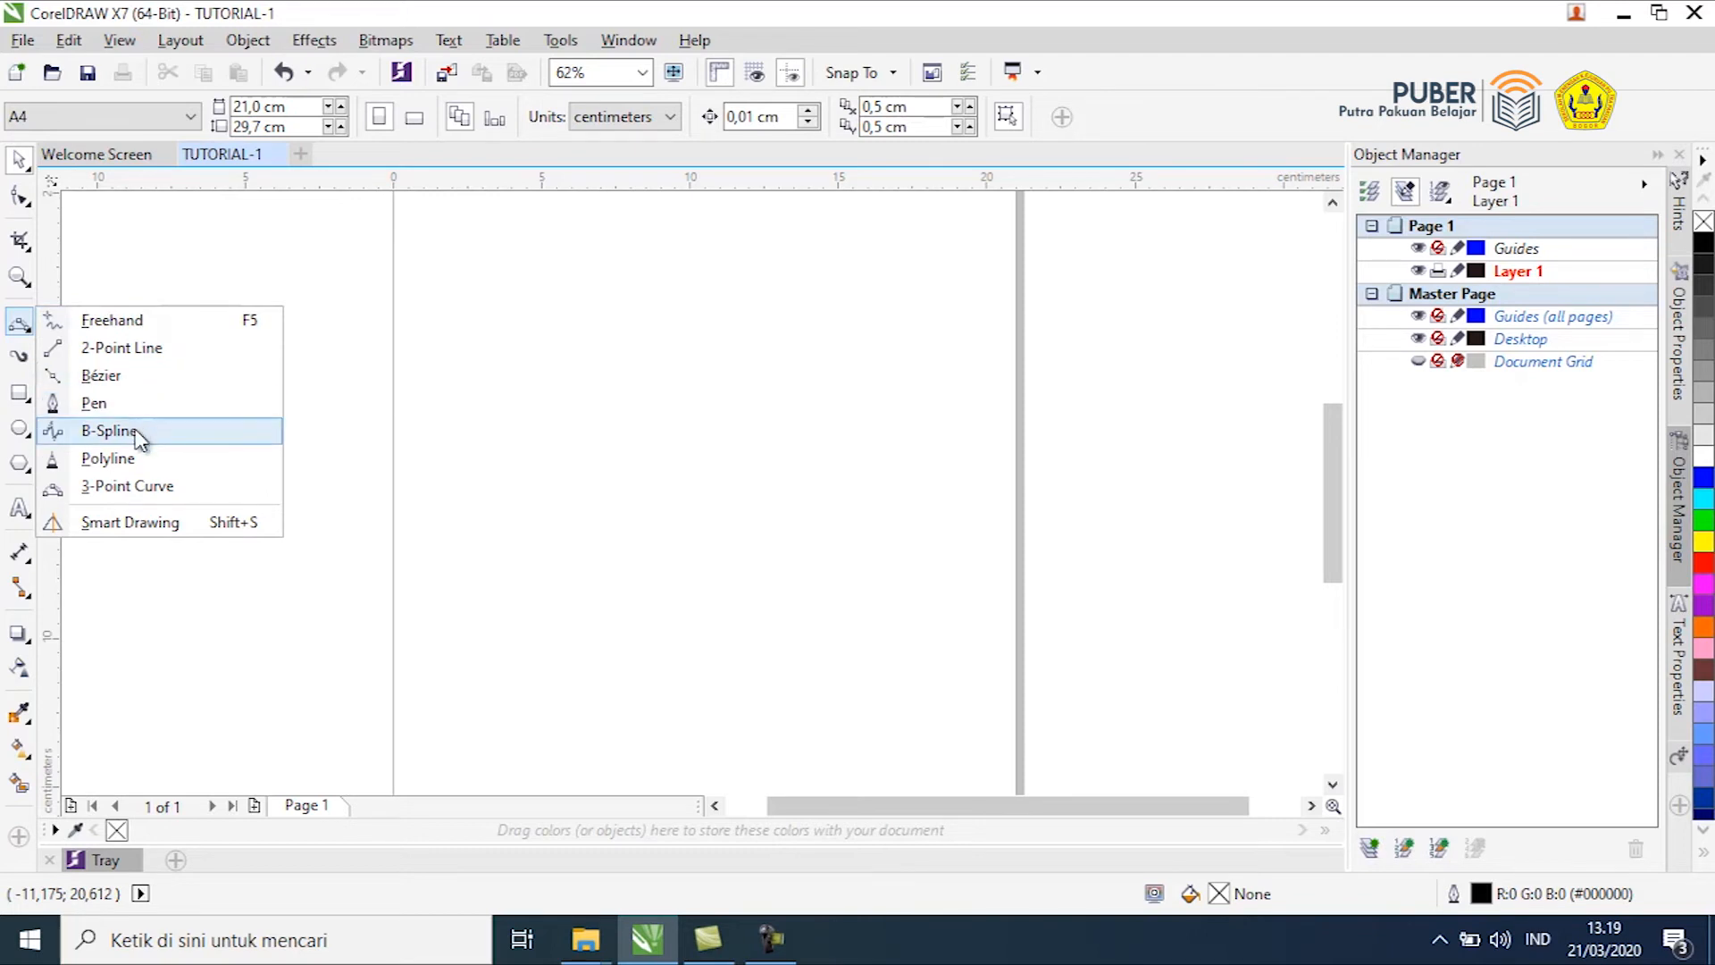
{"action": "left_click", "coordinate": [157, 324]}
{"action": "left_click", "coordinate": [29, 330]}
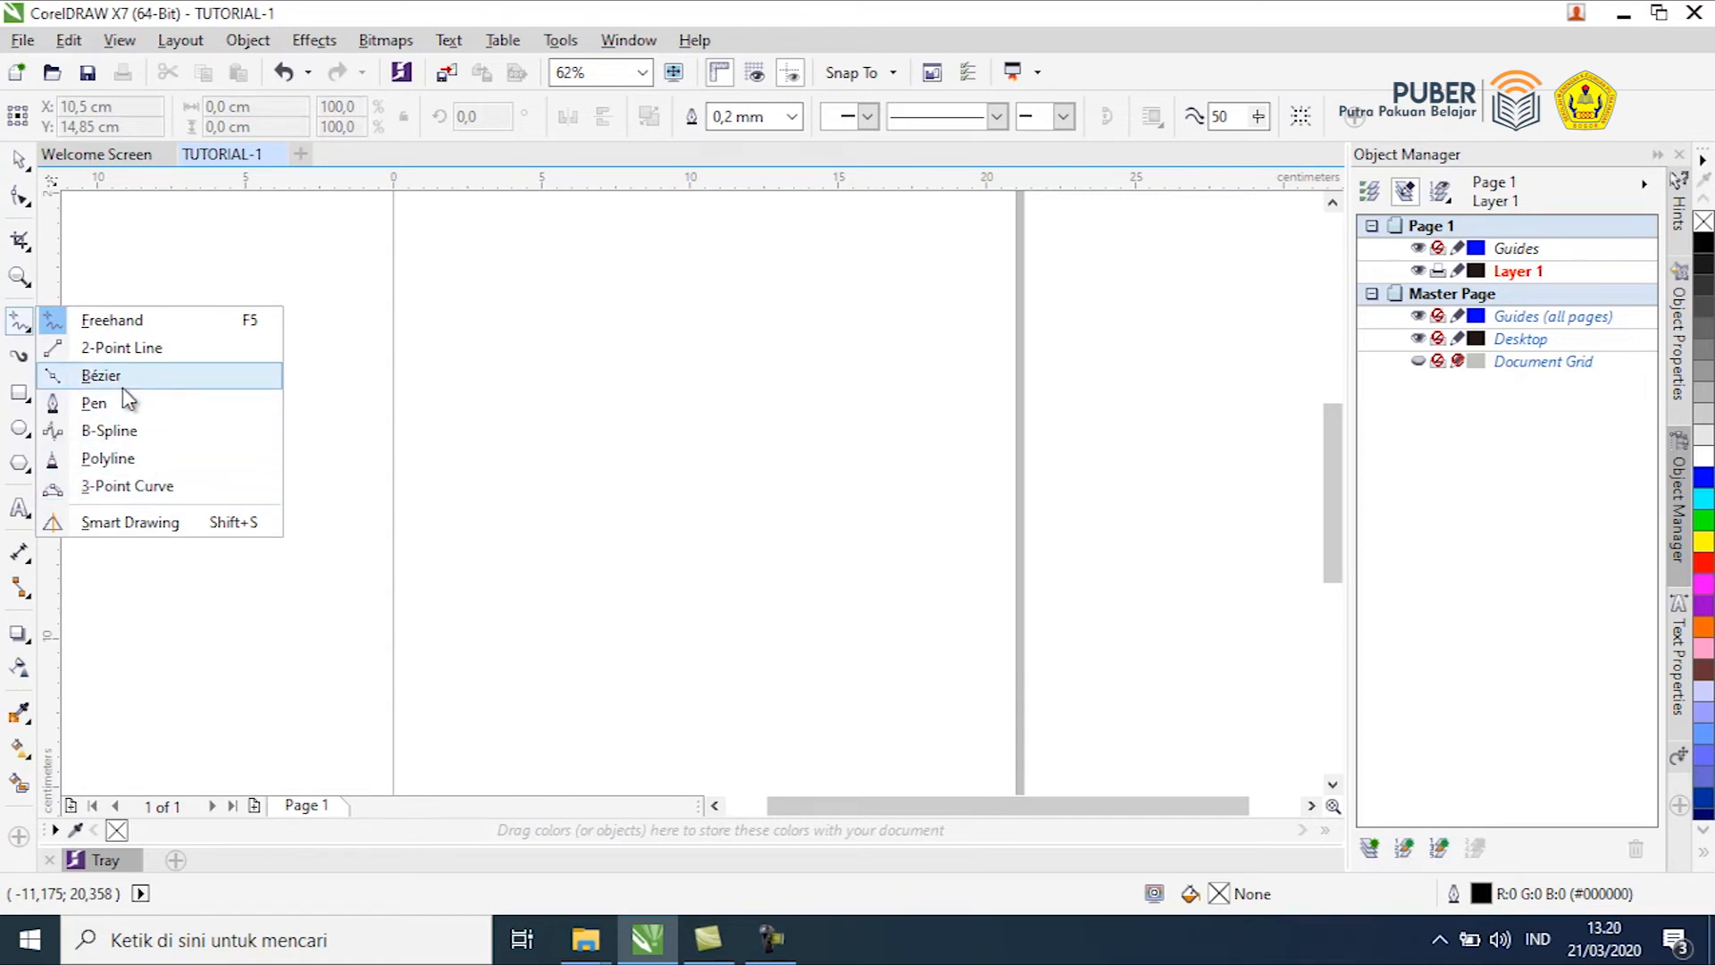
{"action": "left_click", "coordinate": [198, 494]}
{"action": "scroll", "coordinate": [575, 406], "scroll_direction": "right", "scroll_amount": 1}
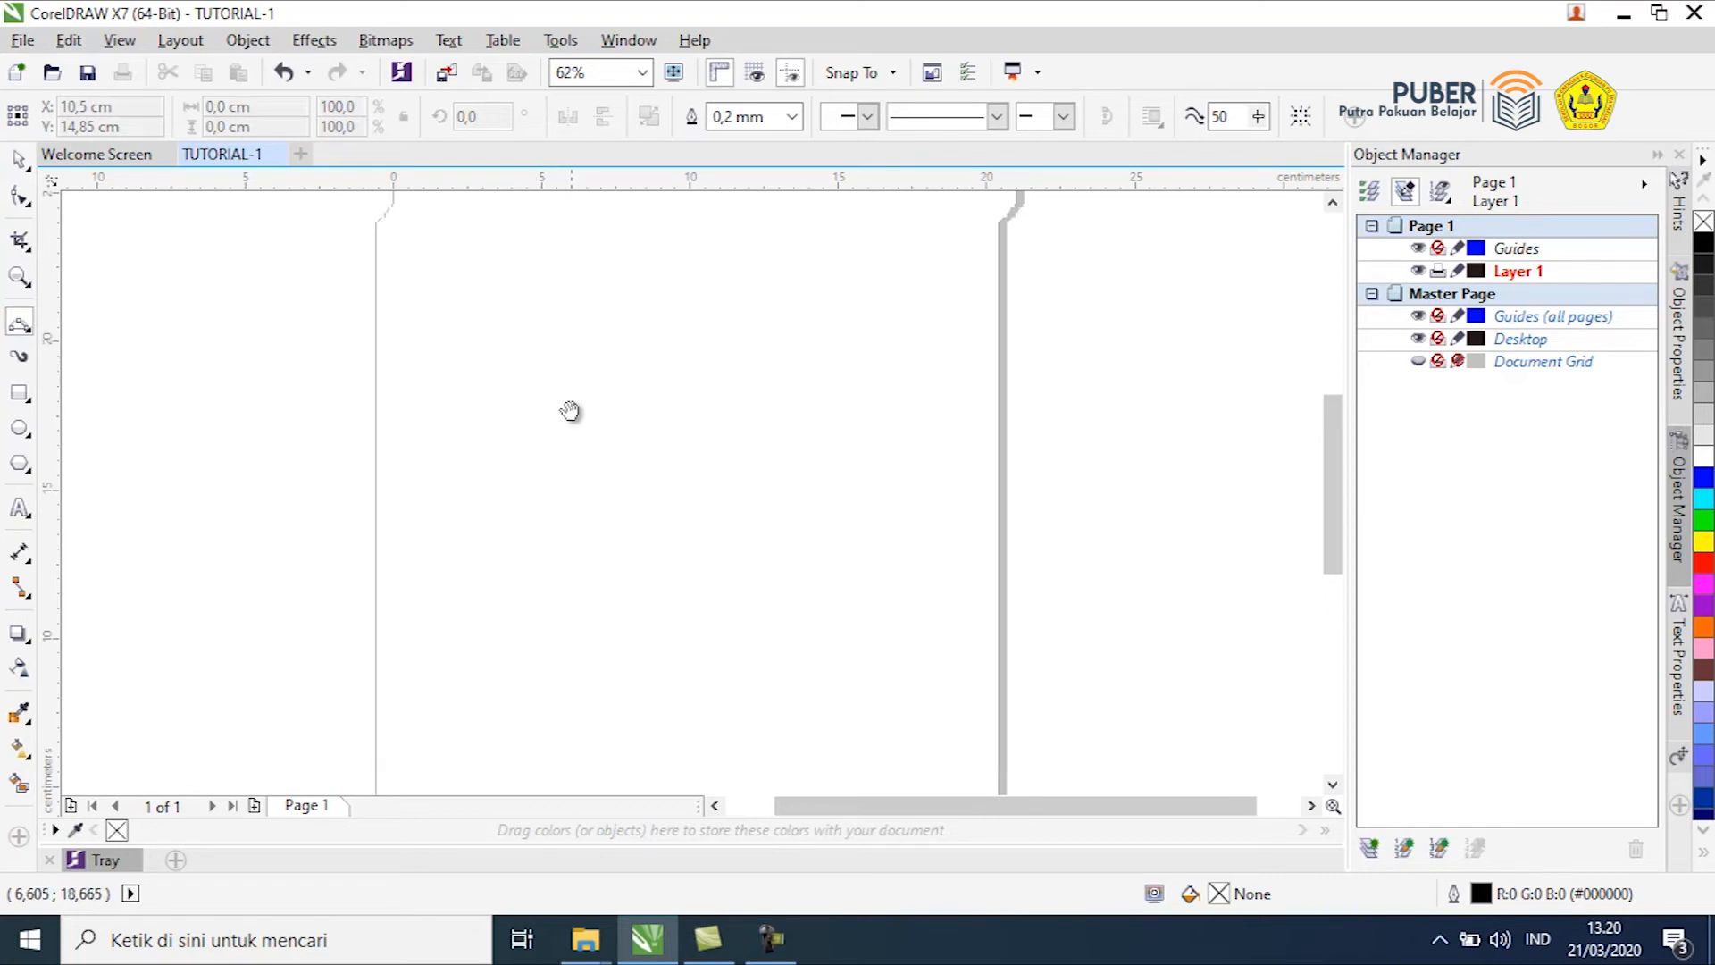
{"action": "scroll", "coordinate": [525, 420], "scroll_direction": "right", "scroll_amount": 2}
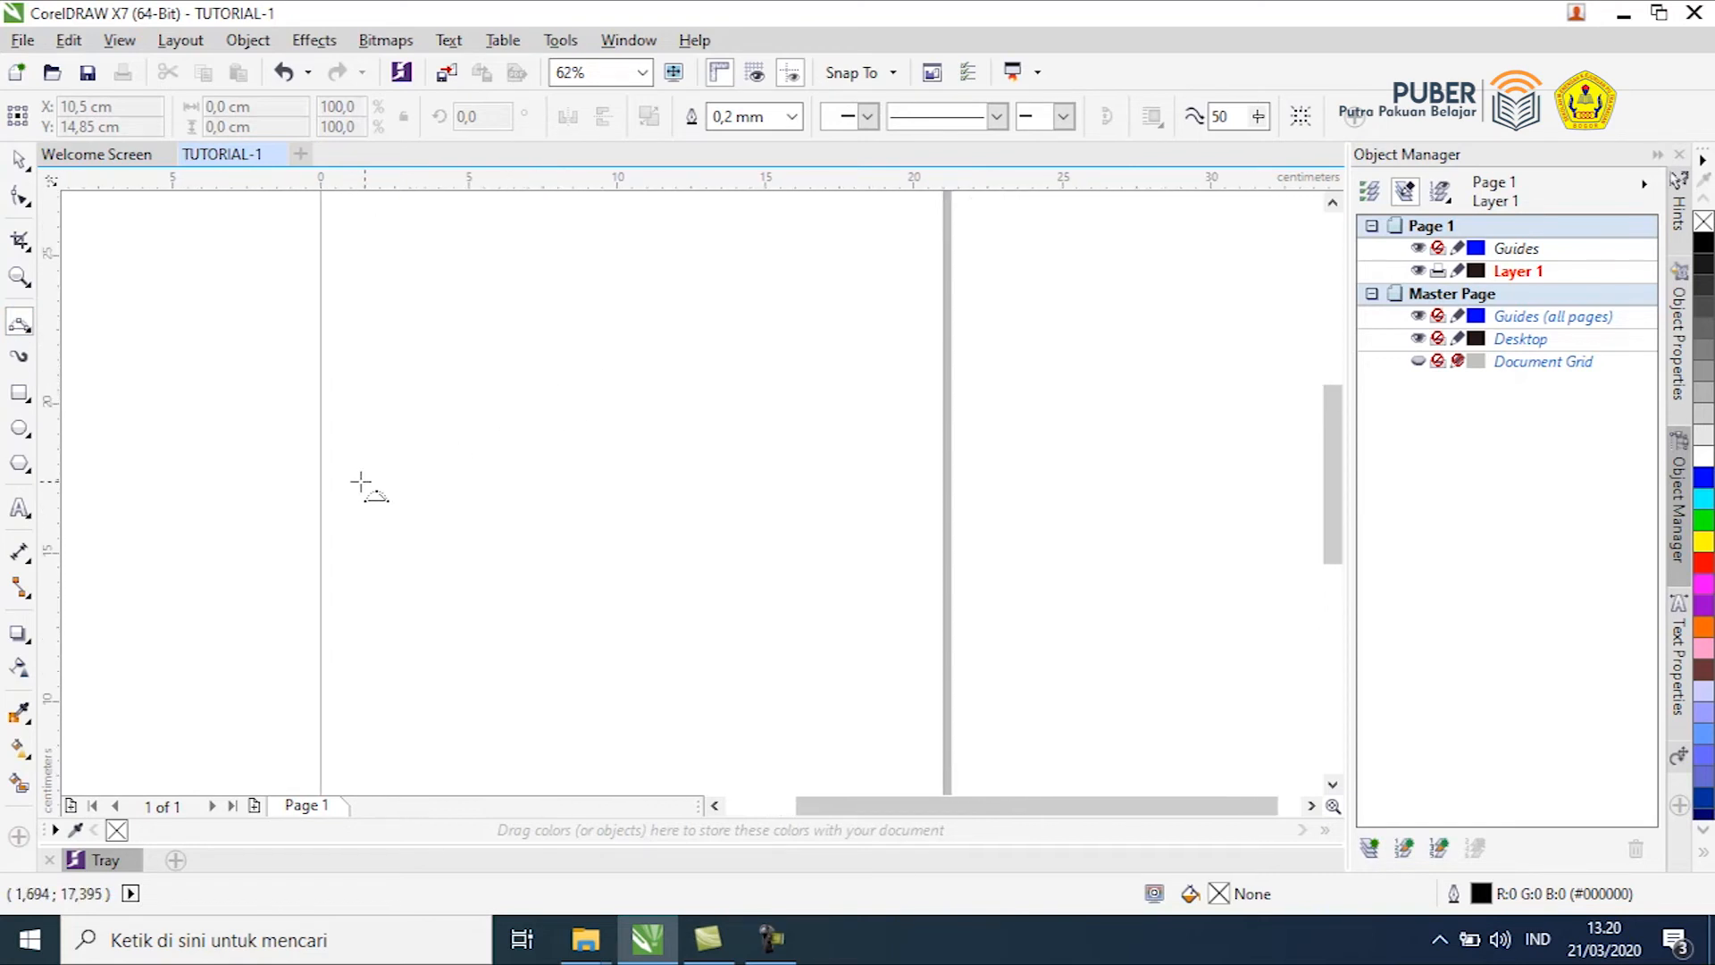
{"action": "left_click_drag", "start_coordinate": [358, 451], "coordinate": [930, 363]}
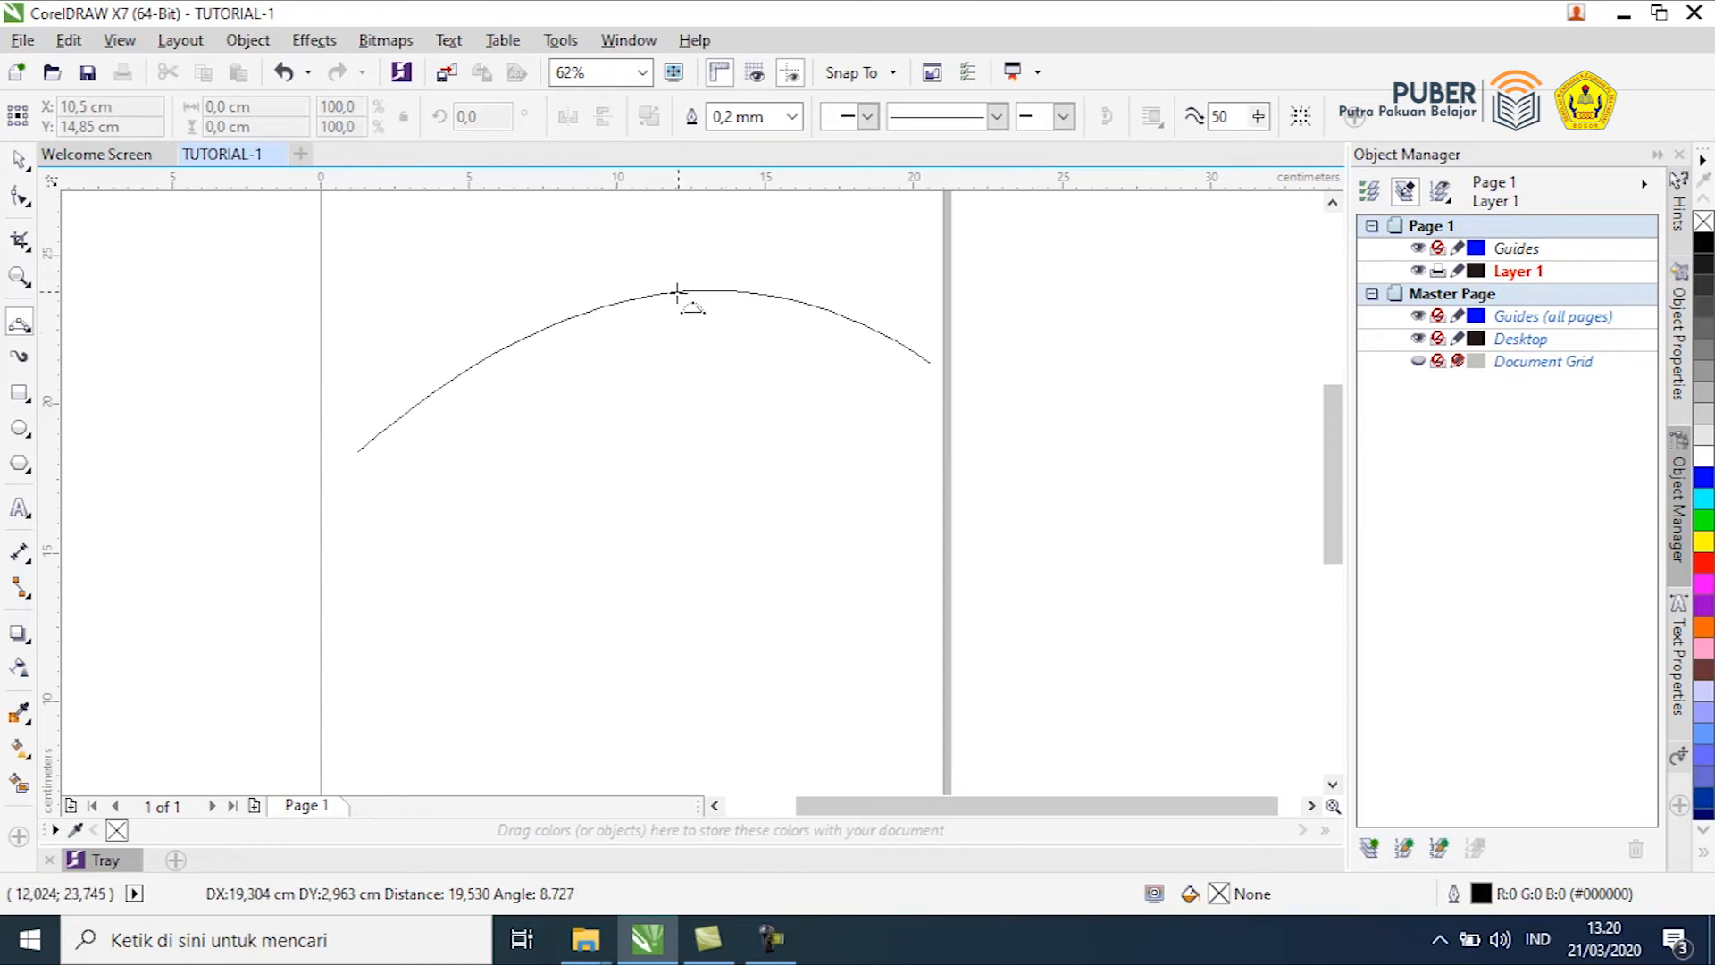
{"action": "left_click", "coordinate": [705, 303]}
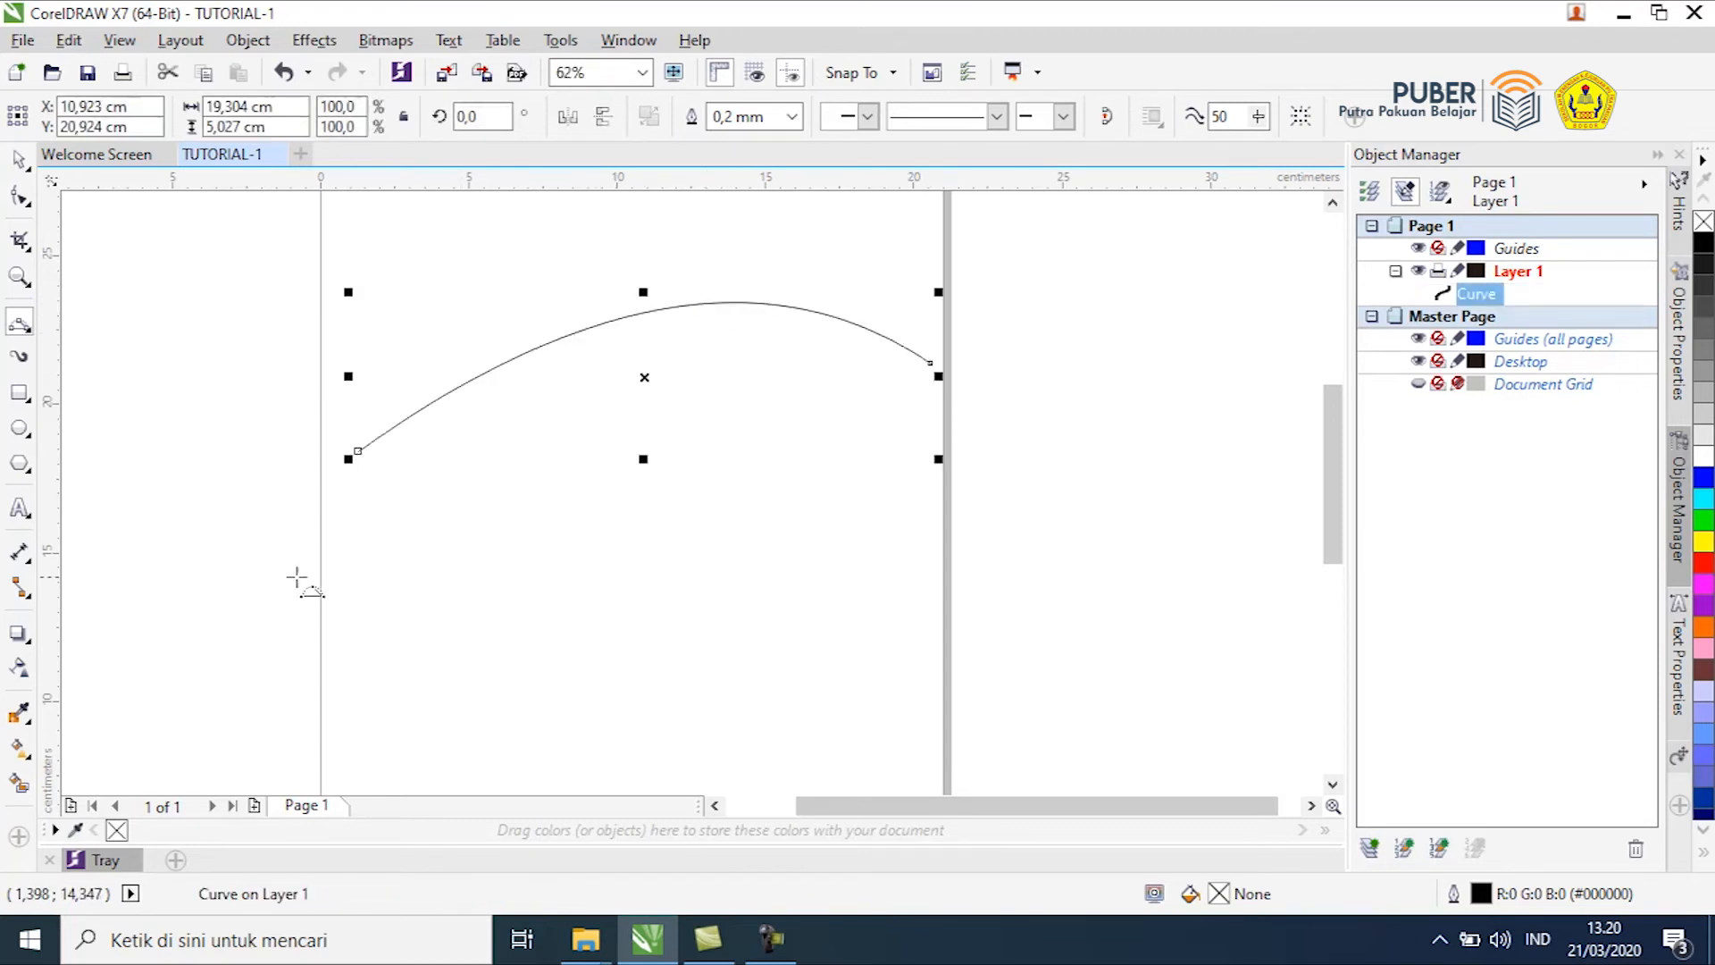
Close the arc into a leaf shape with a second 3-Point Curve bulging downward between its two end nodes
{"action": "left_click_drag", "start_coordinate": [357, 450], "coordinate": [929, 363]}
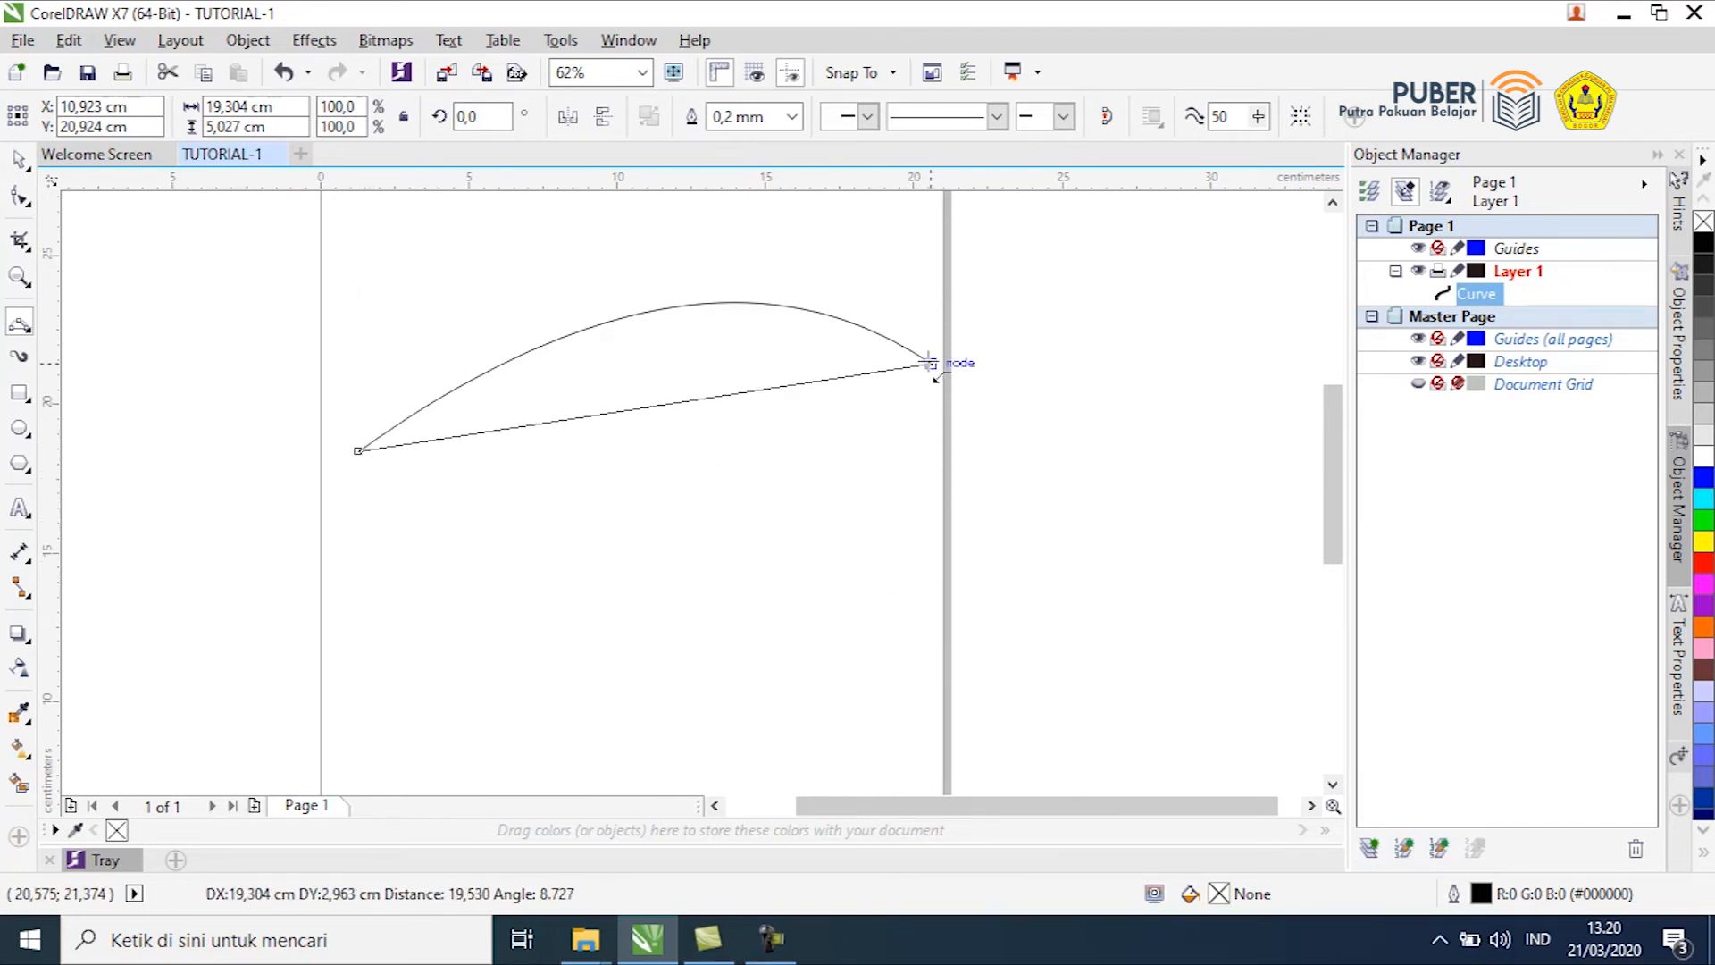
{"action": "left_click_drag", "start_coordinate": [929, 362], "coordinate": [930, 363]}
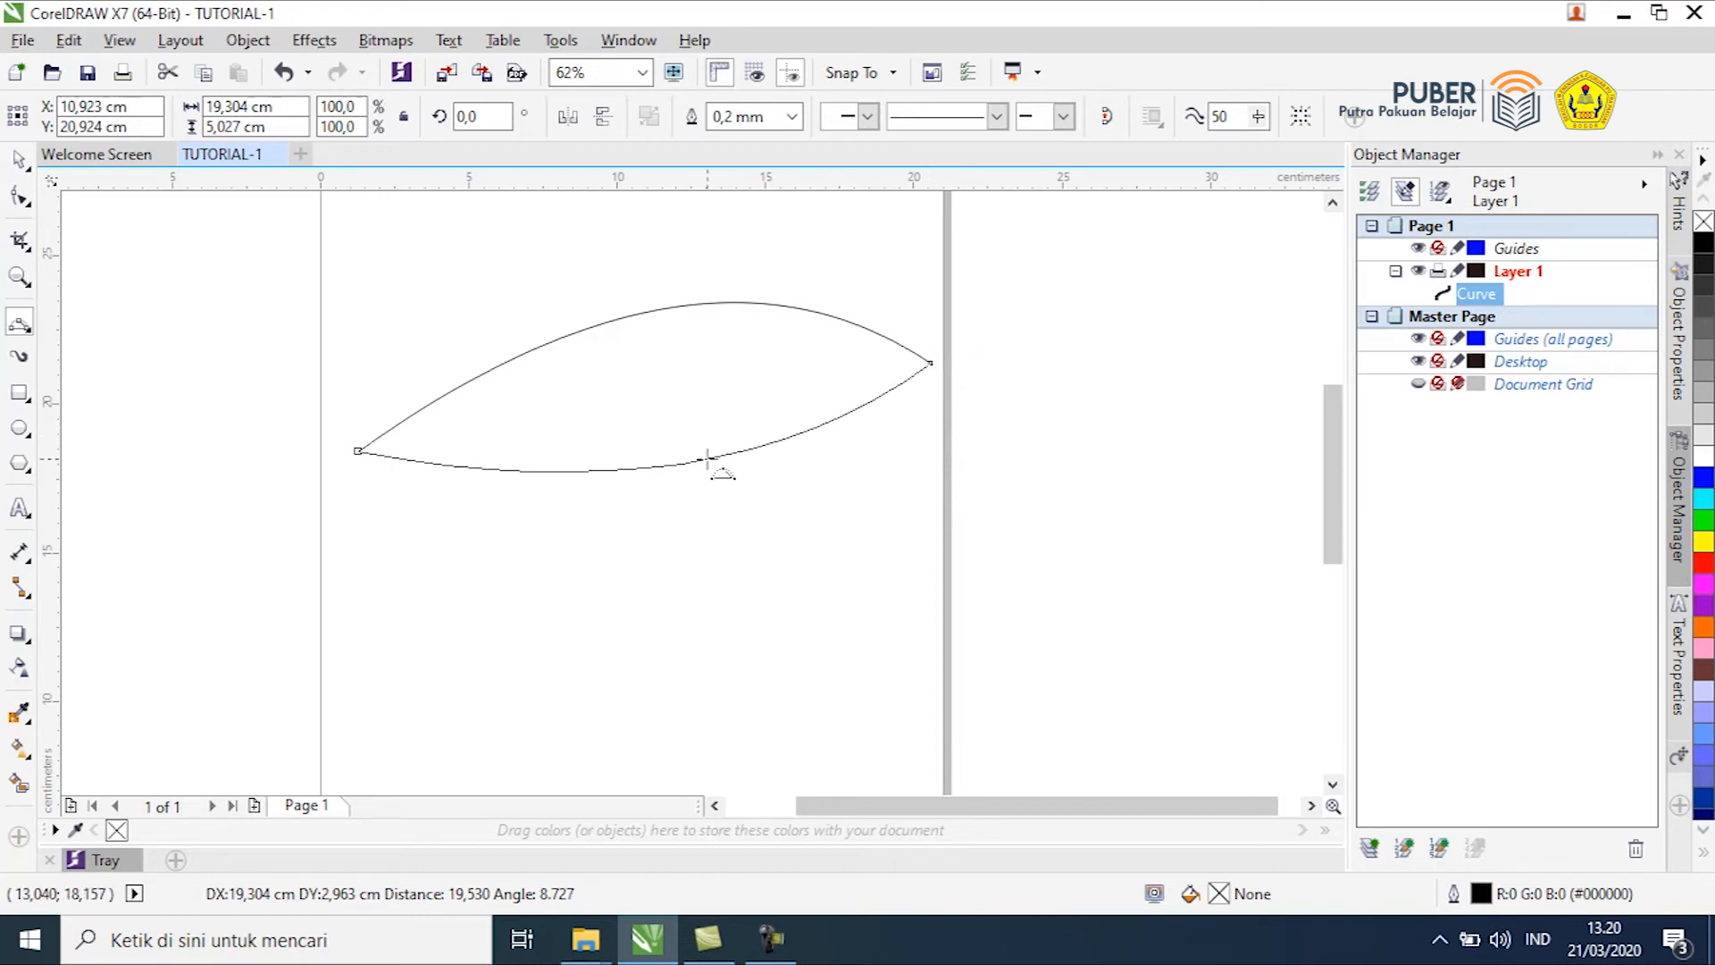
{"action": "left_click", "coordinate": [707, 460]}
Shift the leaf-shaped curve slightly upward, undo the move, and delete the curve
{"action": "left_click", "coordinate": [18, 161]}
{"action": "left_click", "coordinate": [161, 237]}
{"action": "mouse_move", "coordinate": [567, 447]}
{"action": "left_mouse_down"}
{"action": "mouse_move", "coordinate": [643, 532]}
{"action": "mouse_move", "coordinate": [564, 432]}
{"action": "left_mouse_up"}
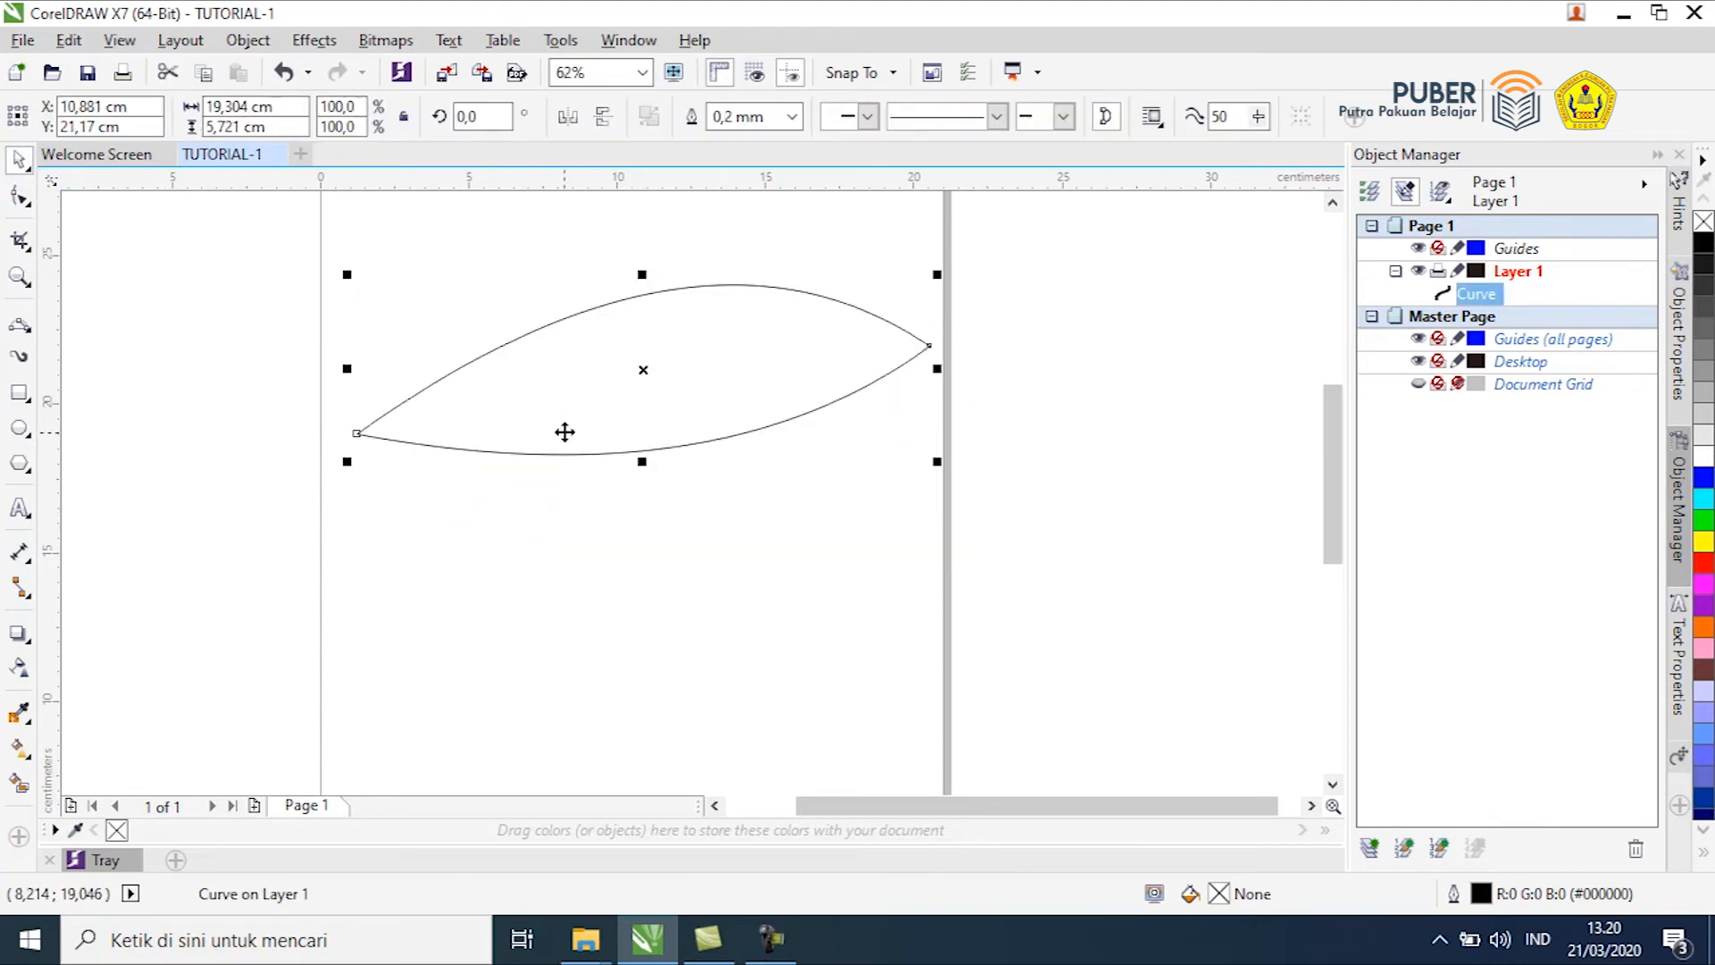
{"action": "key", "text": "ctrl+z"}
{"action": "key", "text": "ctrl+z"}
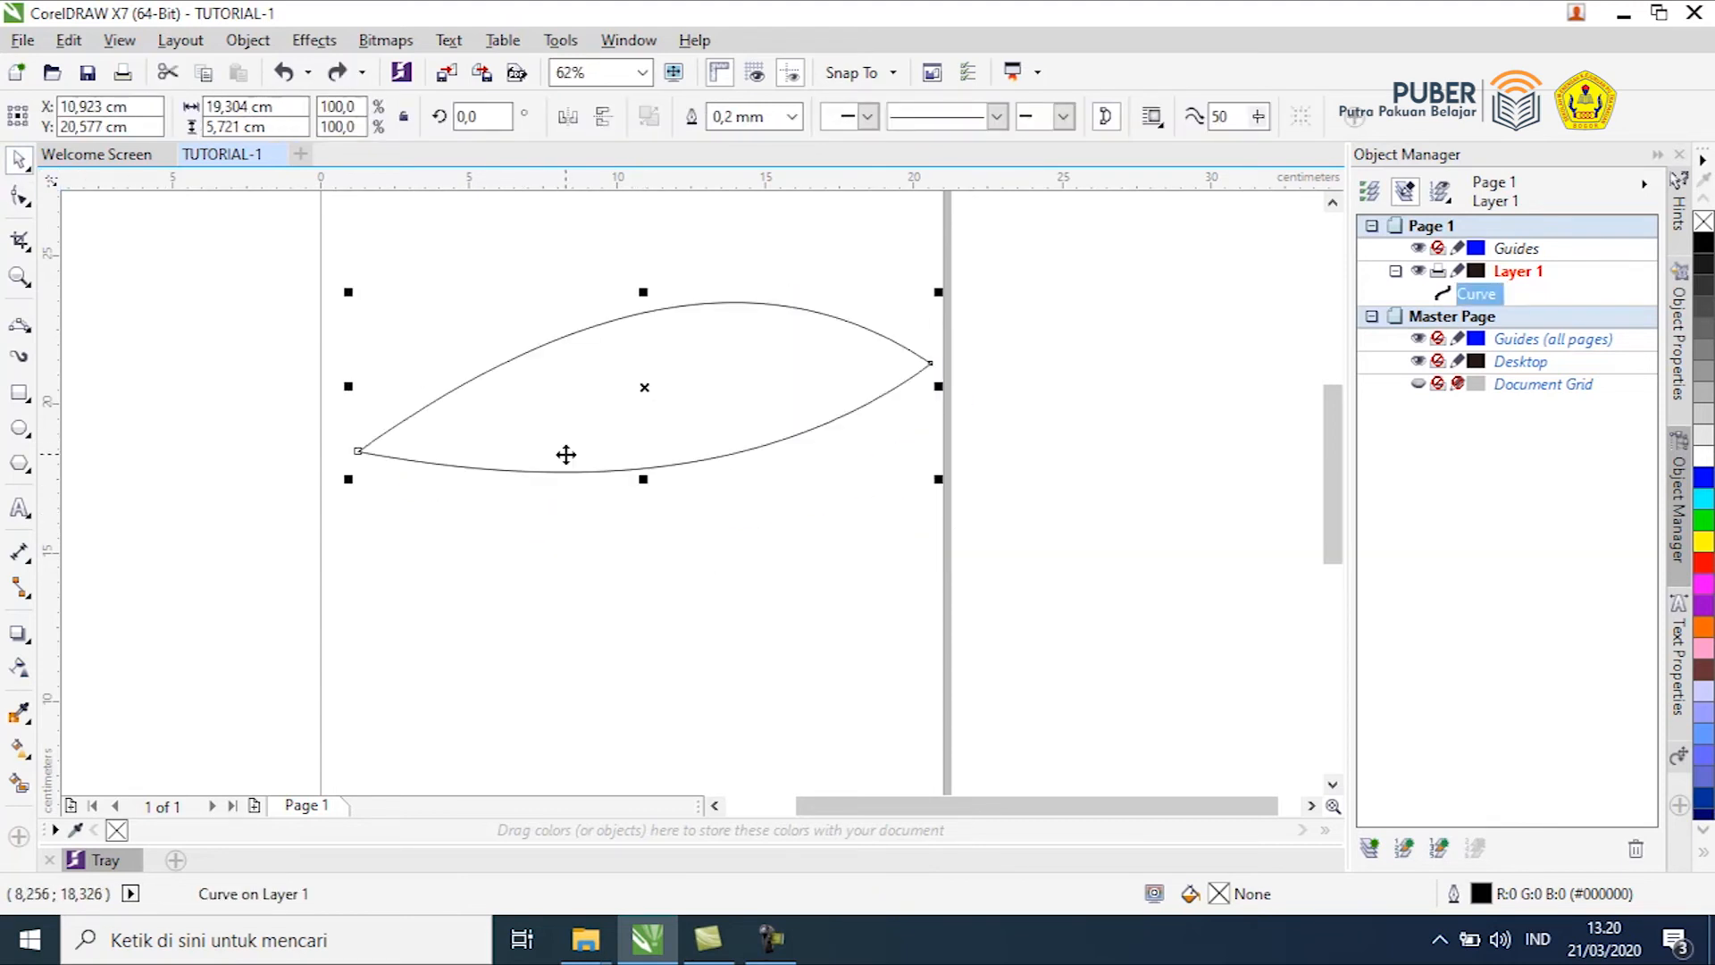
{"action": "key", "text": "Delete"}
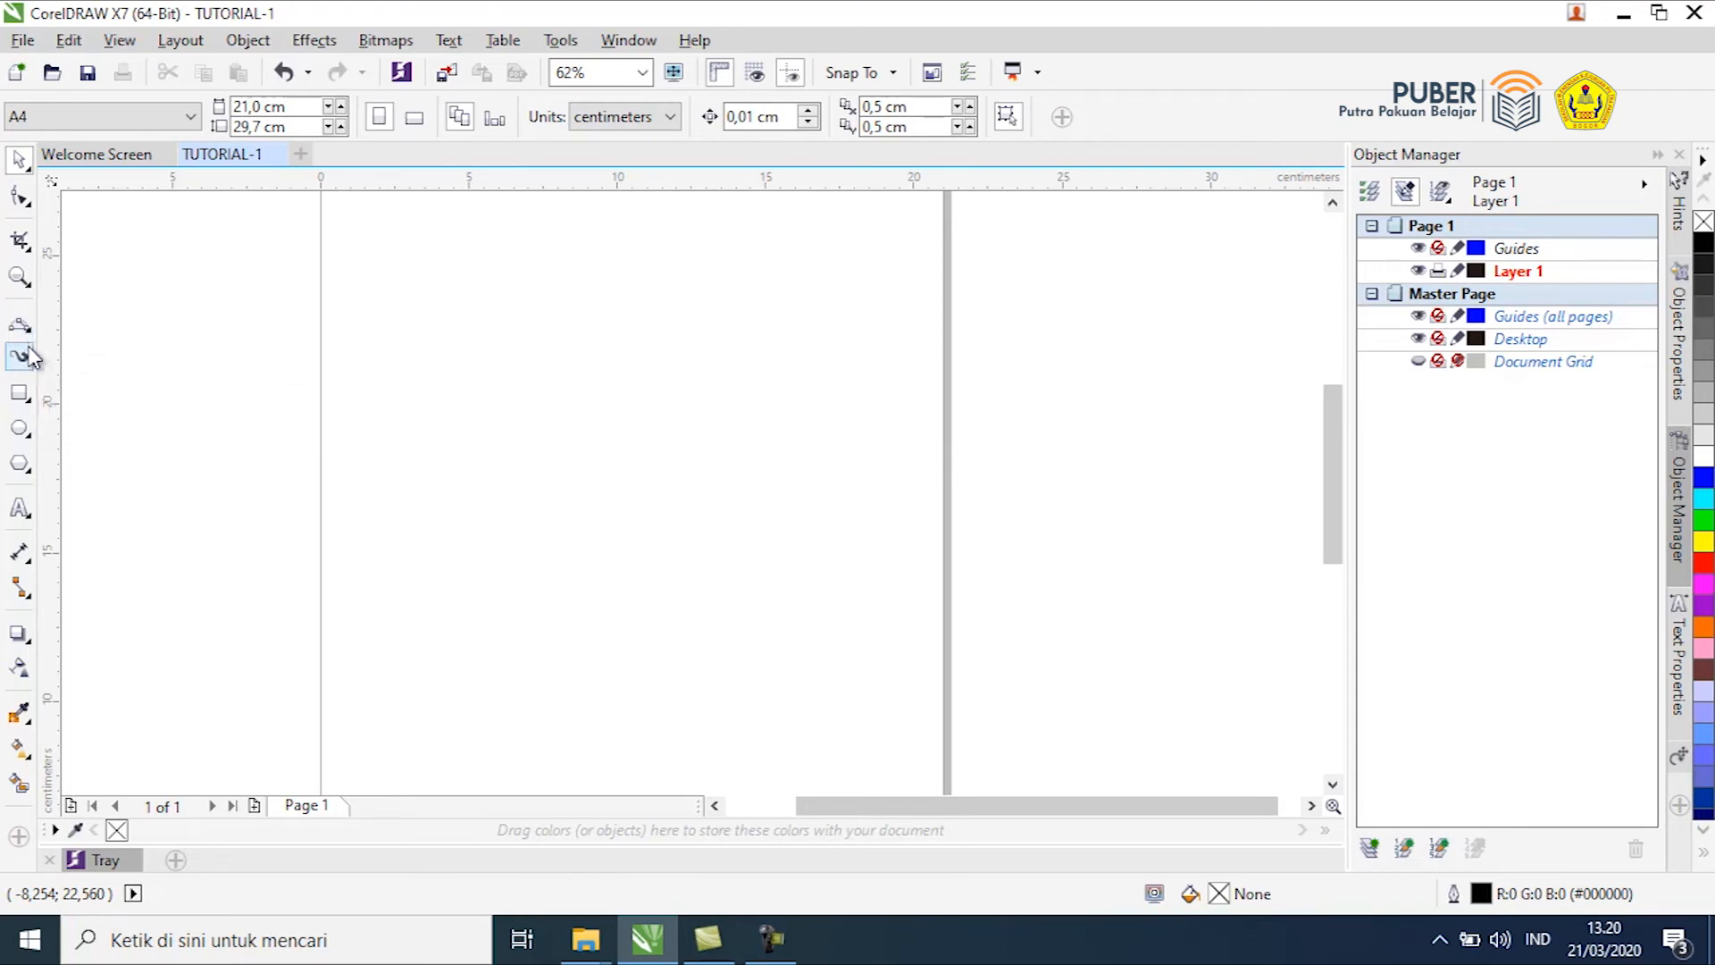
Draw three wavy Artistic Media strokes above one another across the page with the 1,0 cm wide preset brush
{"action": "left_click", "coordinate": [20, 357]}
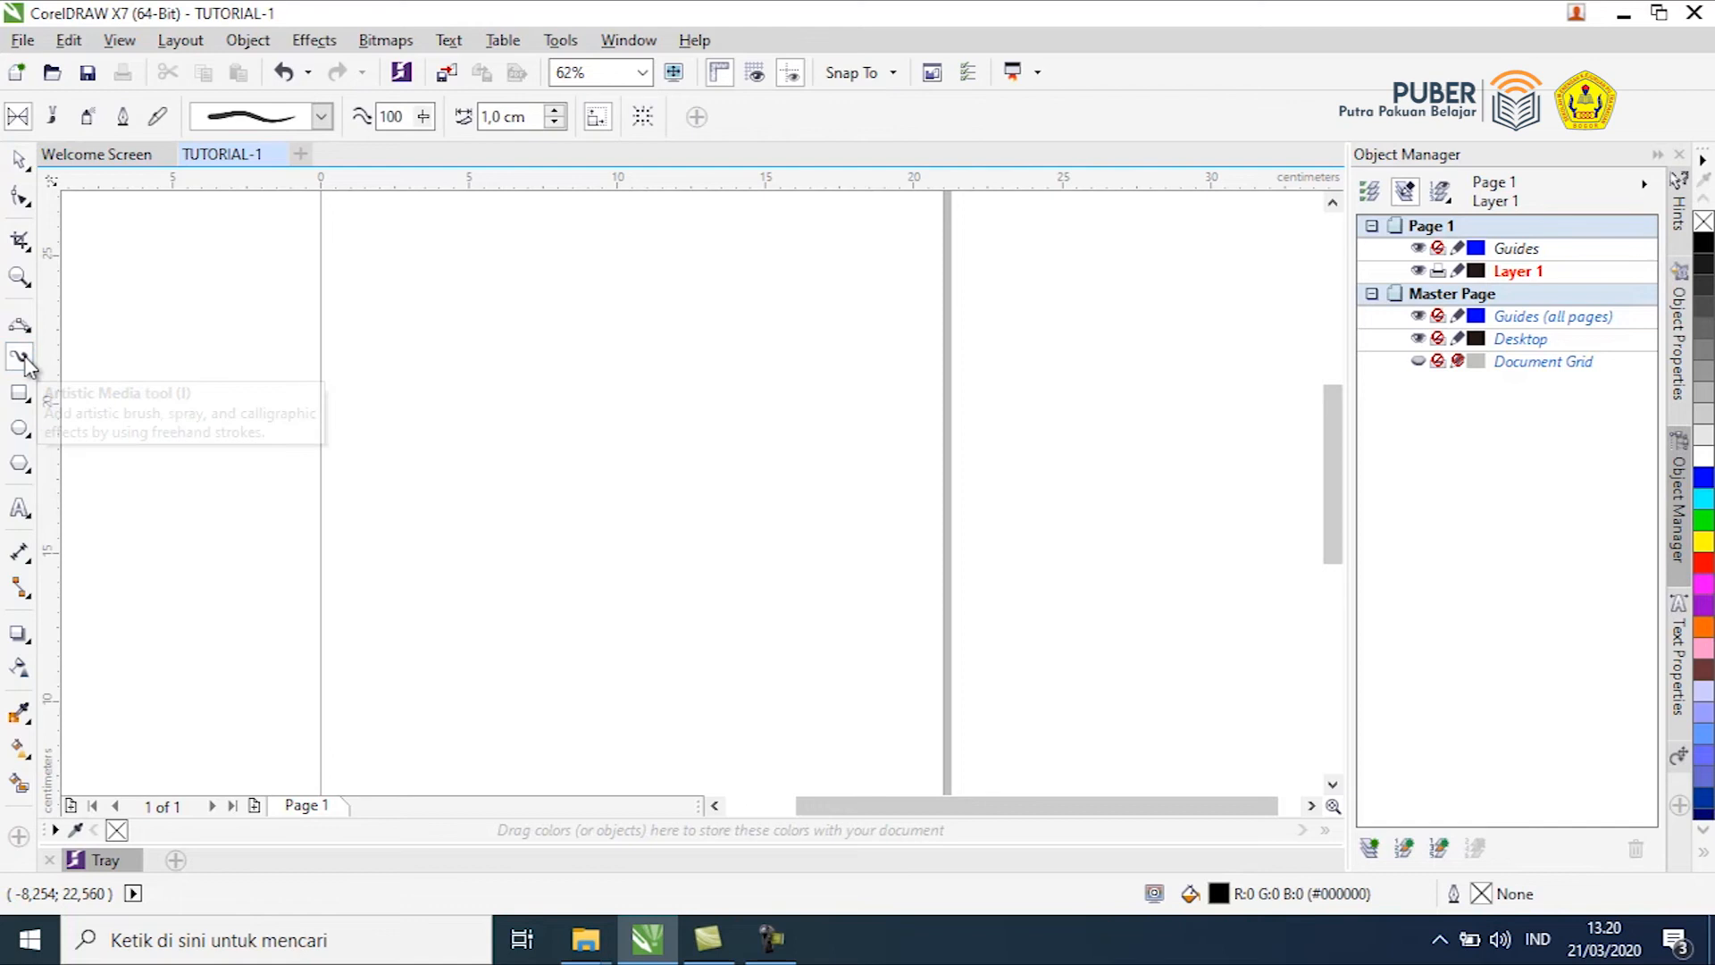
{"action": "mouse_move", "coordinate": [437, 480]}
{"action": "left_mouse_down"}
{"action": "mouse_move", "coordinate": [470, 450]}
{"action": "mouse_move", "coordinate": [728, 486]}
{"action": "mouse_move", "coordinate": [1025, 371]}
{"action": "left_mouse_up"}
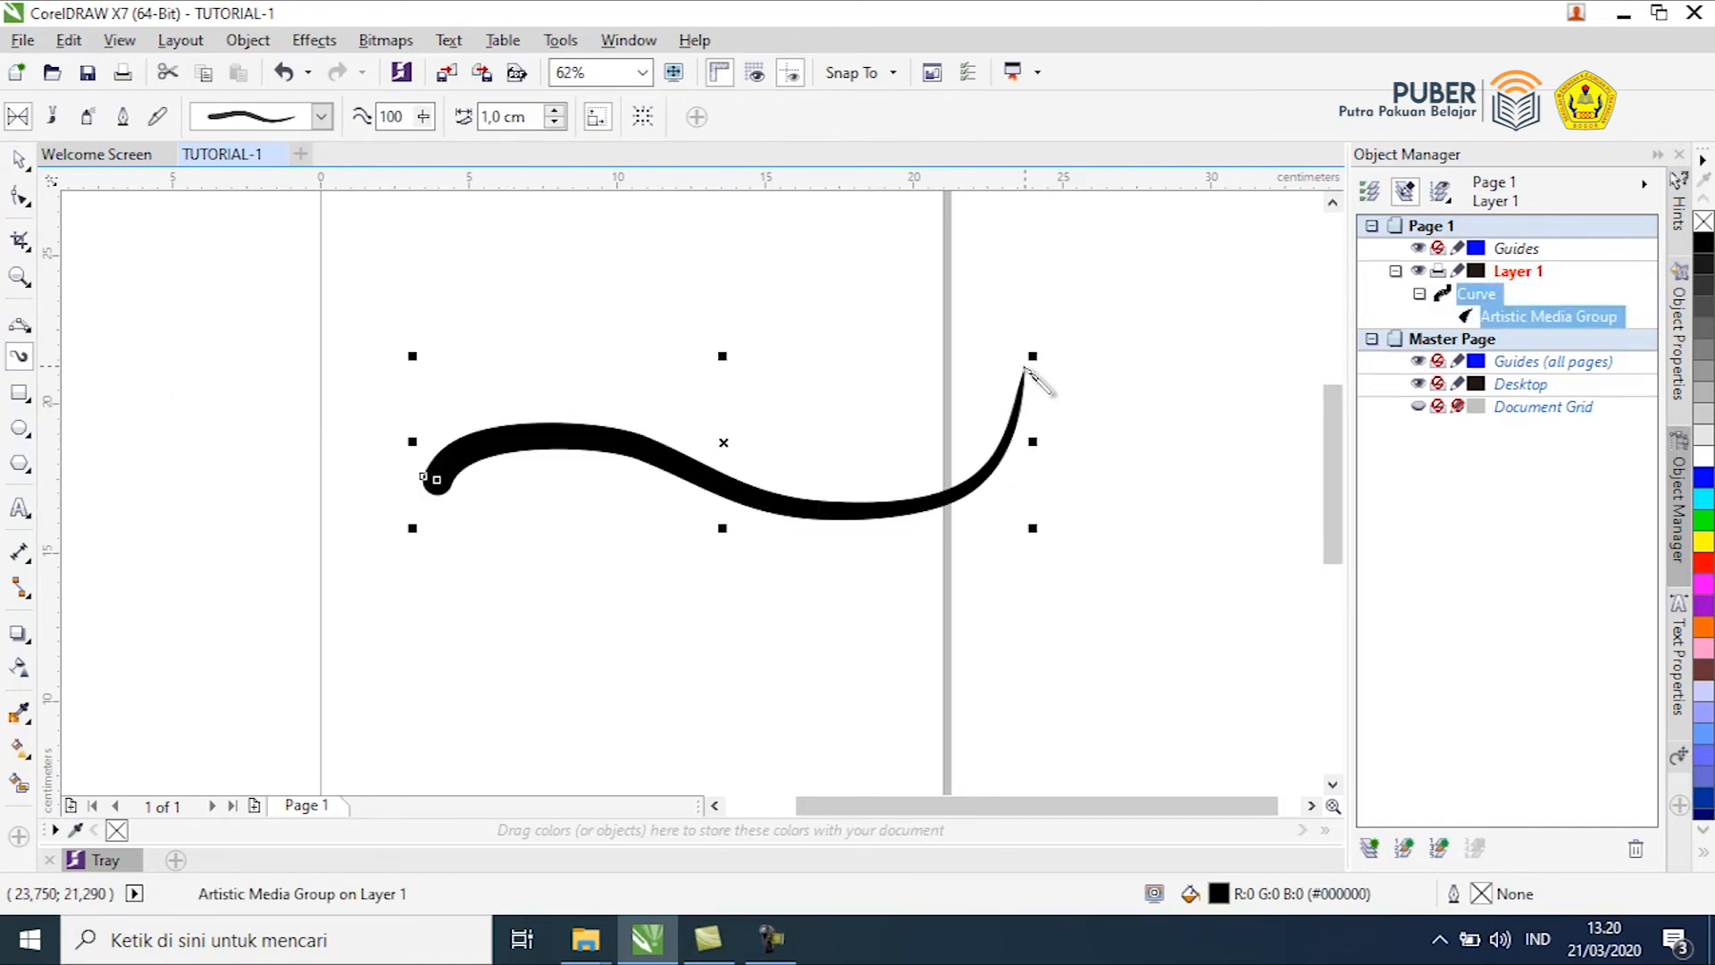
{"action": "mouse_move", "coordinate": [427, 377]}
{"action": "left_mouse_down"}
{"action": "mouse_move", "coordinate": [486, 359]}
{"action": "mouse_move", "coordinate": [863, 469]}
{"action": "mouse_move", "coordinate": [1012, 349]}
{"action": "mouse_move", "coordinate": [1026, 308]}
{"action": "left_mouse_up"}
{"action": "left_click_drag", "start_coordinate": [440, 295], "coordinate": [1020, 266]}
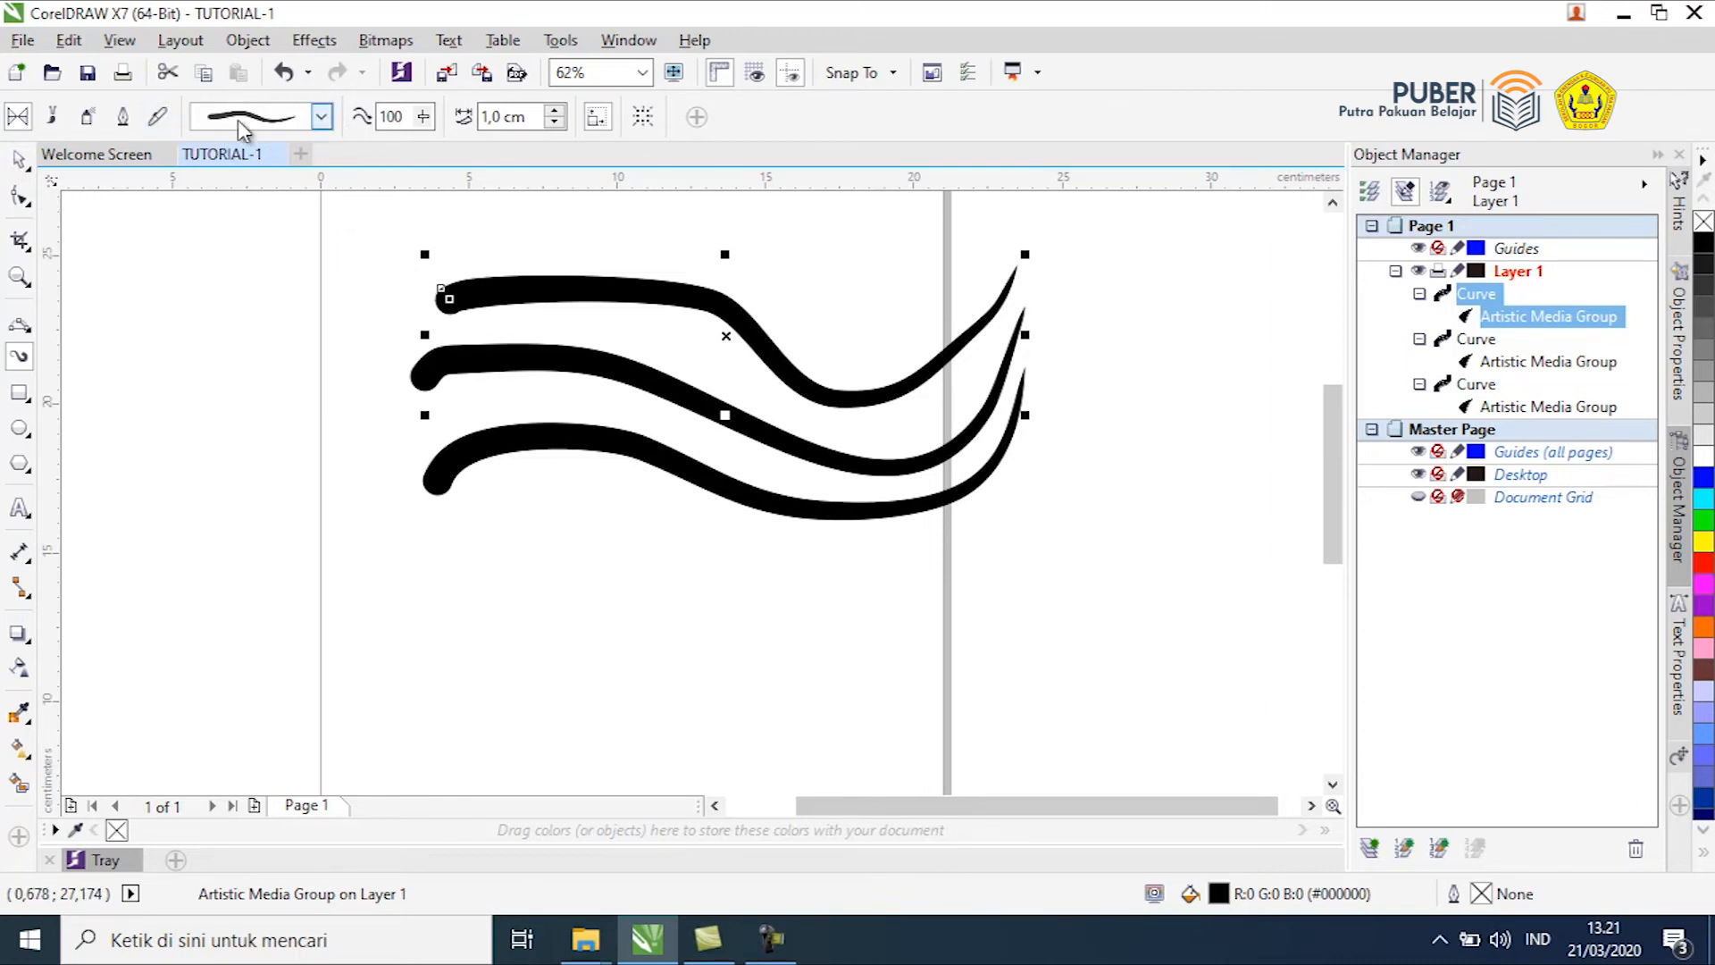
Change the uppermost stroke's preset to a flat-ended style that tapers to a thin tail
{"action": "left_click", "coordinate": [322, 117]}
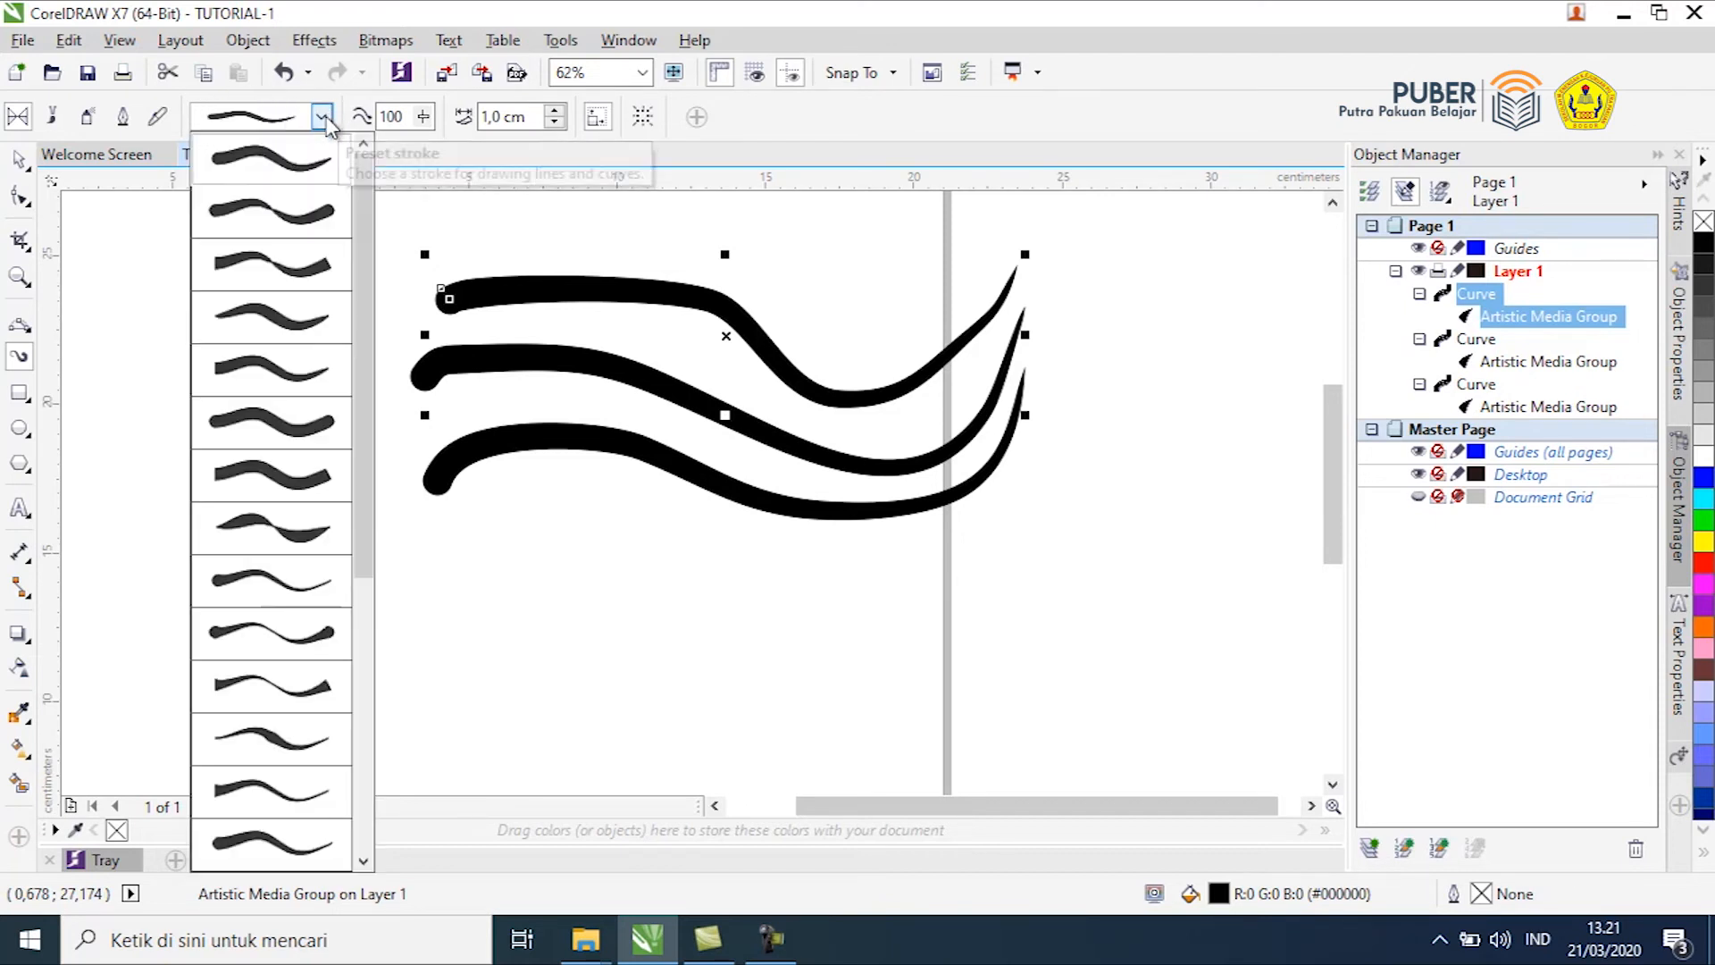
{"action": "left_click_drag", "start_coordinate": [356, 203], "coordinate": [355, 523]}
{"action": "left_click", "coordinate": [310, 308]}
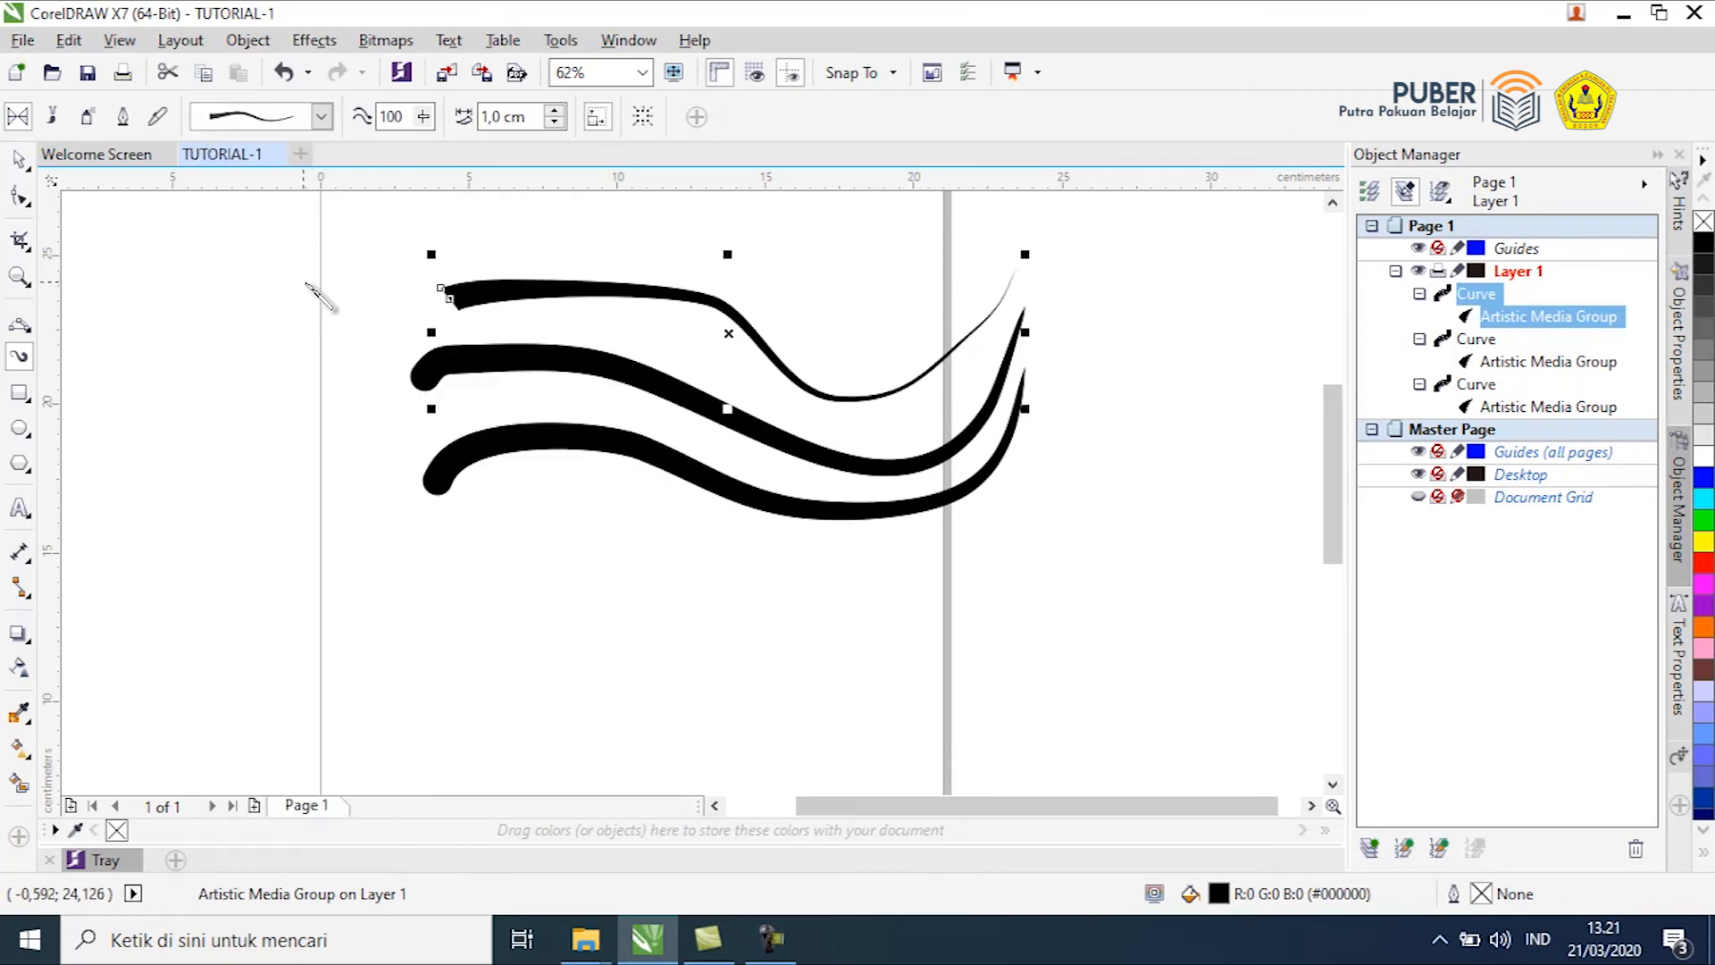
{"action": "left_click", "coordinate": [321, 117]}
{"action": "left_click_drag", "start_coordinate": [356, 286], "coordinate": [357, 429]}
{"action": "left_click", "coordinate": [268, 608]}
Select all three artistic media strokes together and delete them
{"action": "left_click", "coordinate": [23, 161]}
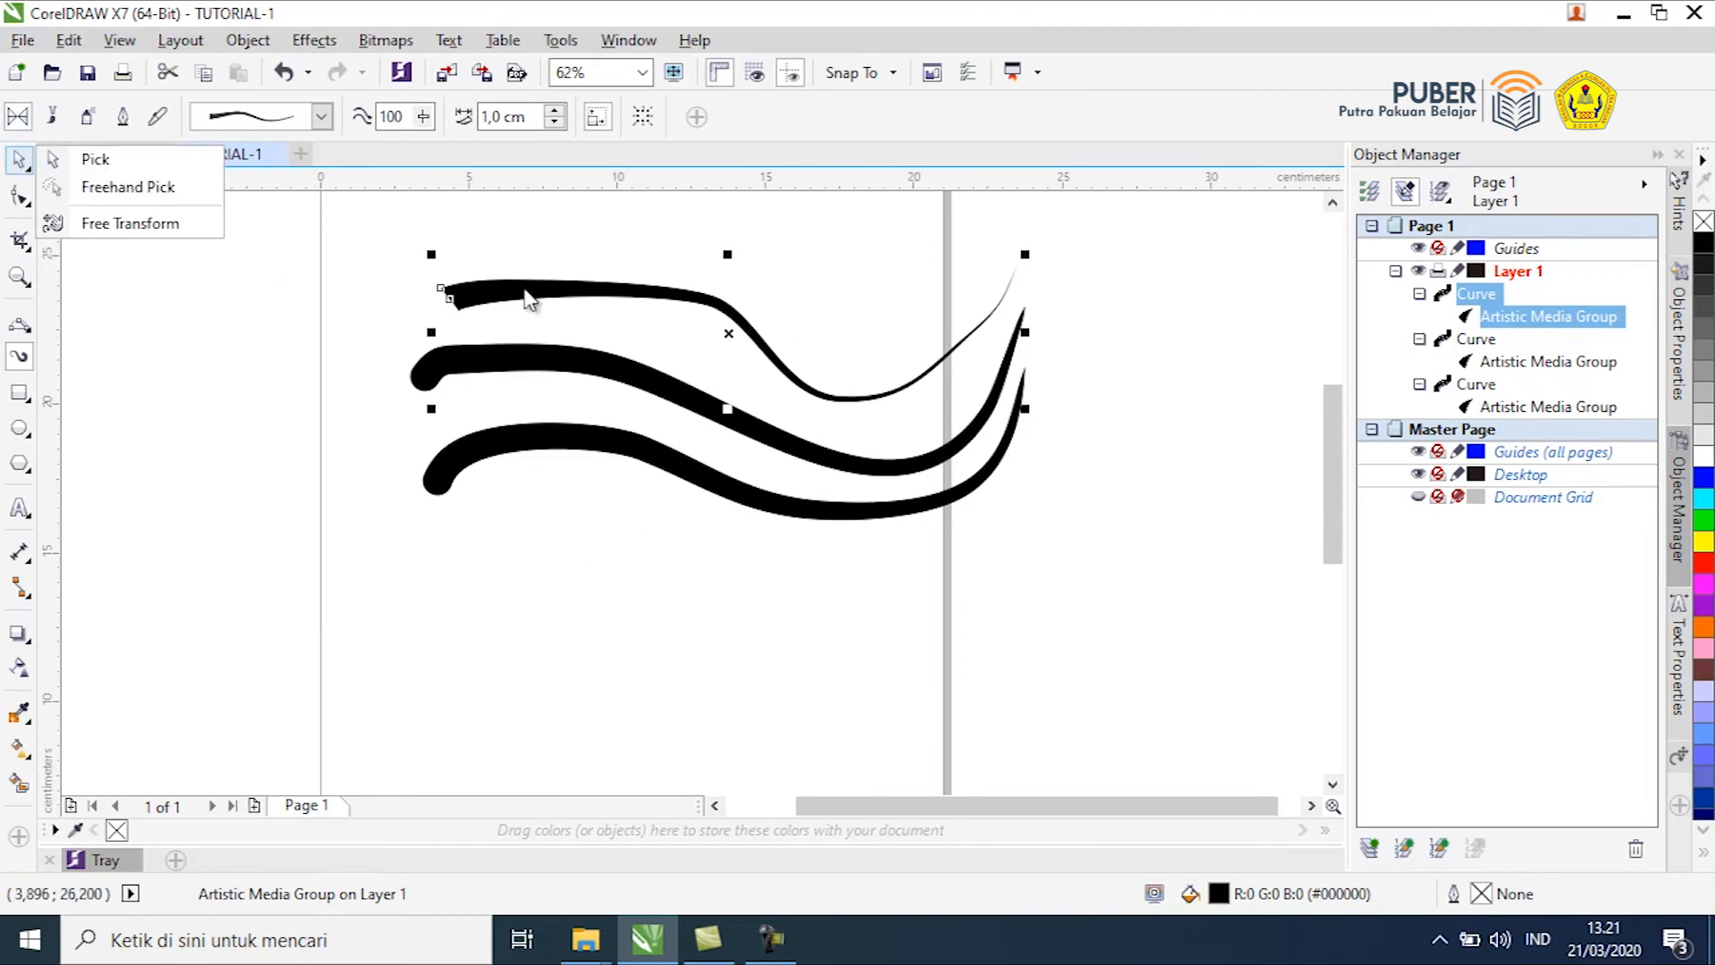
{"action": "left_click_drag", "start_coordinate": [330, 238], "coordinate": [1158, 608]}
{"action": "key", "text": "Delete"}
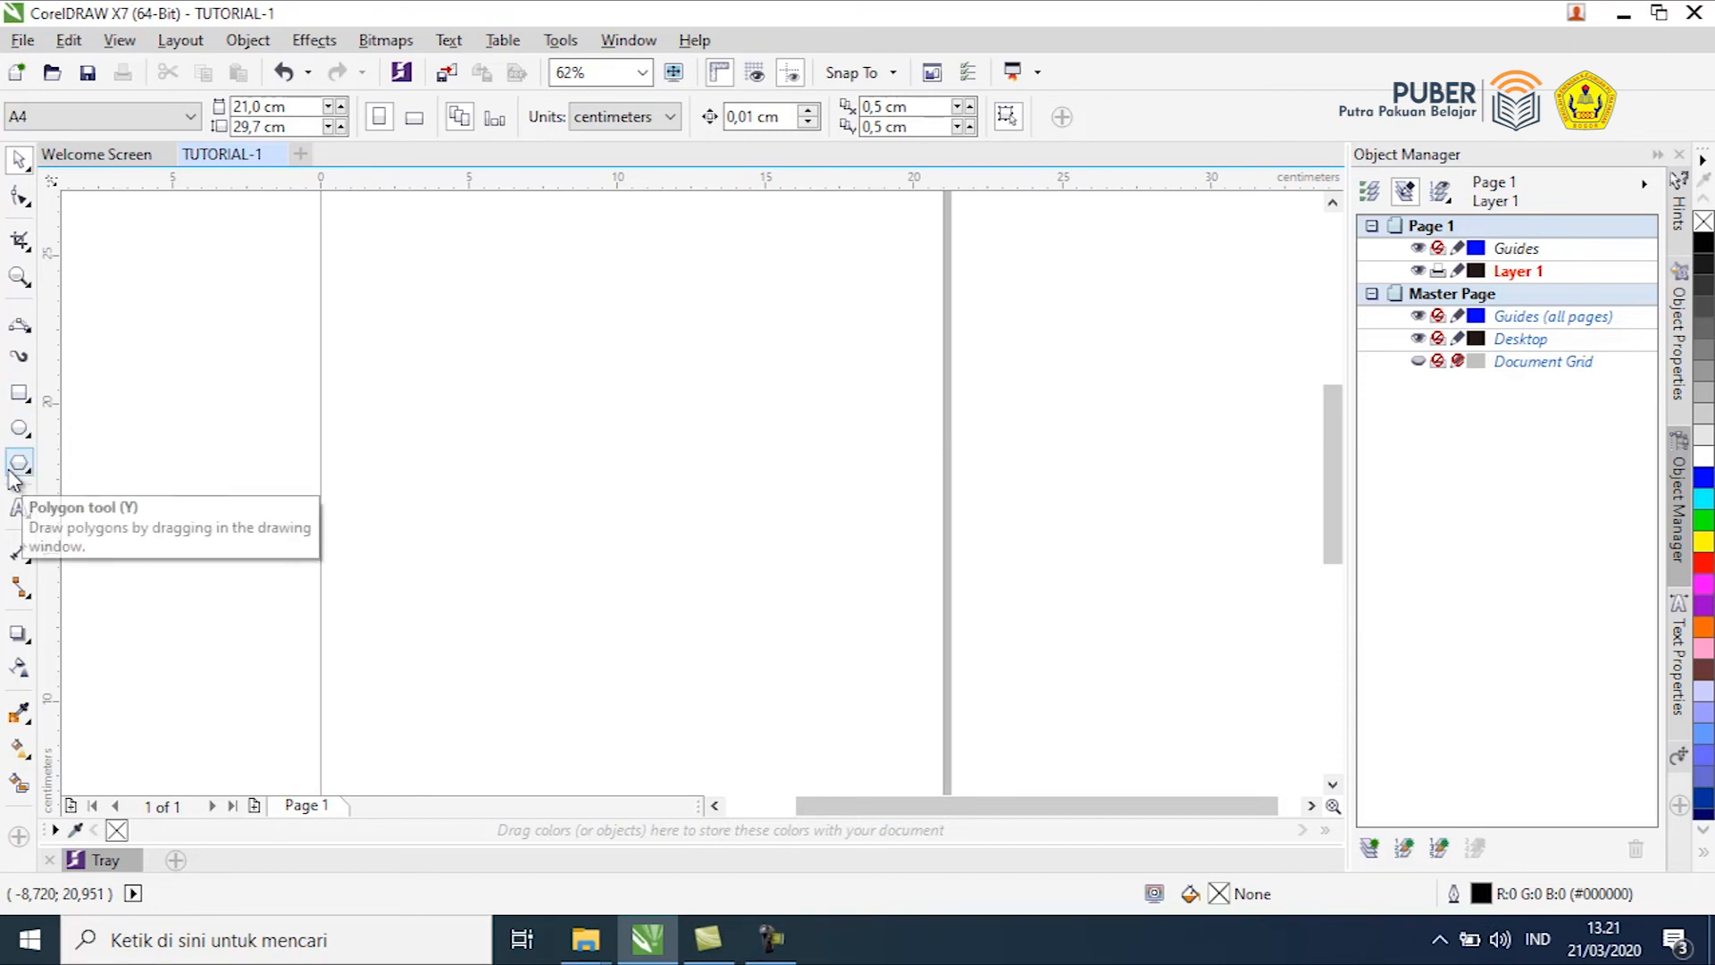
Draw a rectangle across the page's left edge and undo it
{"action": "left_click", "coordinate": [26, 400]}
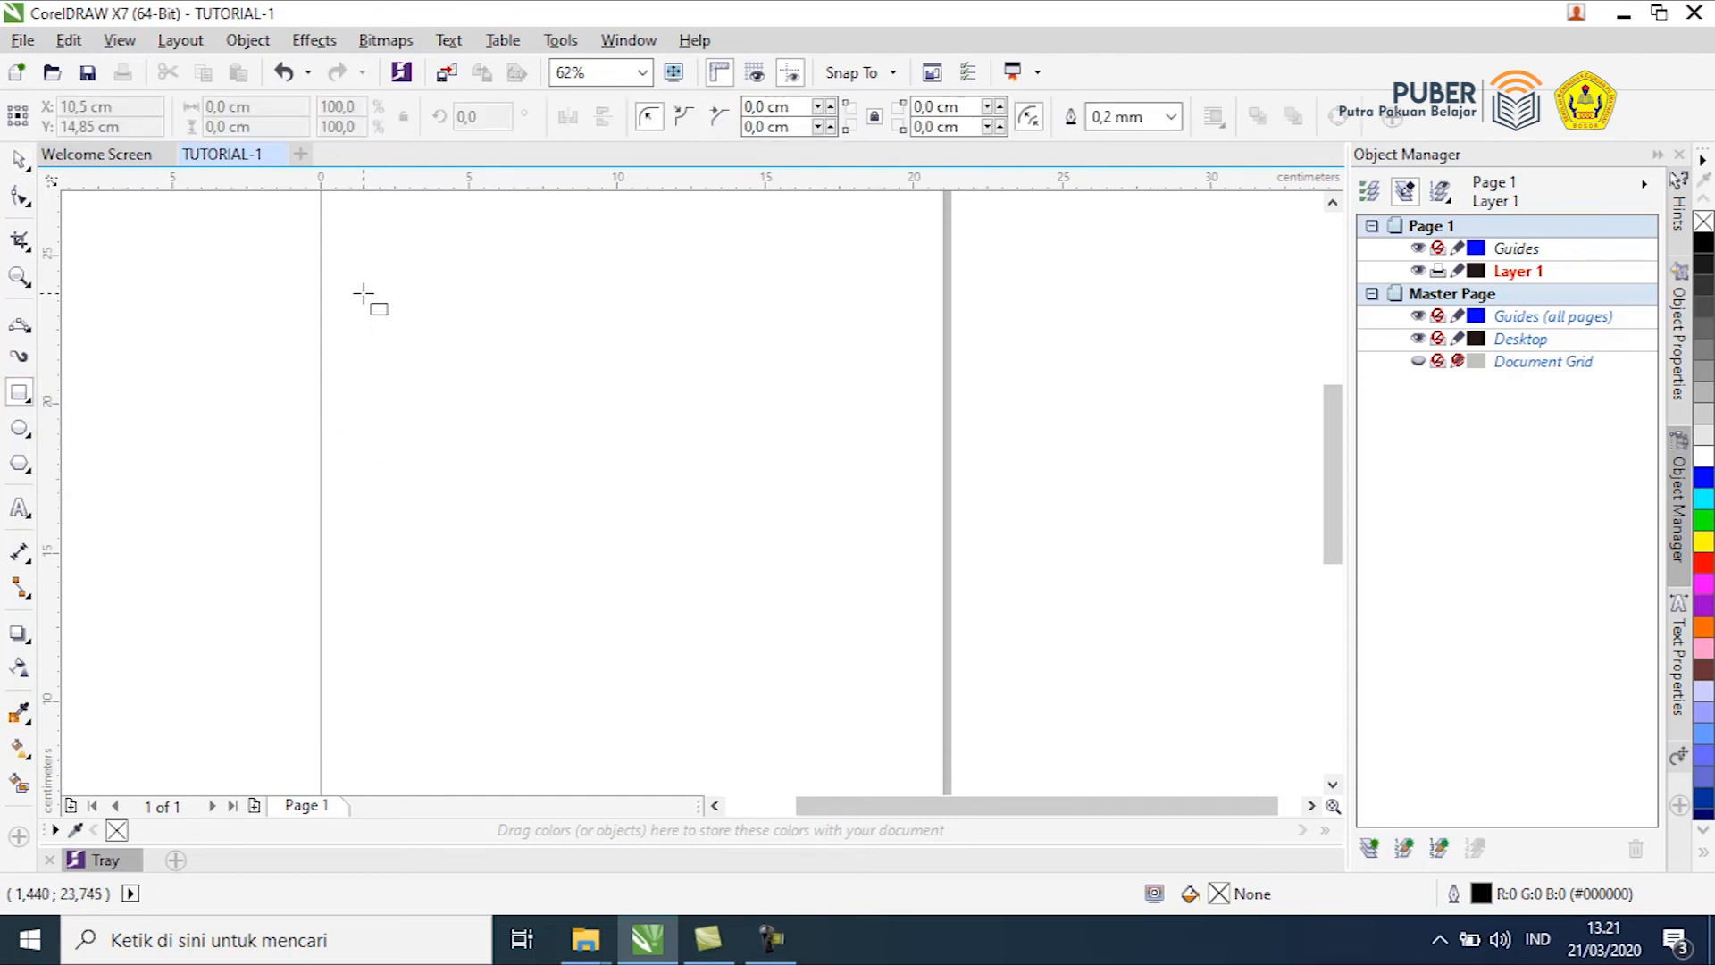
{"action": "left_click_drag", "start_coordinate": [241, 271], "coordinate": [684, 631]}
{"action": "key", "text": "ctrl+z"}
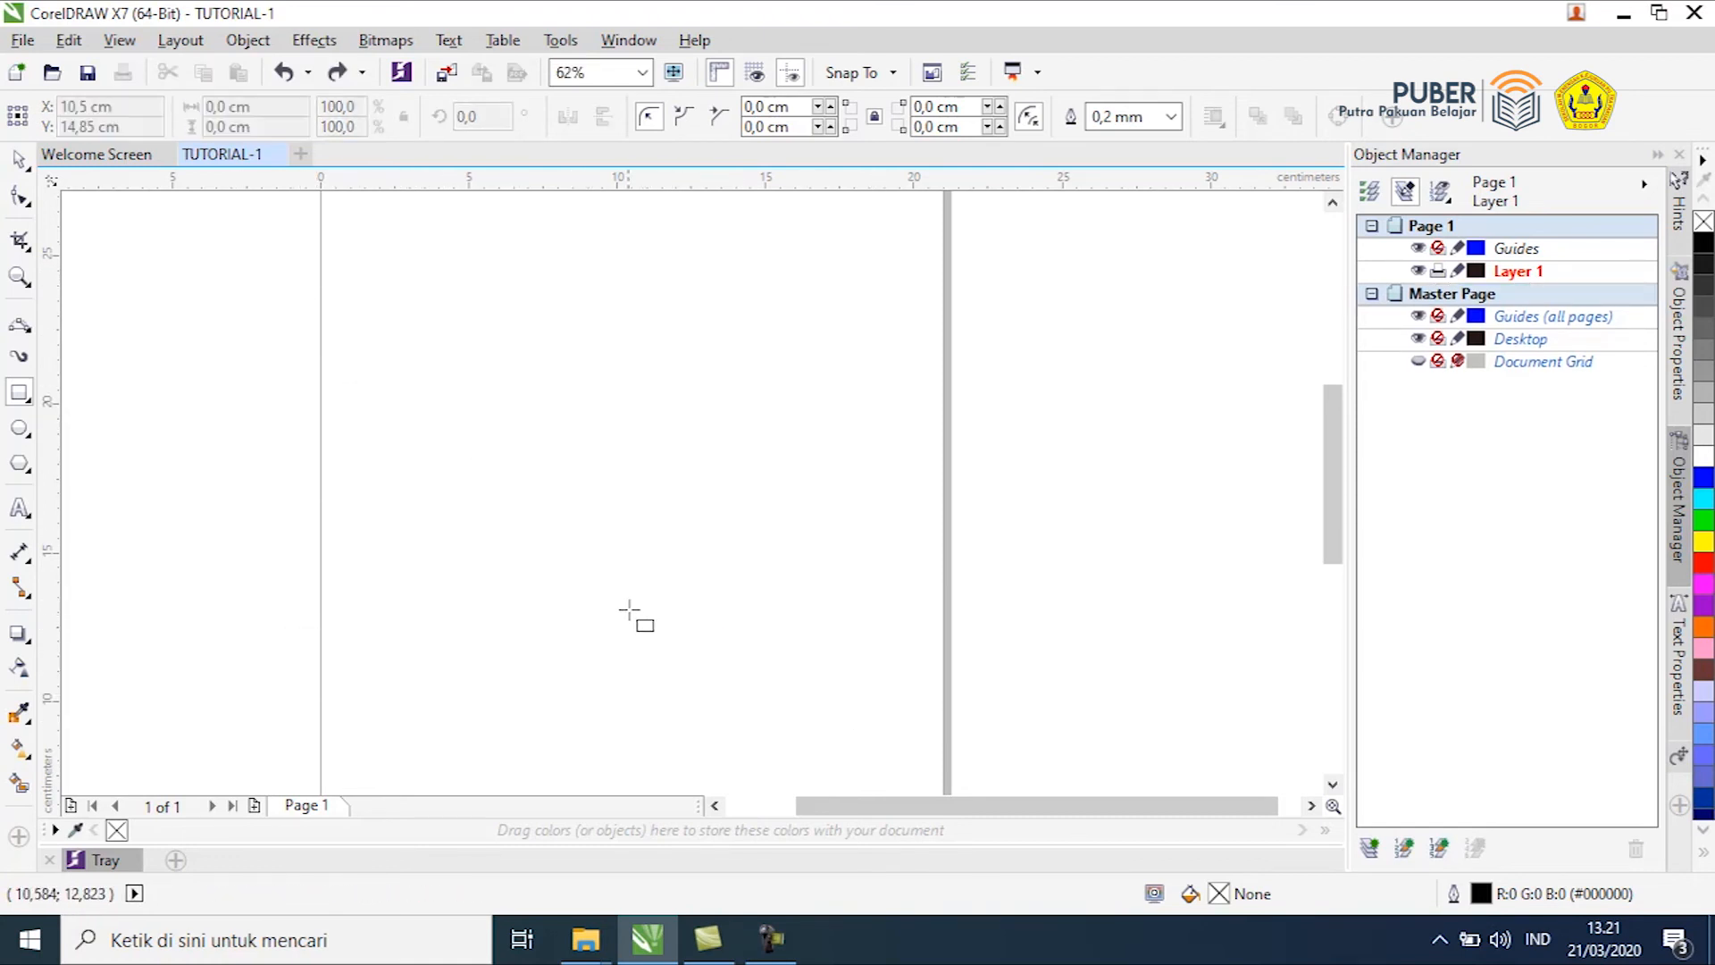
Draw a wide rectangle spanning beyond both sides of the page, select it and delete it
{"action": "key", "text": "F3"}
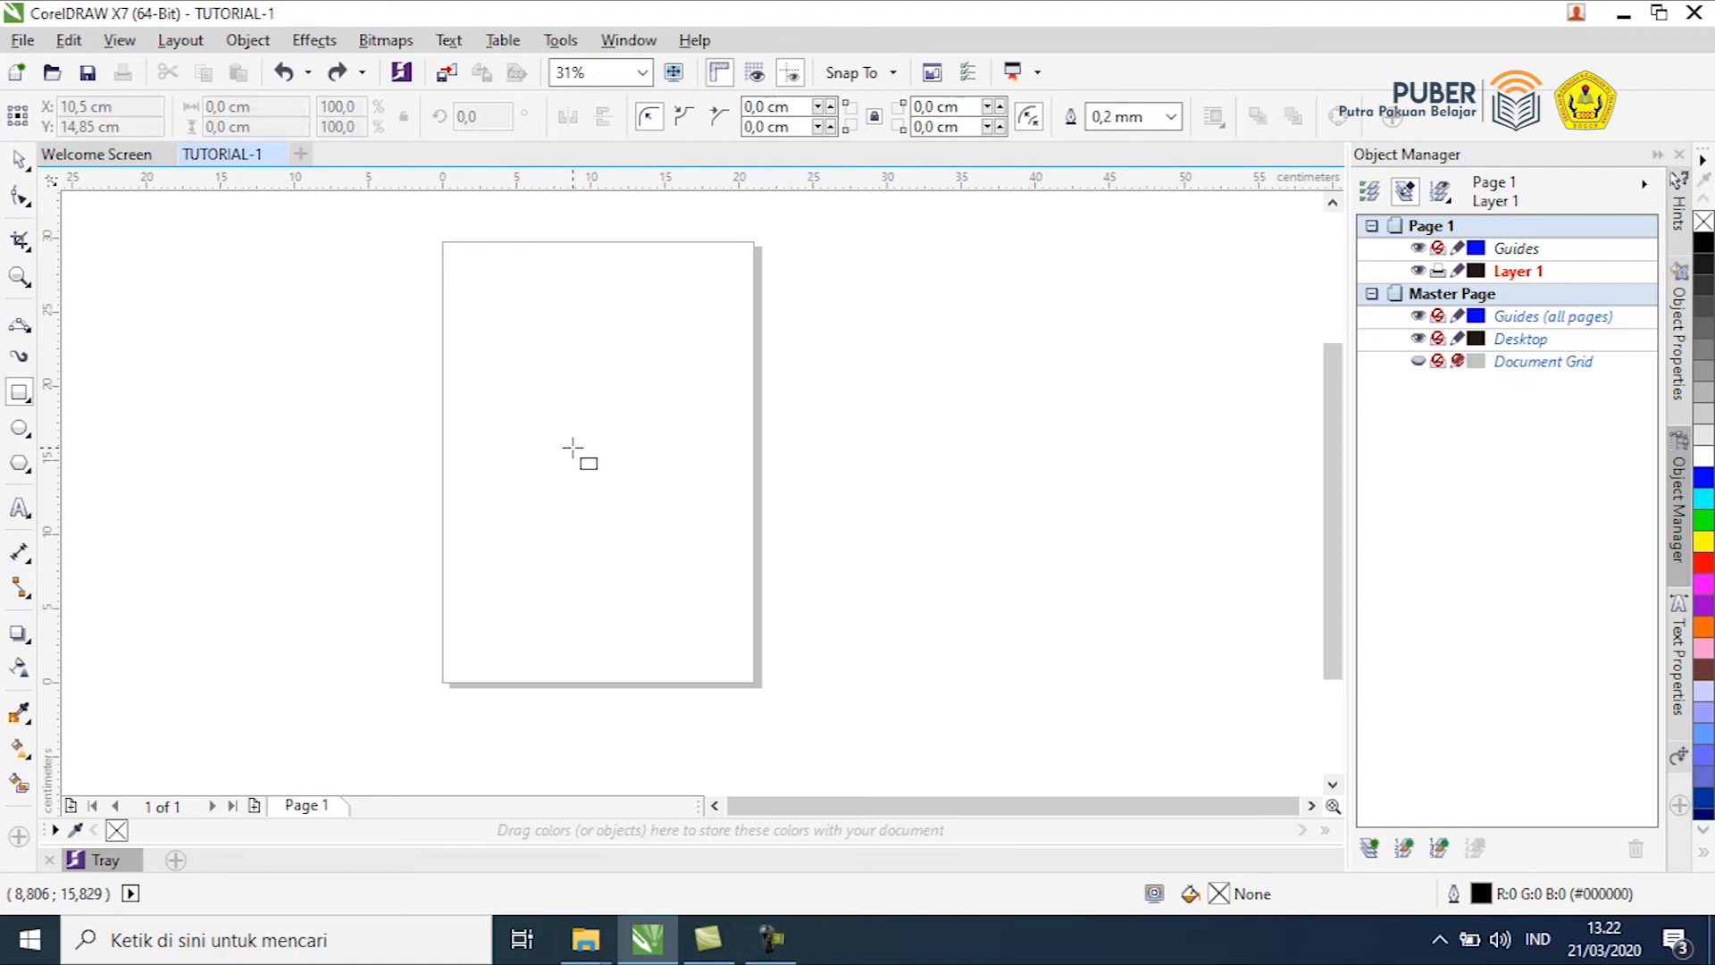
{"action": "left_click_drag", "start_coordinate": [357, 365], "coordinate": [1042, 467]}
{"action": "left_click", "coordinate": [25, 166]}
{"action": "left_click_drag", "start_coordinate": [402, 383], "coordinate": [423, 388]}
{"action": "key", "text": "Delete"}
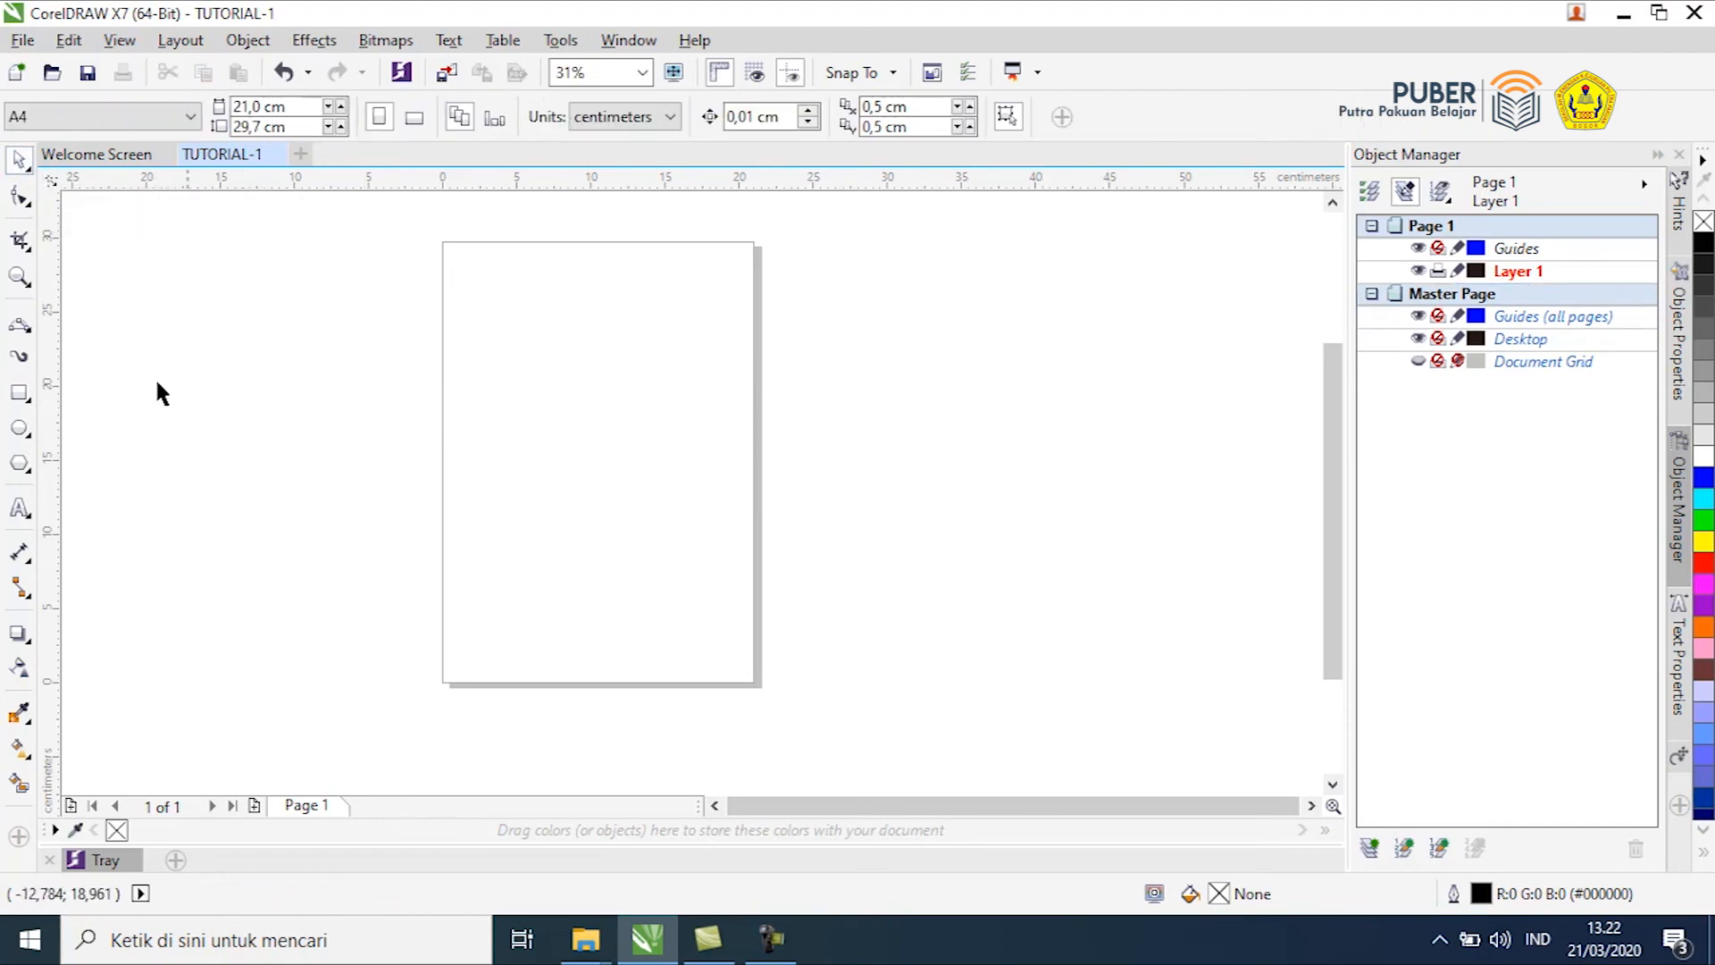
Draw a square of about 19,8 cm overlapping the lower part of the page's left edge
{"action": "left_click", "coordinate": [19, 391]}
{"action": "mouse_move", "coordinate": [385, 369]}
{"action": "left_mouse_down"}
{"action": "mouse_move", "coordinate": [542, 518]}
{"action": "mouse_move", "coordinate": [393, 489]}
{"action": "mouse_move", "coordinate": [613, 579]}
{"action": "mouse_move", "coordinate": [473, 460]}
{"action": "mouse_move", "coordinate": [681, 608]}
{"action": "left_mouse_up"}
{"action": "left_click_drag", "start_coordinate": [525, 446], "coordinate": [681, 663]}
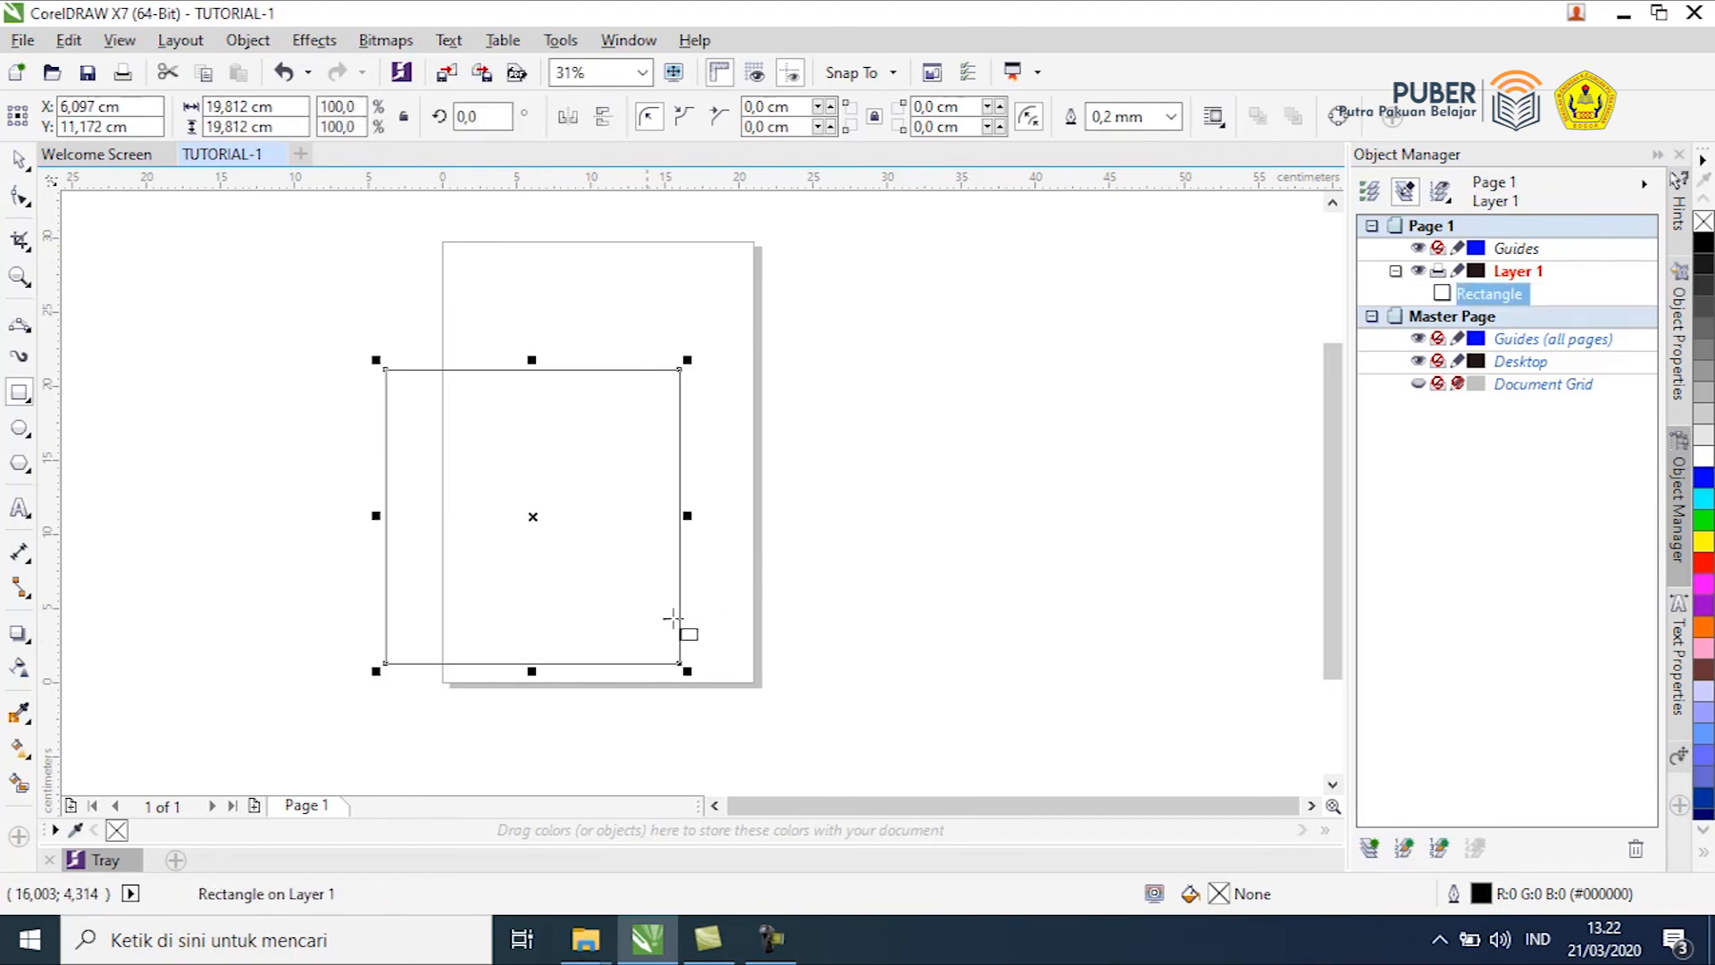
{"action": "left_click", "coordinate": [18, 163]}
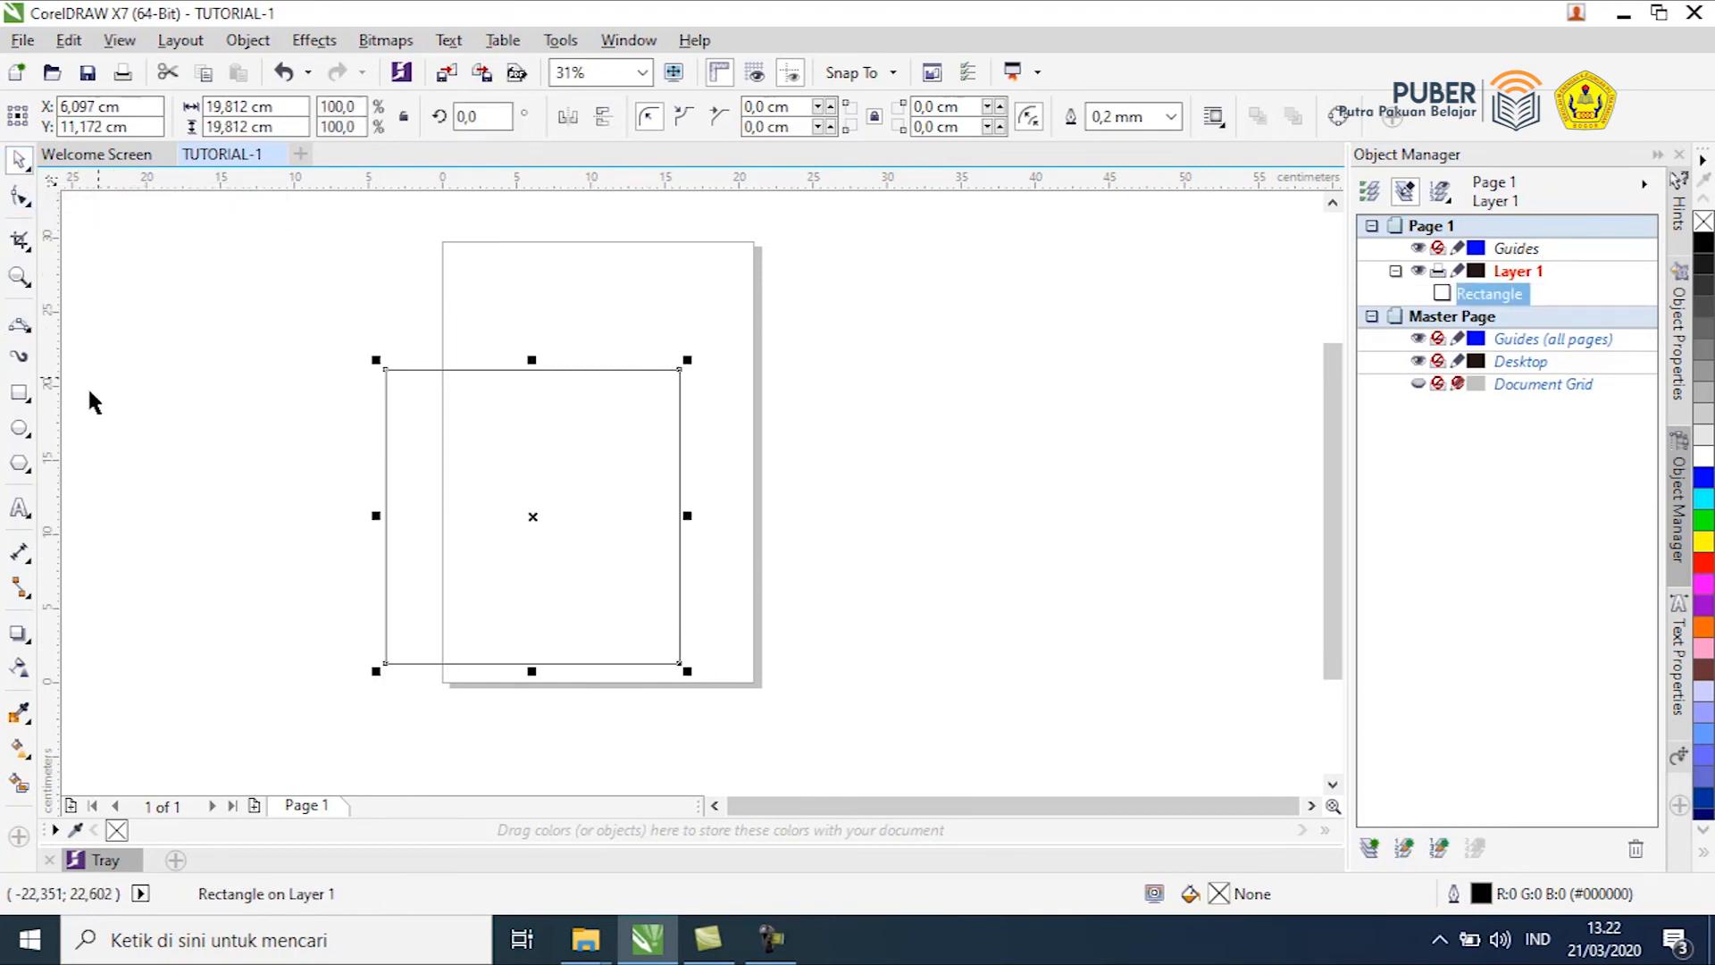
Draw an ellipse about 21,9 cm wide and 24,6 cm high just outside the page's right edge
{"action": "left_click", "coordinate": [22, 436]}
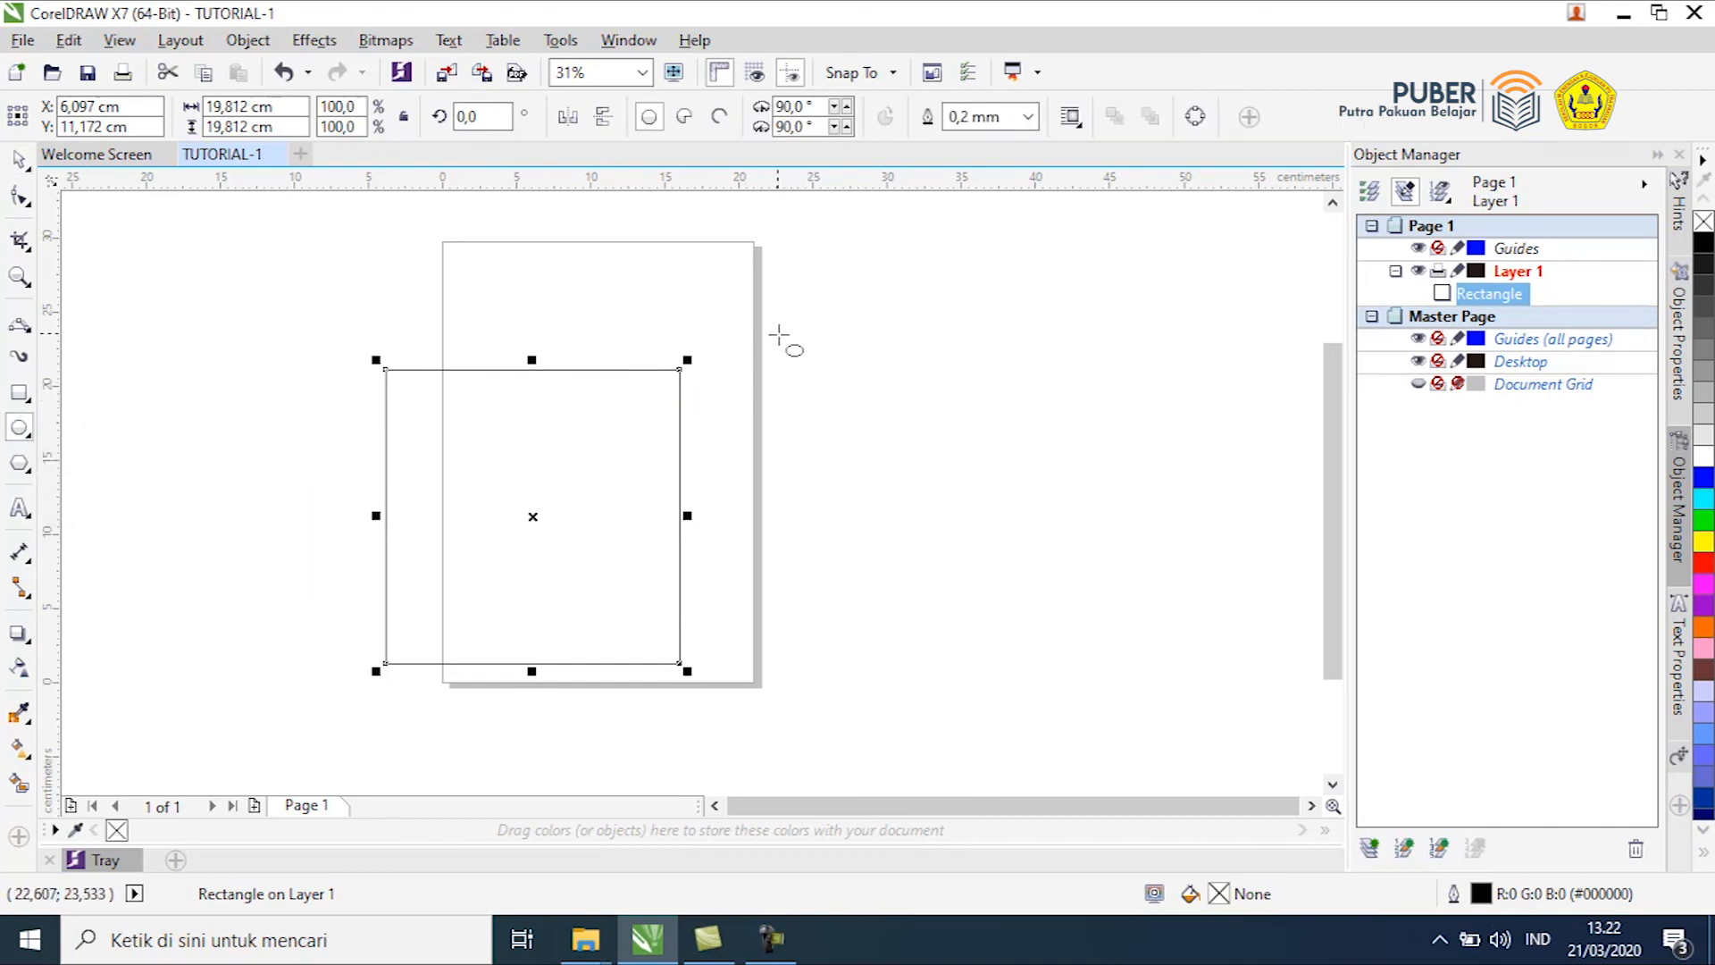
{"action": "left_click_drag", "start_coordinate": [775, 329], "coordinate": [934, 525]}
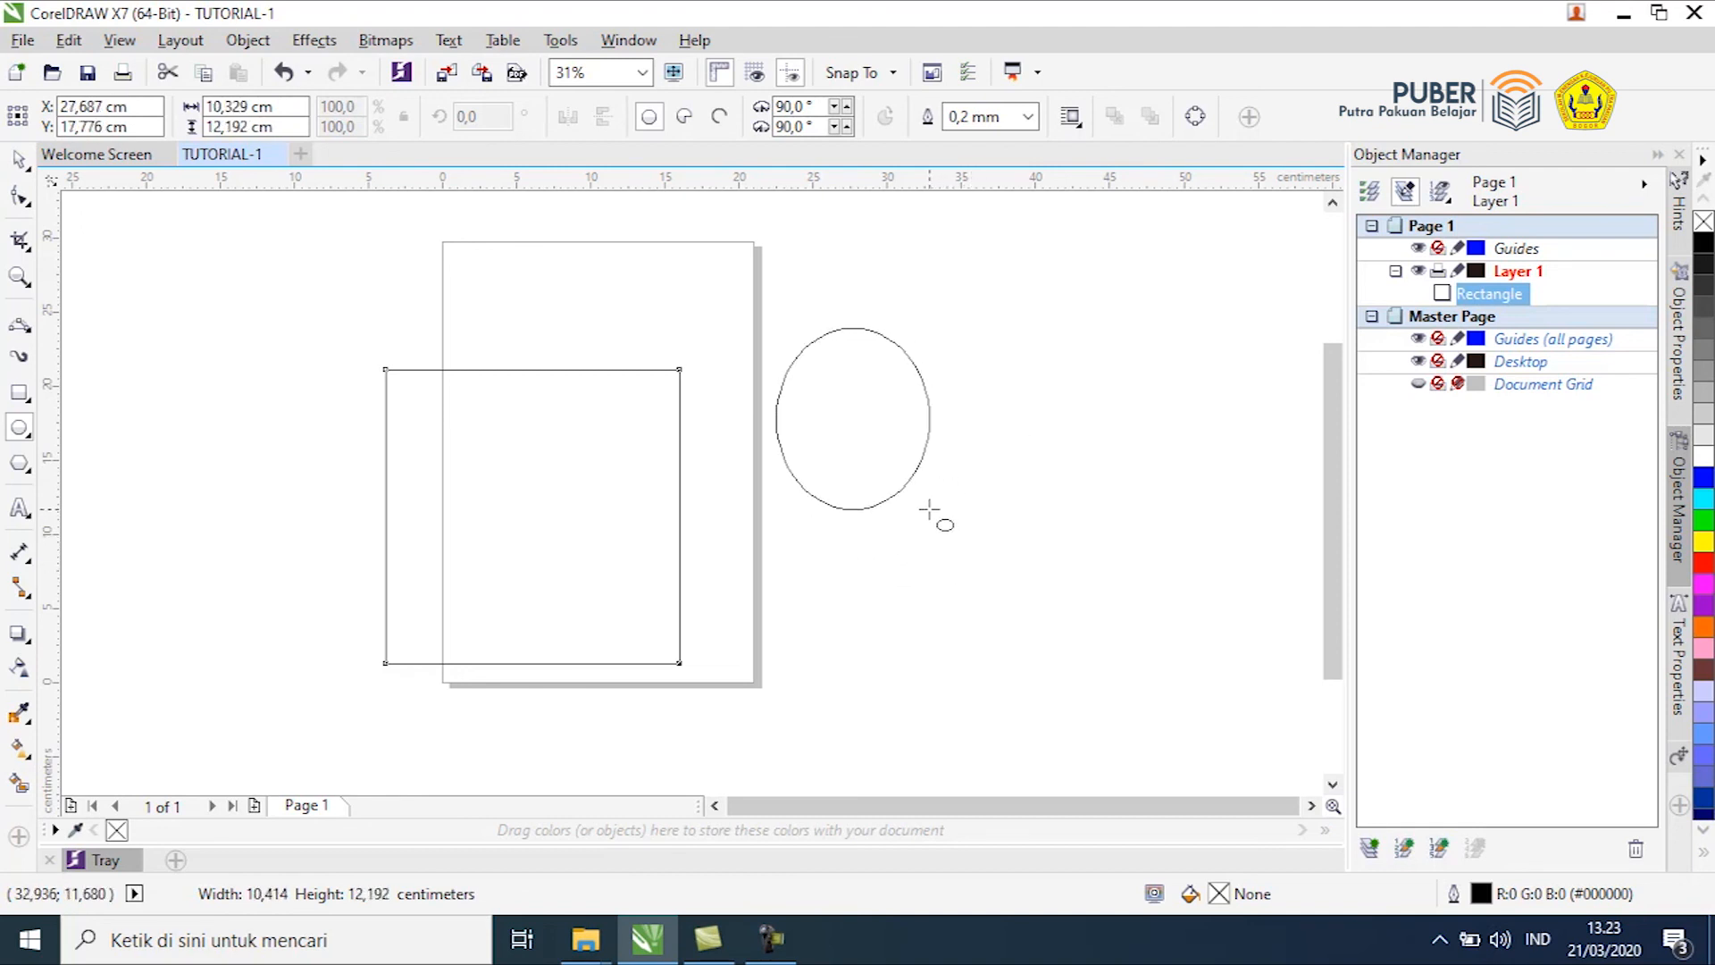
{"action": "left_click_drag", "start_coordinate": [930, 507], "coordinate": [1024, 603]}
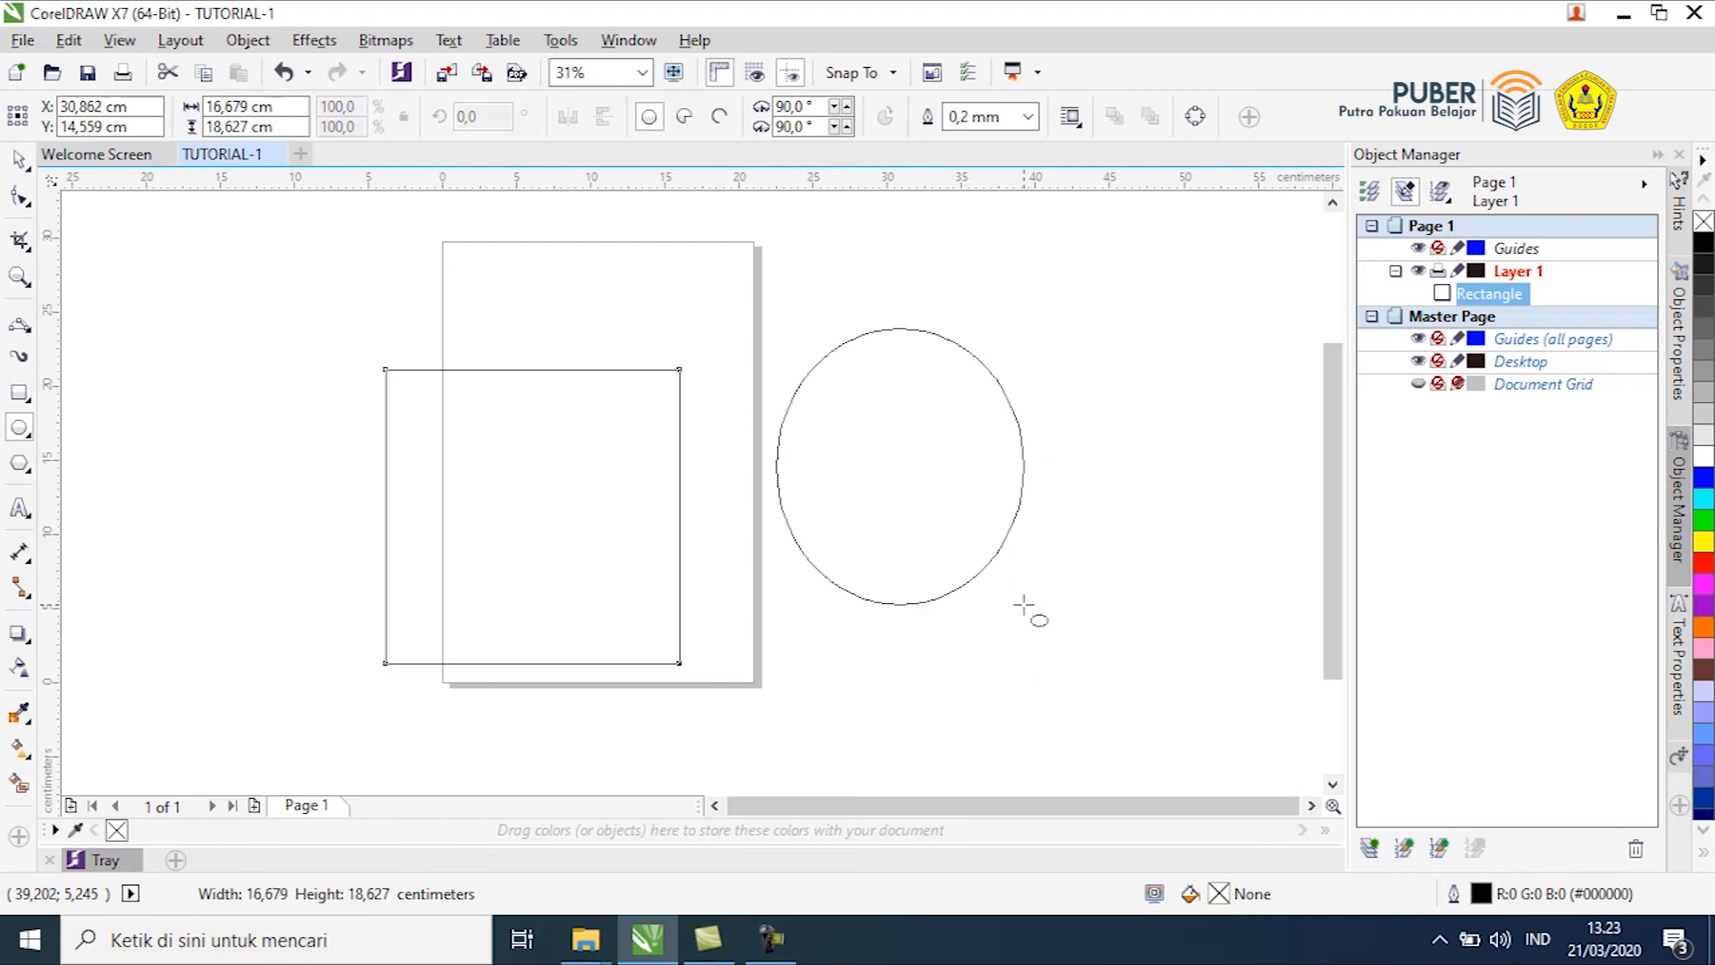
{"action": "left_click_drag", "start_coordinate": [1021, 606], "coordinate": [1102, 694]}
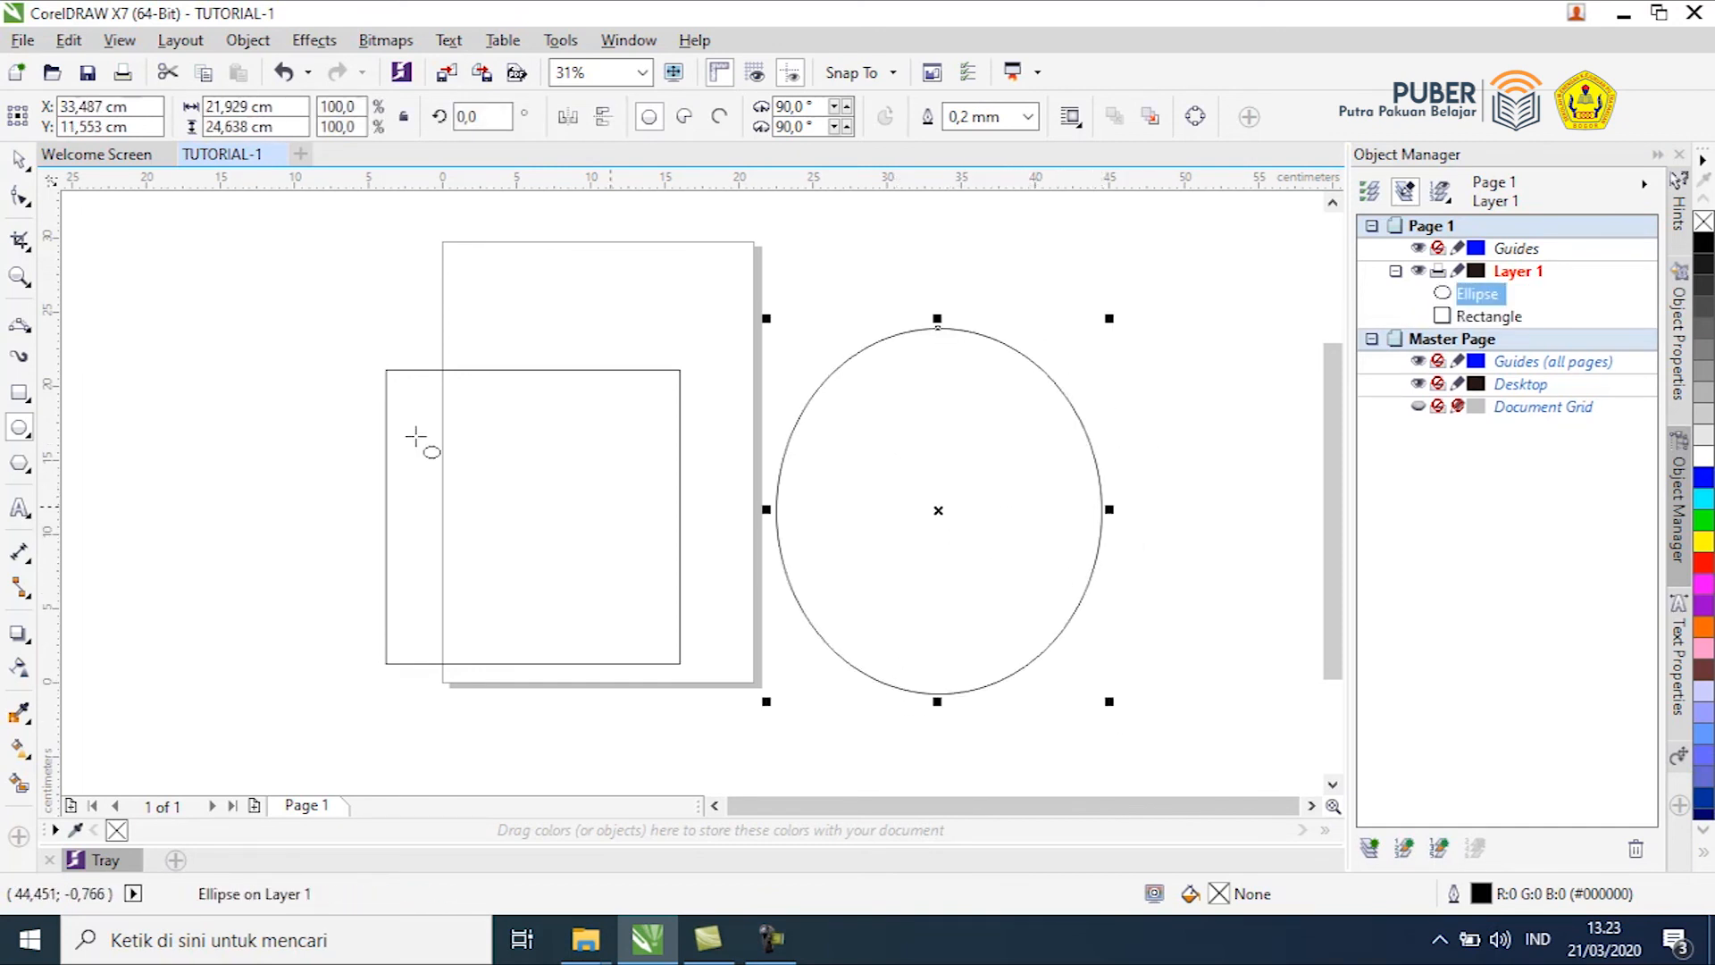